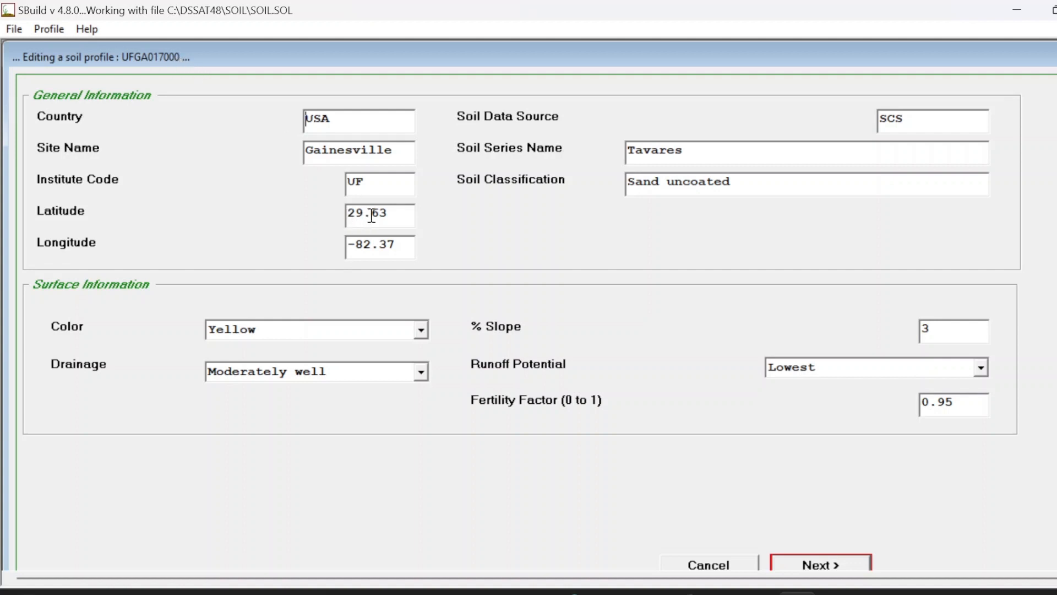
# Step: Review the existing Tavares profile's general and surface information fields, including the runoff potential choices
pyautogui.moveTo(405, 216); pyautogui.dragTo(348, 216)
pyautogui.moveTo(408, 249); pyautogui.dragTo(324, 241)
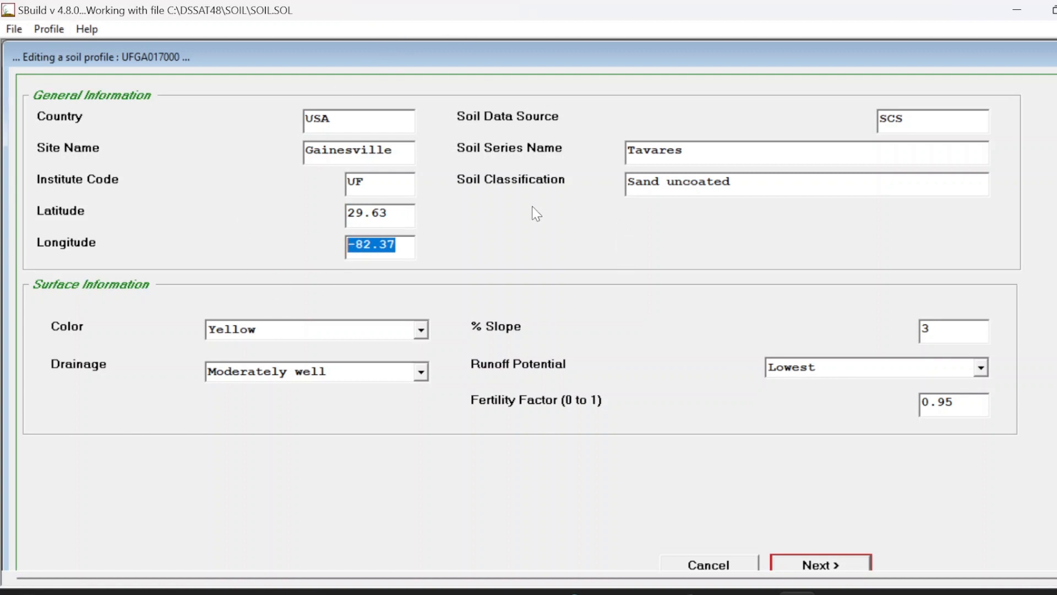
pyautogui.click(688, 153)
pyautogui.moveTo(687, 153); pyautogui.dragTo(630, 154)
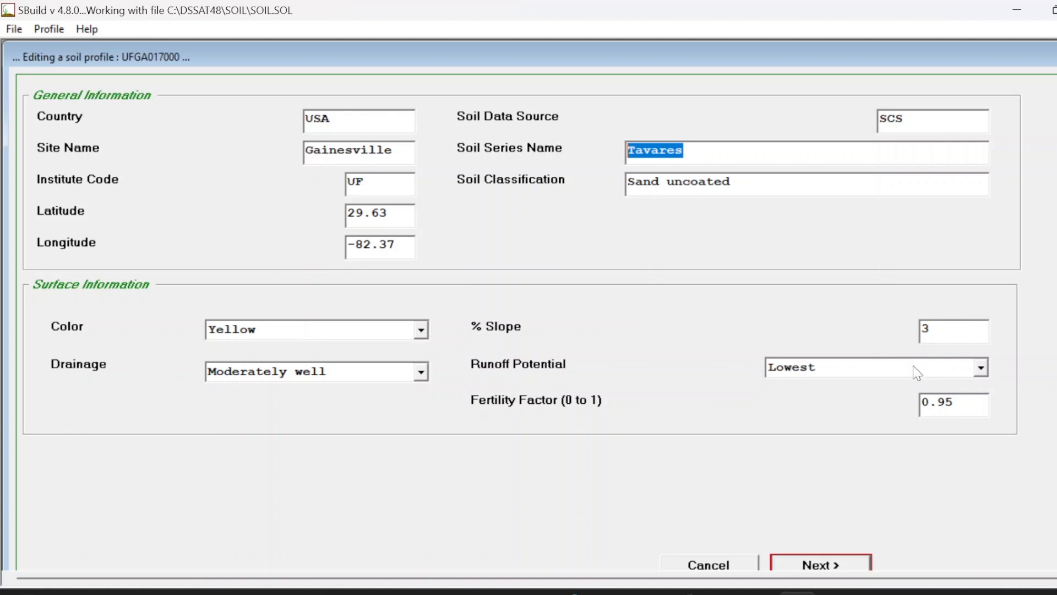
pyautogui.click(856, 379)
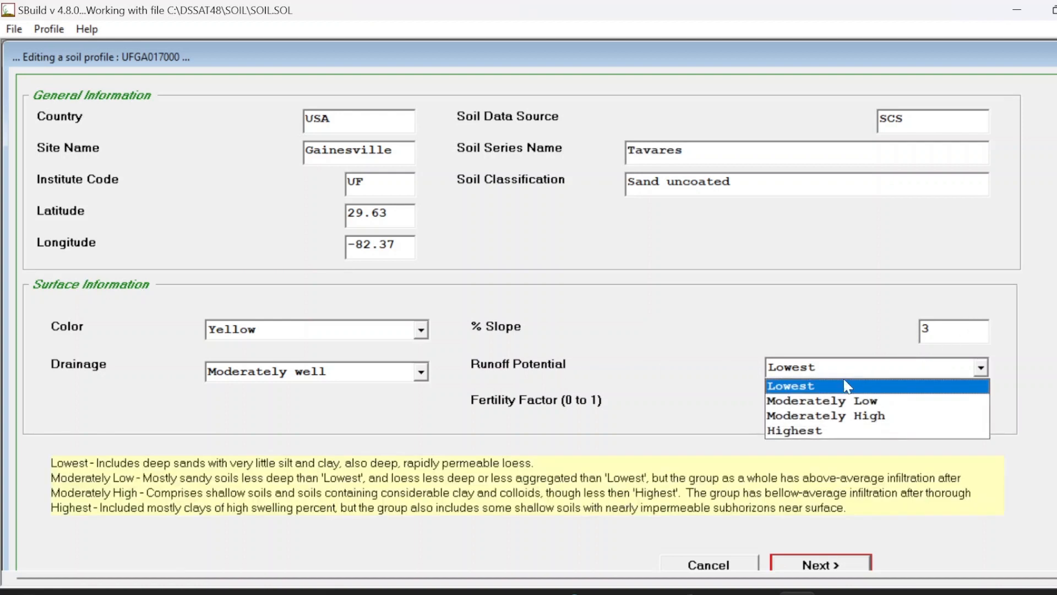
pyautogui.click(626, 400)
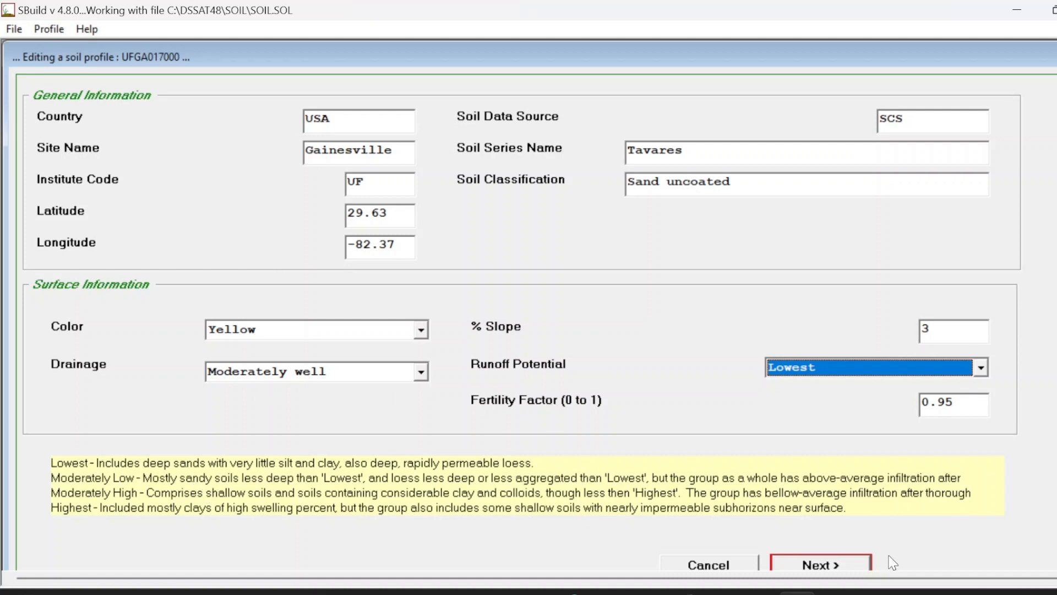
# Step: Step through the profile's input table, additional inputs and calculated soil parameters, then finish the profile edit
pyautogui.click(853, 569)
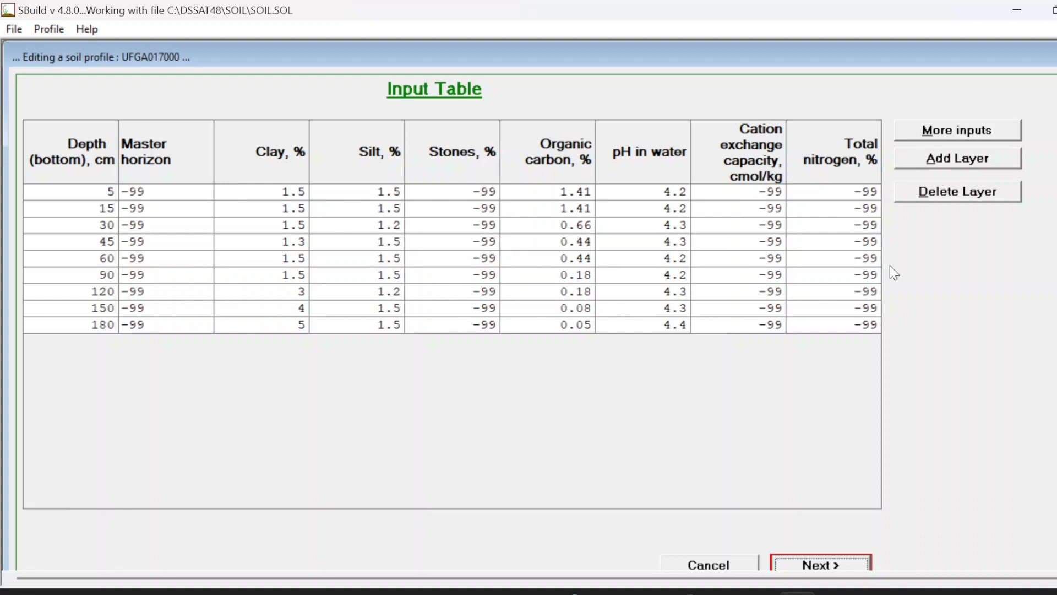
pyautogui.click(956, 137)
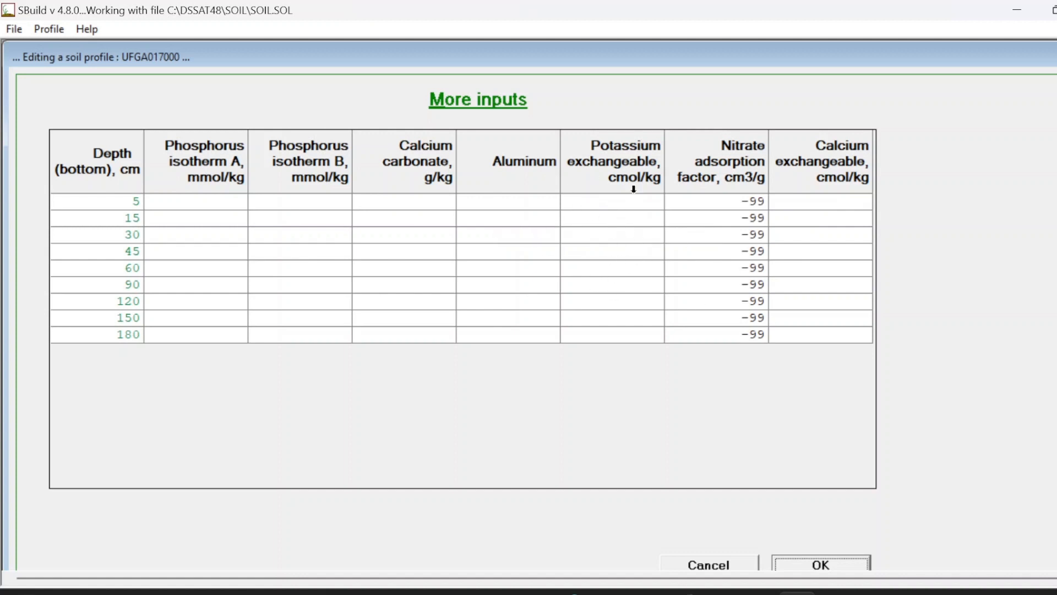
pyautogui.click(818, 565)
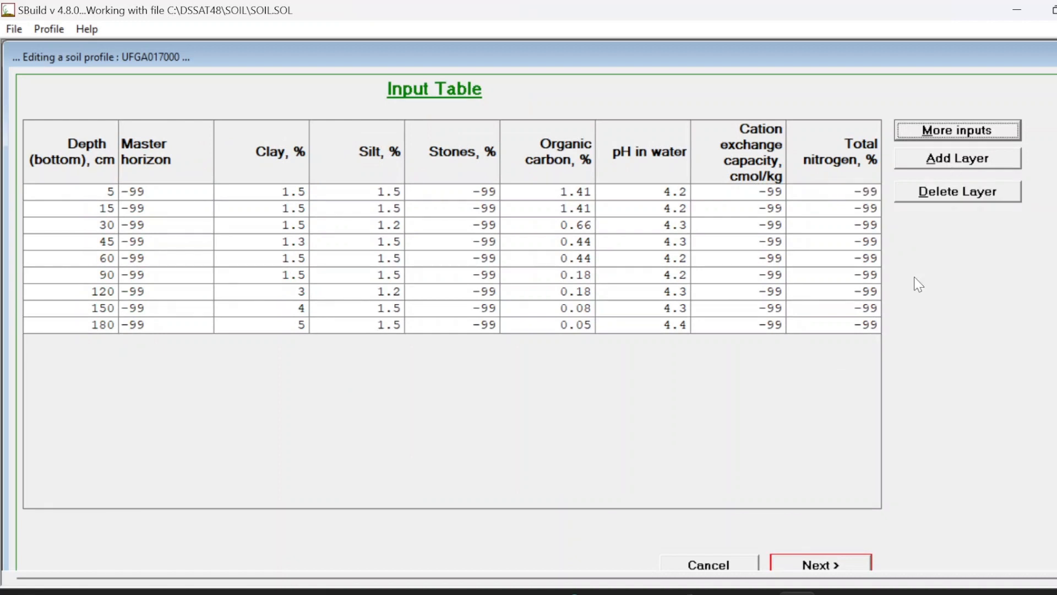
pyautogui.click(820, 564)
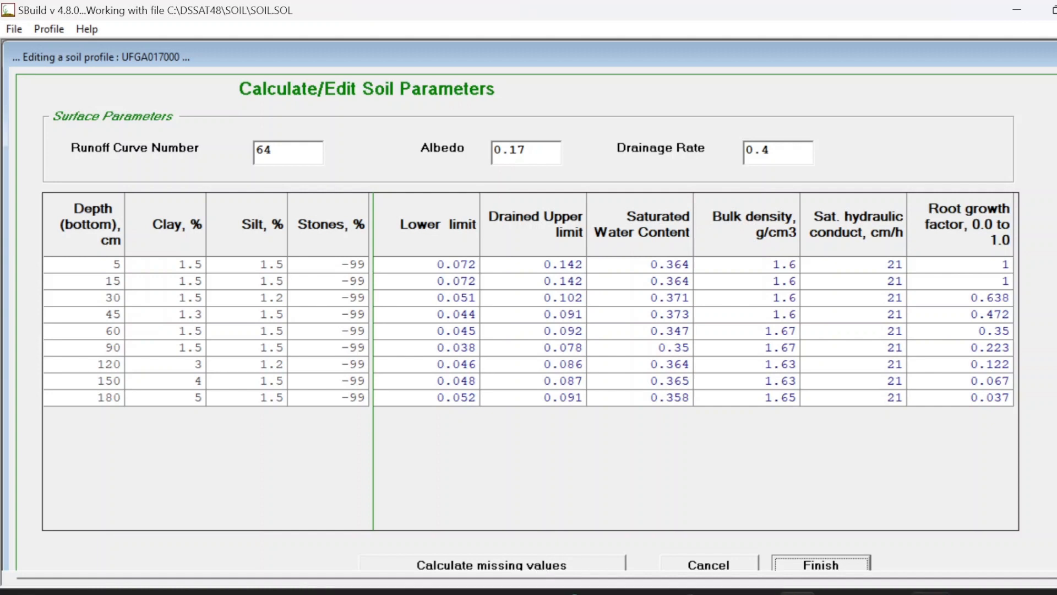
pyautogui.click(823, 566)
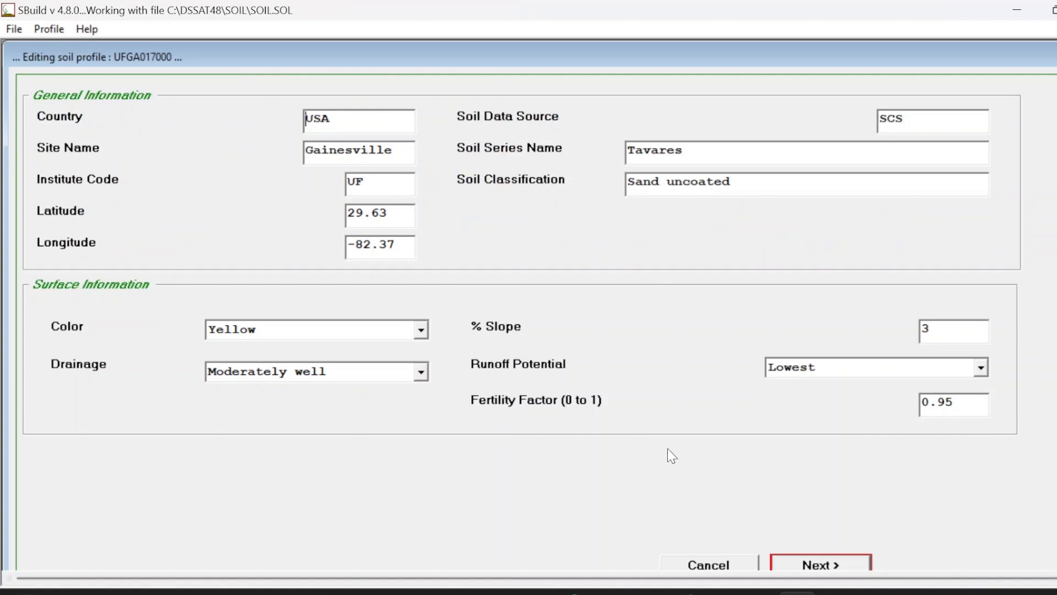
# Step: Close the current soil profile and then the SOIL.SOL soil file, confirming both prompts
pyautogui.write('D')
pyautogui.press('BackSpace')
pyautogui.click(49, 28)
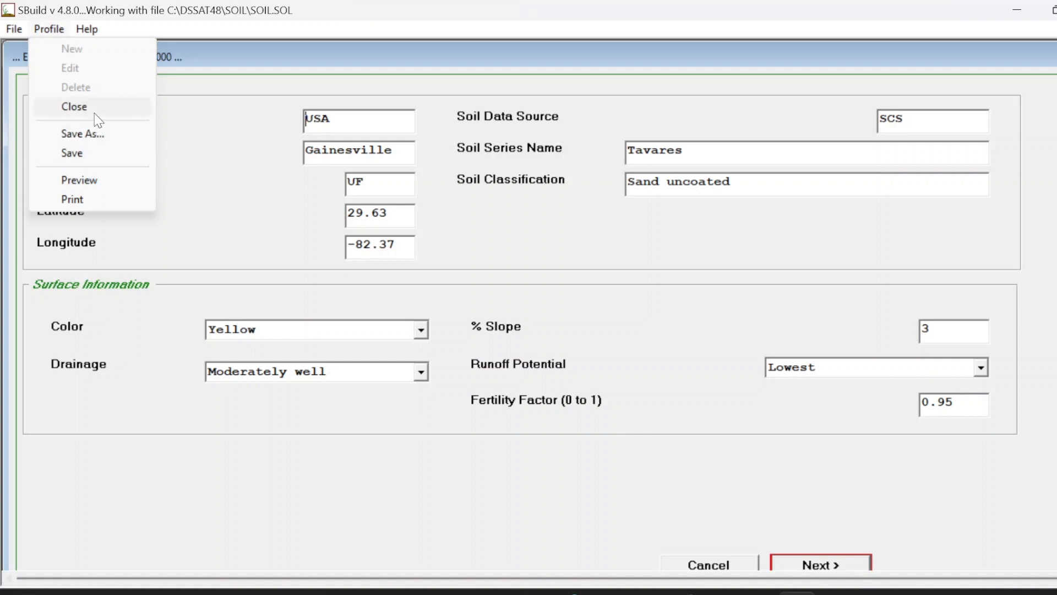
pyautogui.click(74, 106)
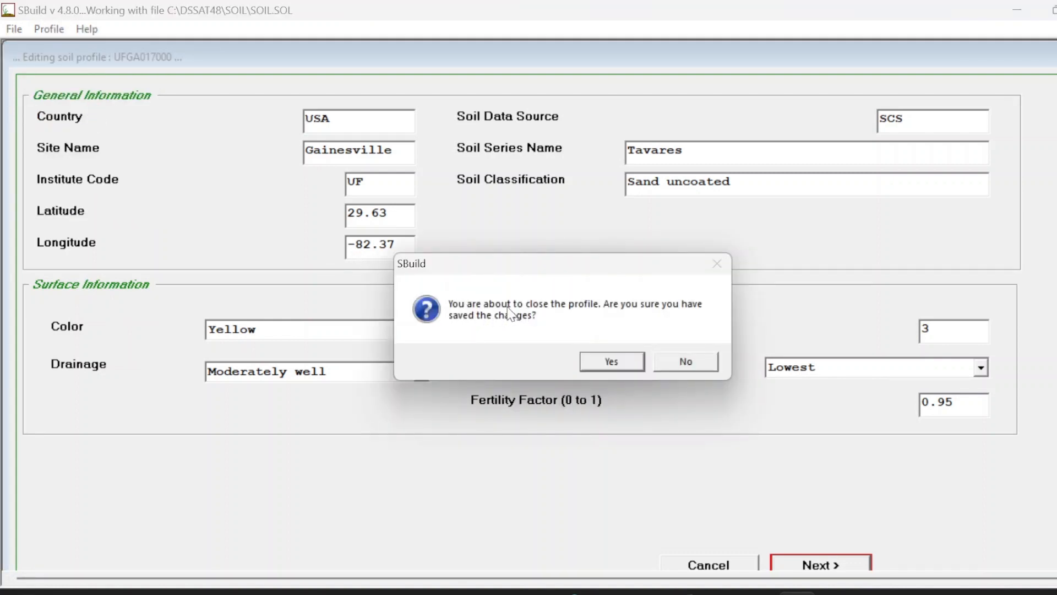
pyautogui.click(601, 365)
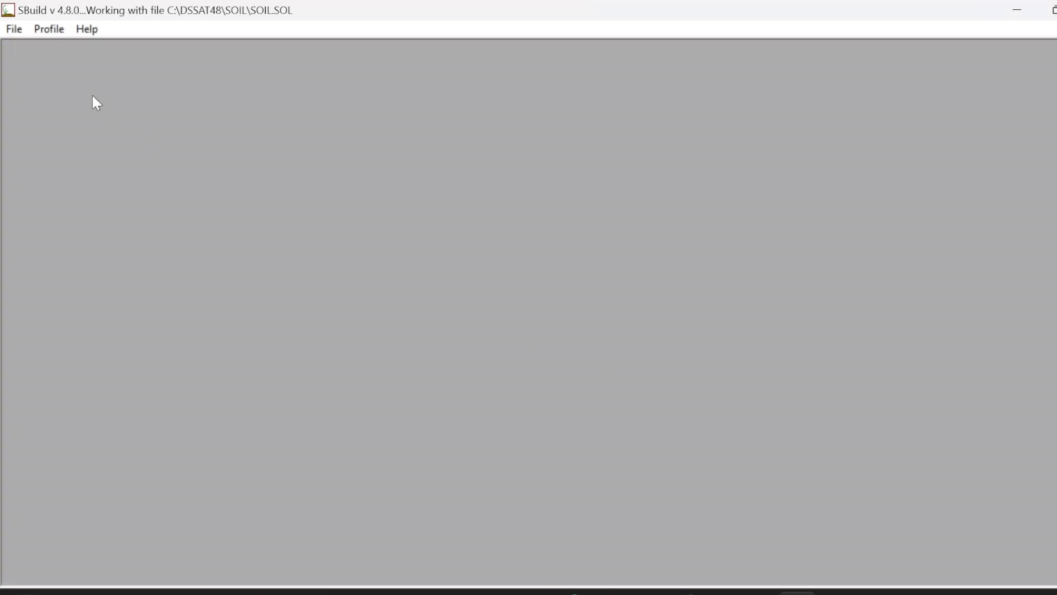
pyautogui.click(14, 29)
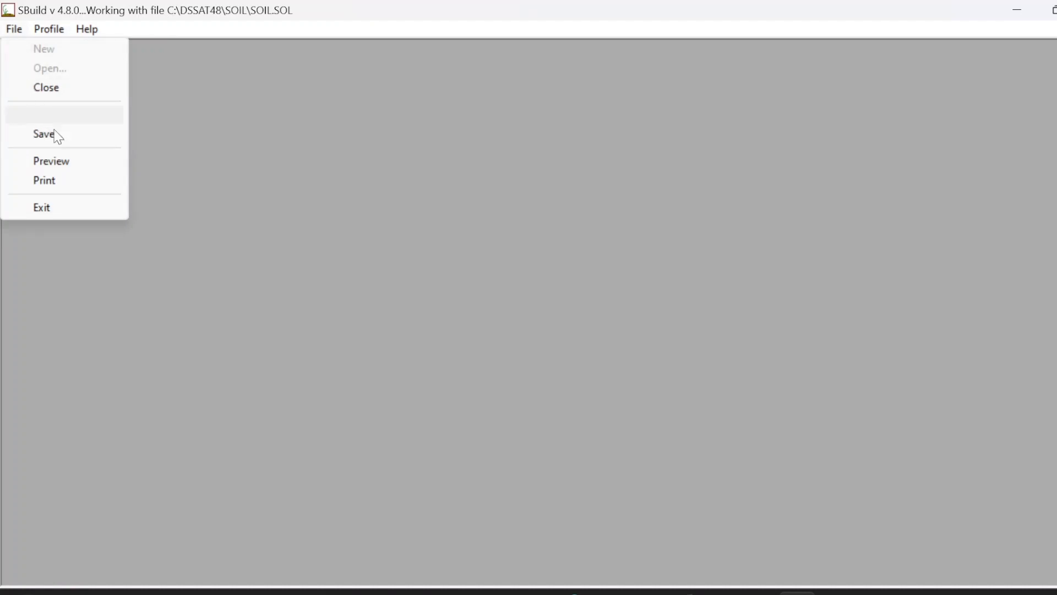
pyautogui.click(29, 87)
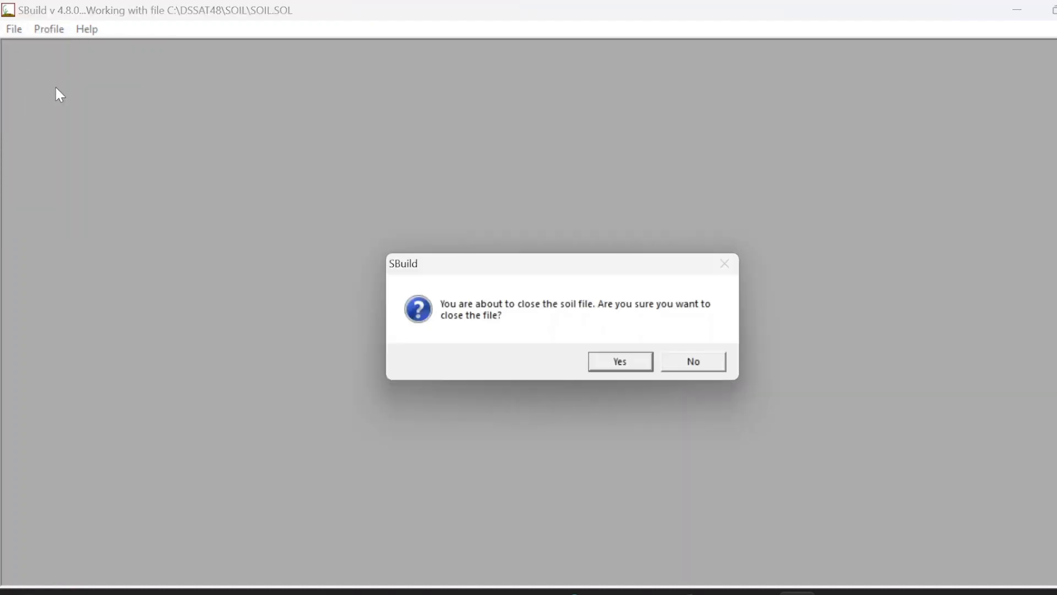
pyautogui.click(620, 363)
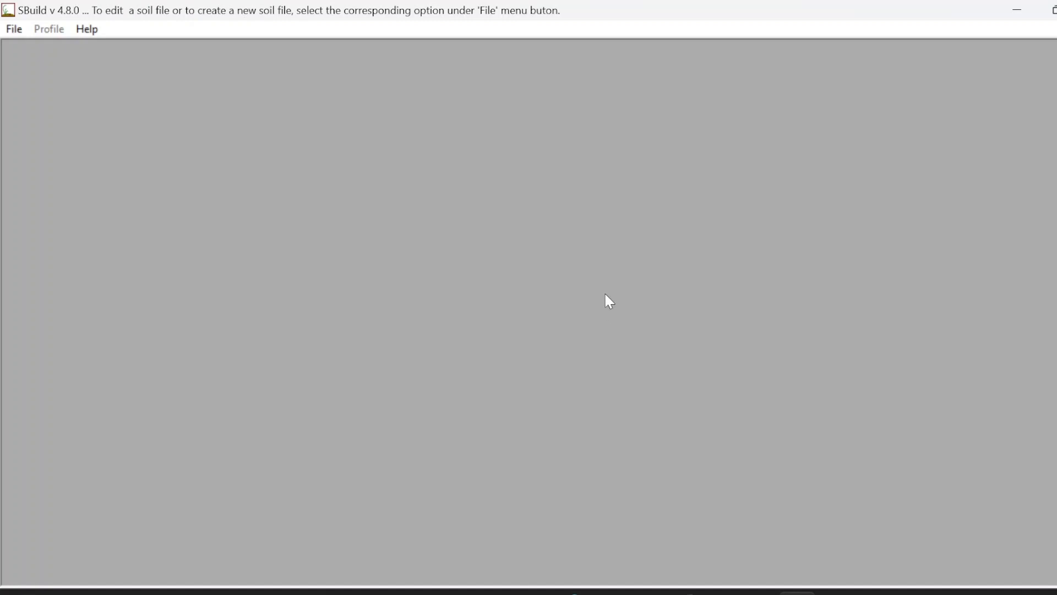
# Step: Exit SBuild and relaunch it from DSSAT's Soil Data tool, dismissing the help message
pyautogui.click(11, 31)
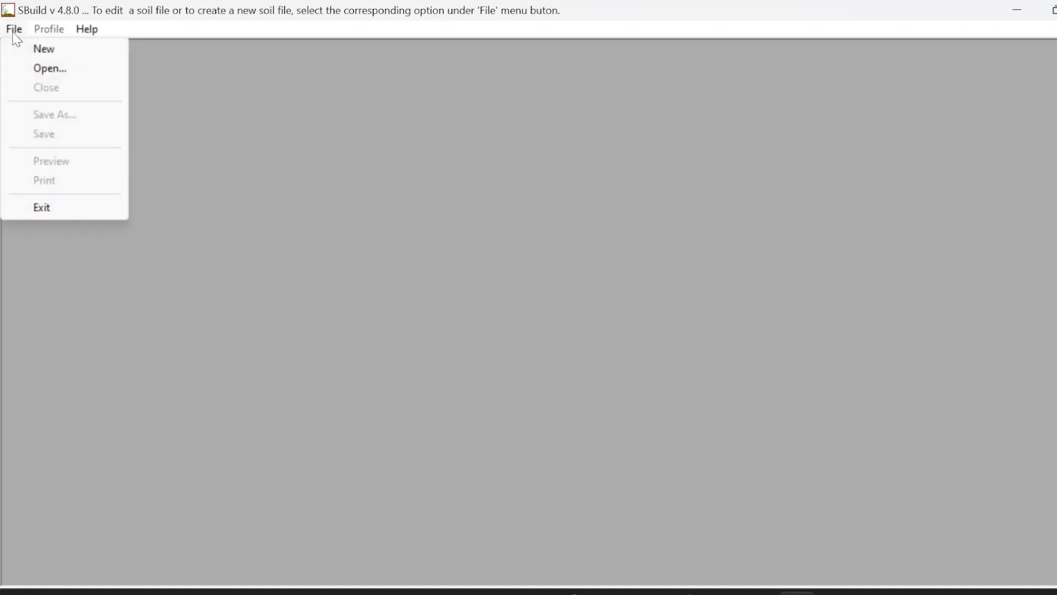
pyautogui.click(39, 215)
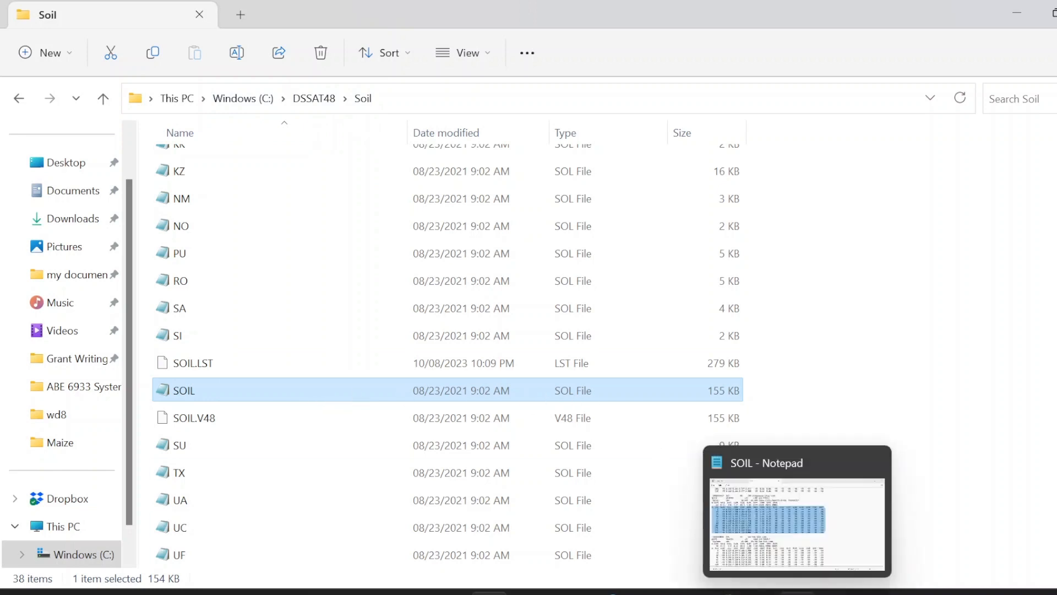
pyautogui.click(797, 593)
pyautogui.click(798, 593)
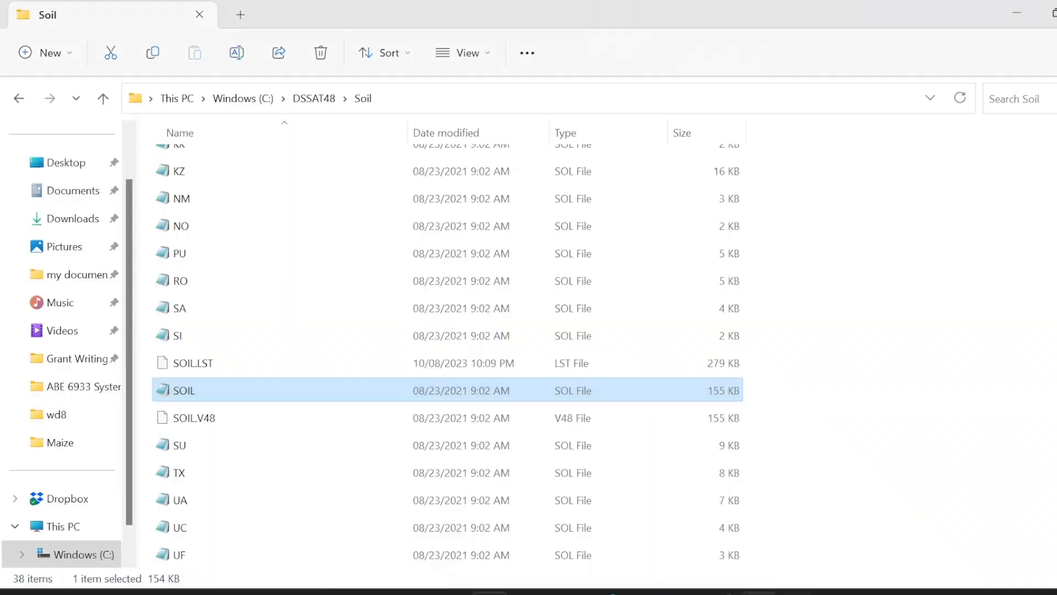
pyautogui.click(759, 593)
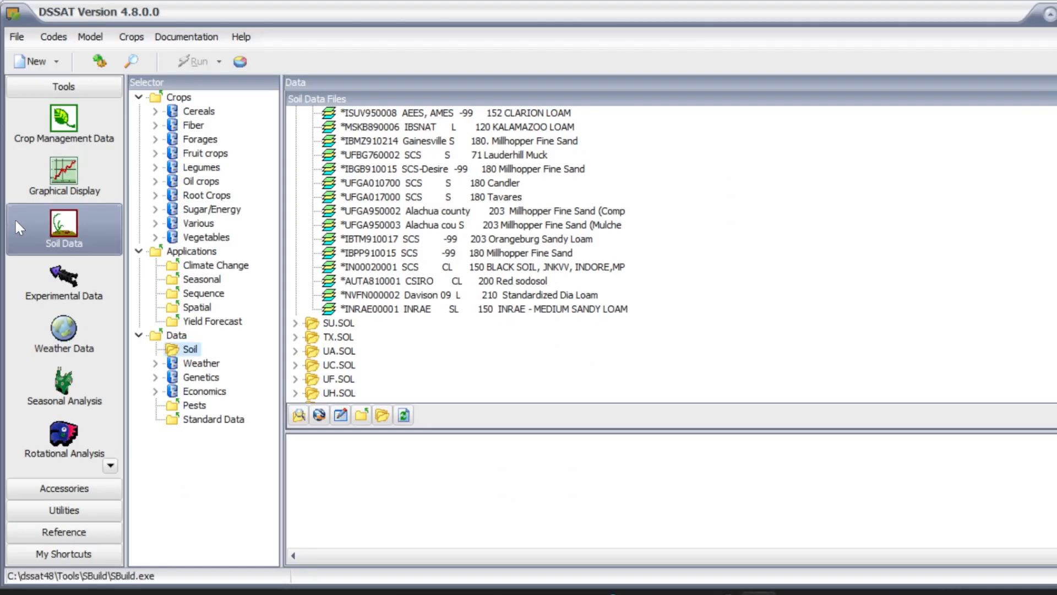
pyautogui.click(89, 235)
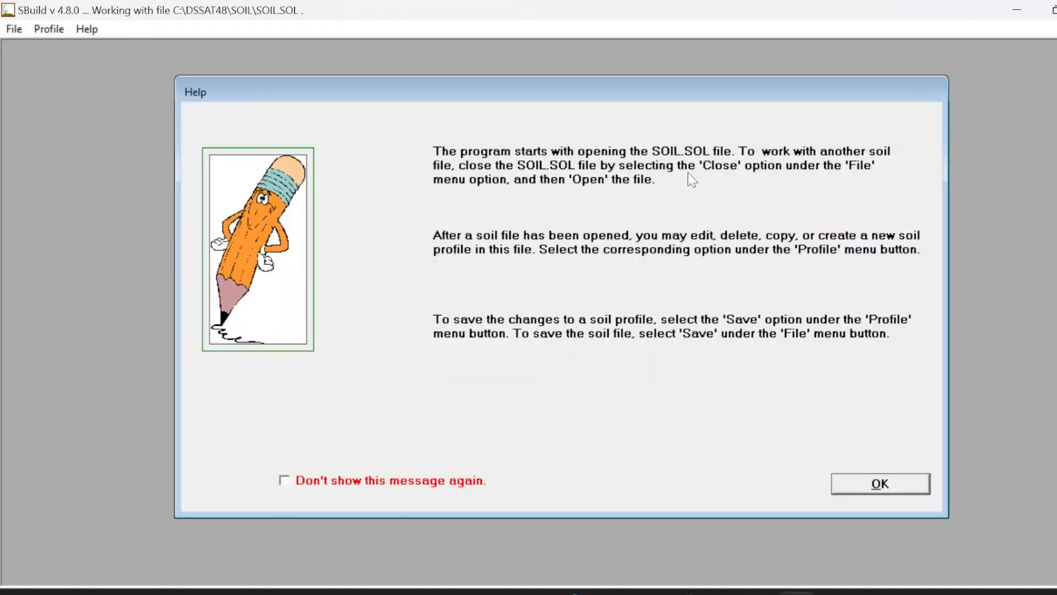
pyautogui.click(861, 489)
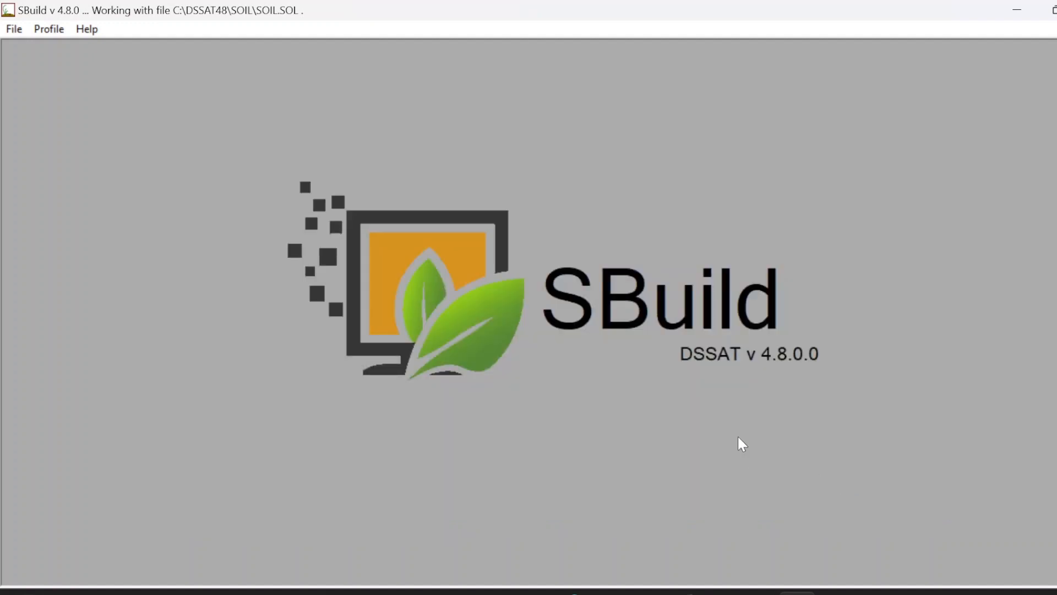
# Step: Start a new soil profile and set the country to India
pyautogui.click(67, 29)
pyautogui.click(69, 49)
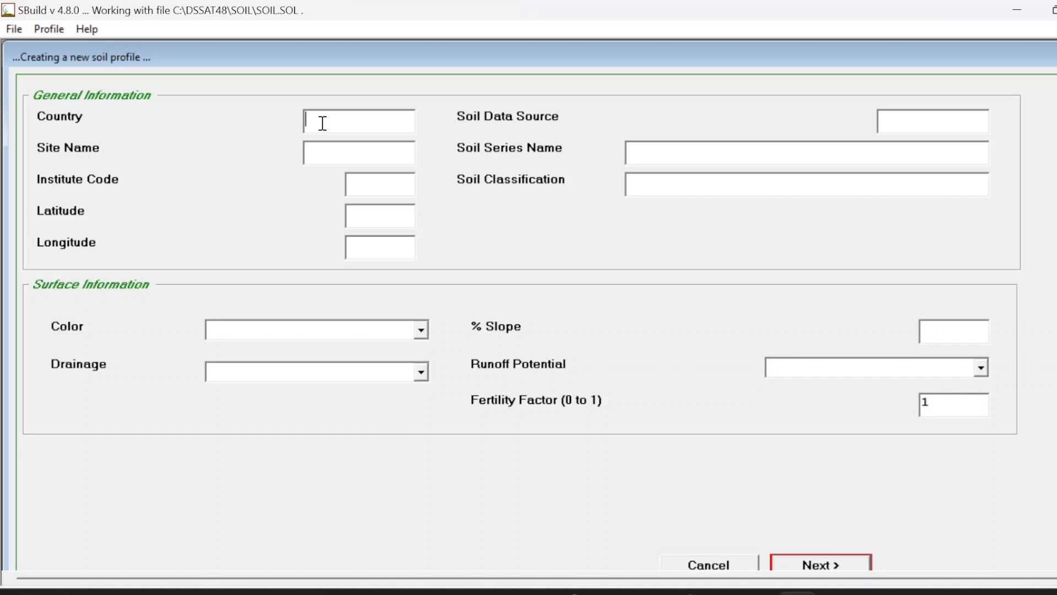
pyautogui.write('India')
# Step: Set the site name to umariya
pyautogui.click(321, 154)
pyautogui.write('umariya')
pyautogui.click(370, 180)
pyautogui.click(365, 217)
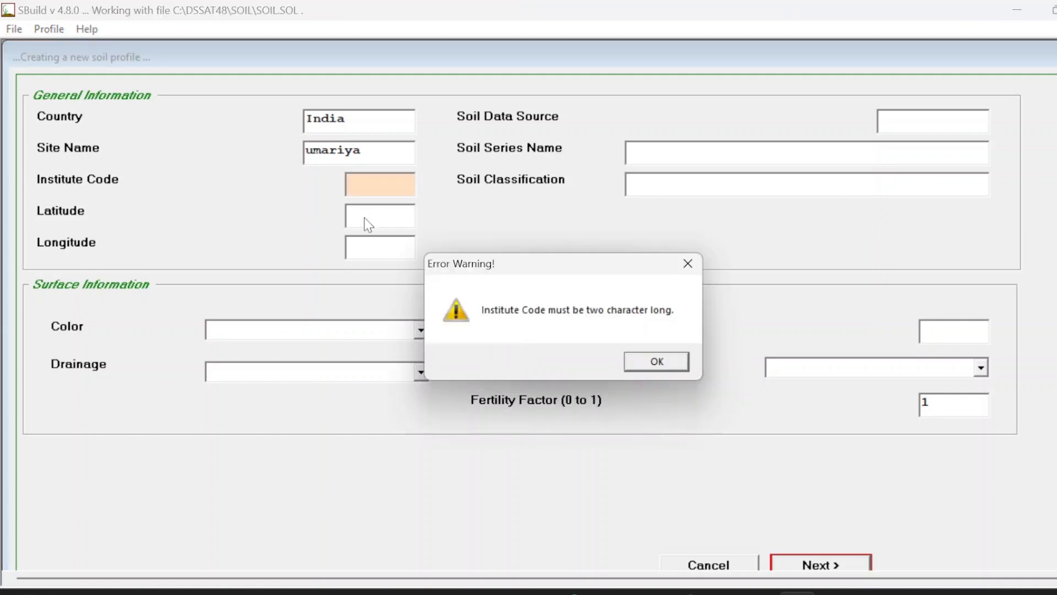
pyautogui.click(656, 364)
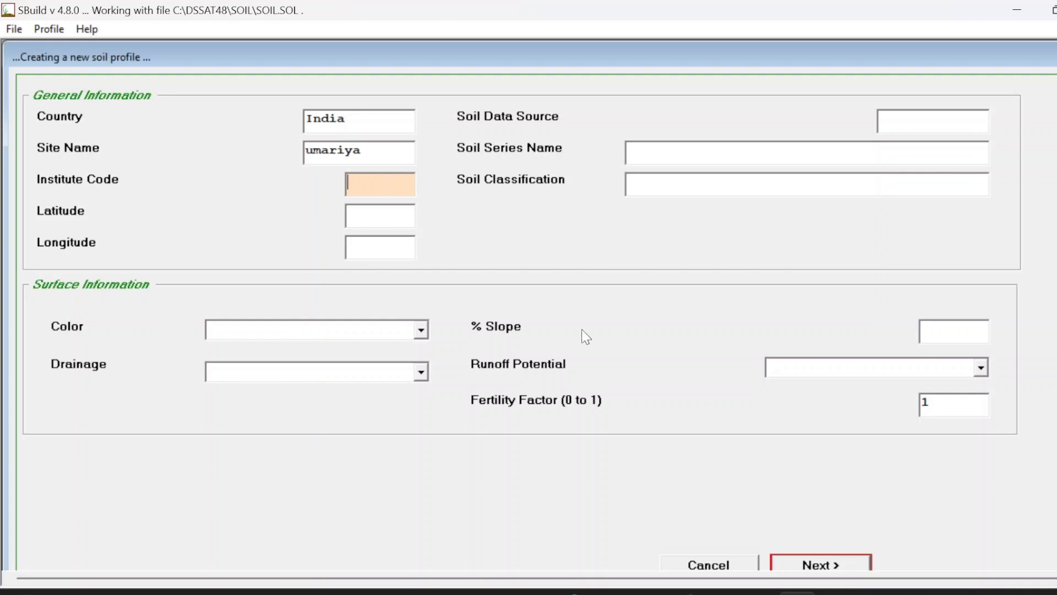
# Step: Consult the soil profile naming convention in the Soil Data Inputs 2023 PDF
pyautogui.click(490, 592)
pyautogui.scroll(3, 463, 340)
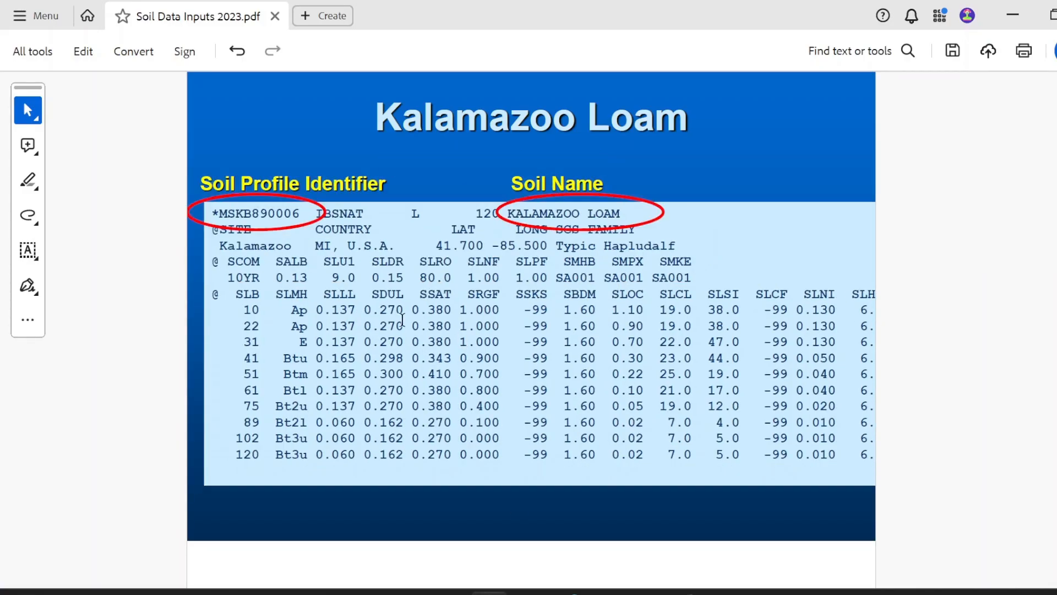
pyautogui.scroll(1, 402, 306)
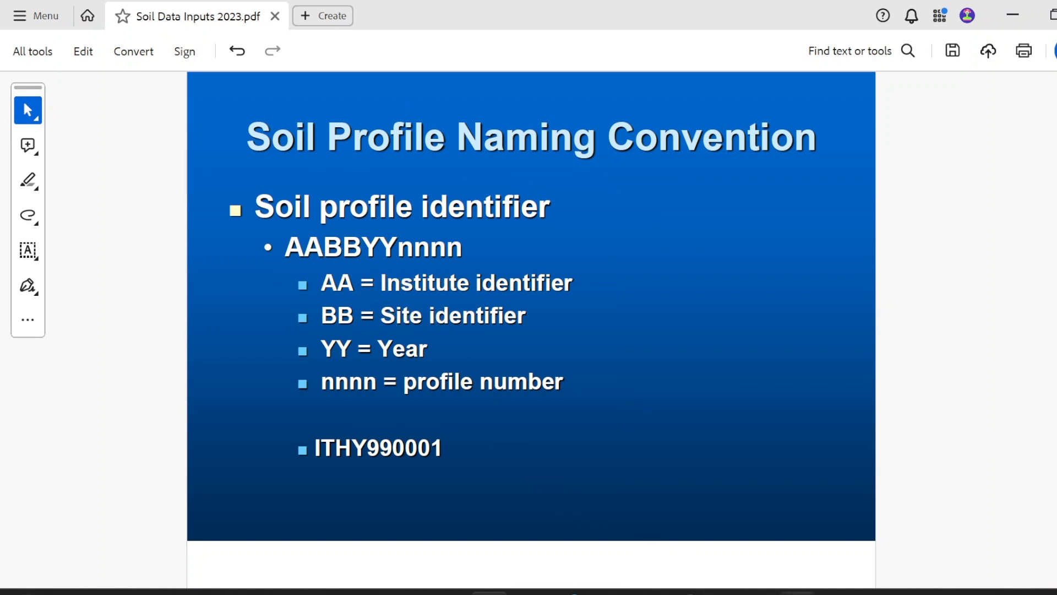
pyautogui.click(802, 592)
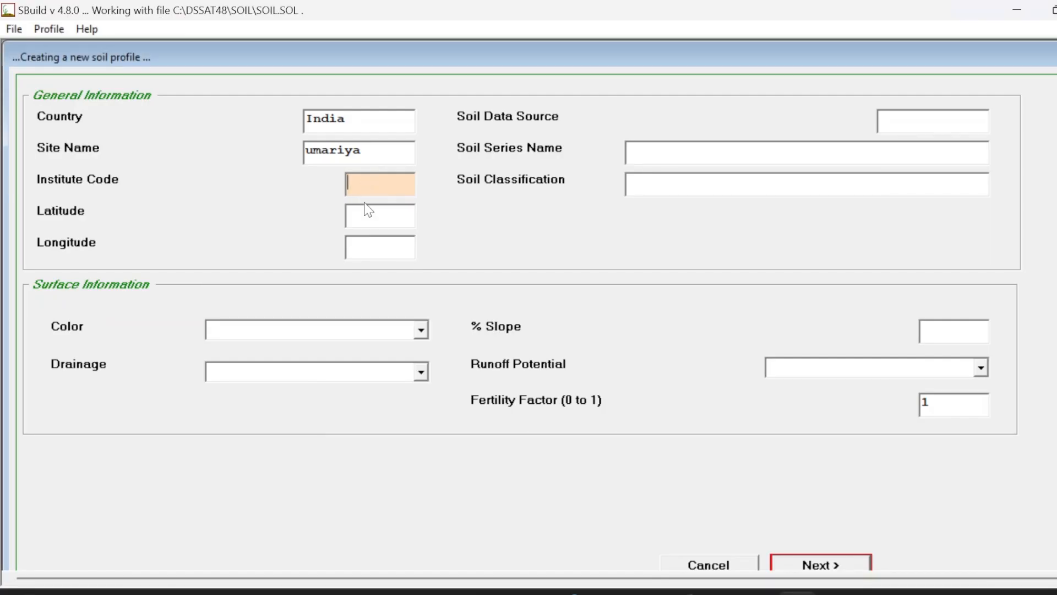
# Step: Set the institute code to UM and the latitude to 23.5
pyautogui.write('UM')
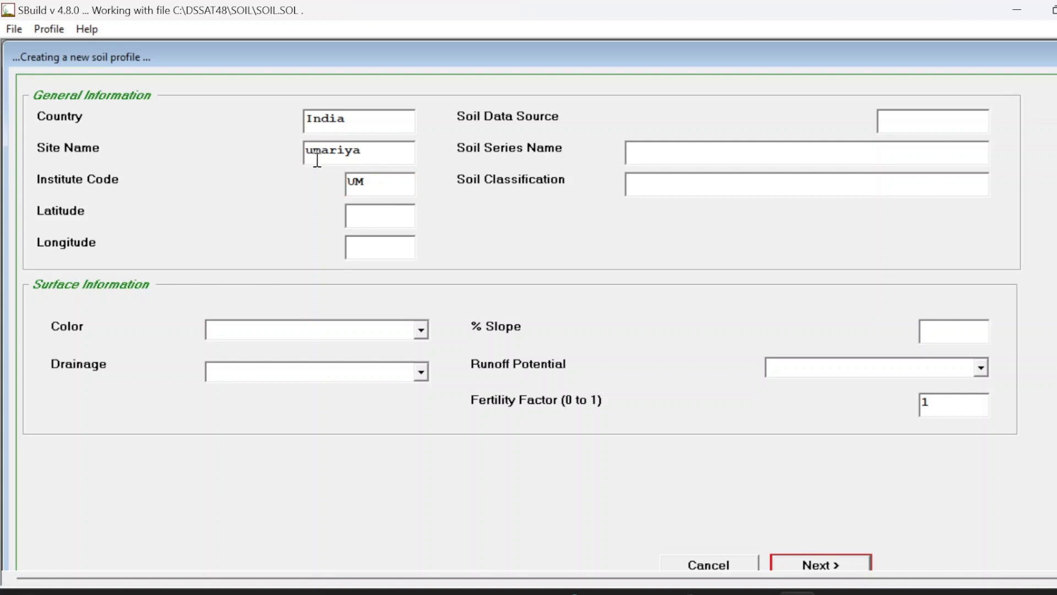
pyautogui.click(391, 212)
pyautogui.write('d')
pyautogui.press('BackSpace')
pyautogui.write('23.5')
# Step: Set the longitude to 80.75 and the soil colour to Brown
pyautogui.click(396, 249)
pyautogui.write('80.75')
pyautogui.click(342, 329)
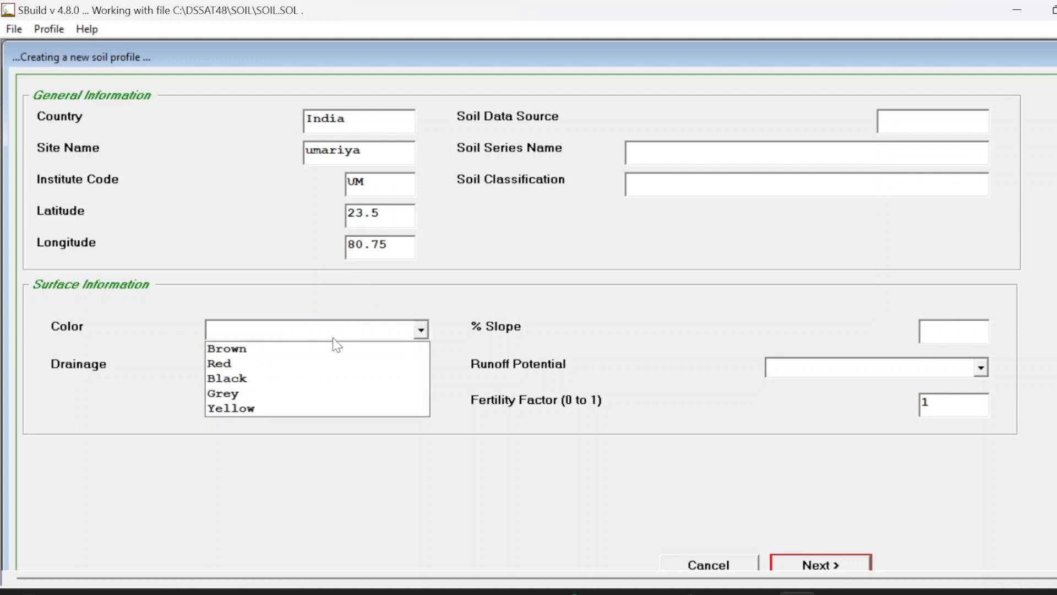
pyautogui.click(302, 349)
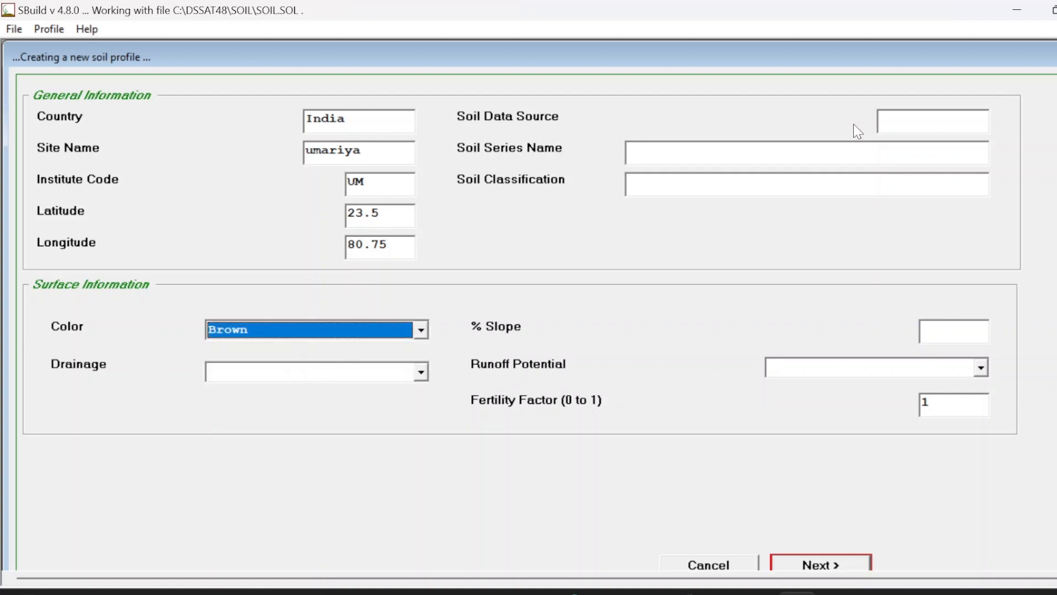
# Step: Set the soil classification to FINE, HYPERTHERMIC, VERTIC USTOCHREPTS
pyautogui.click(939, 125)
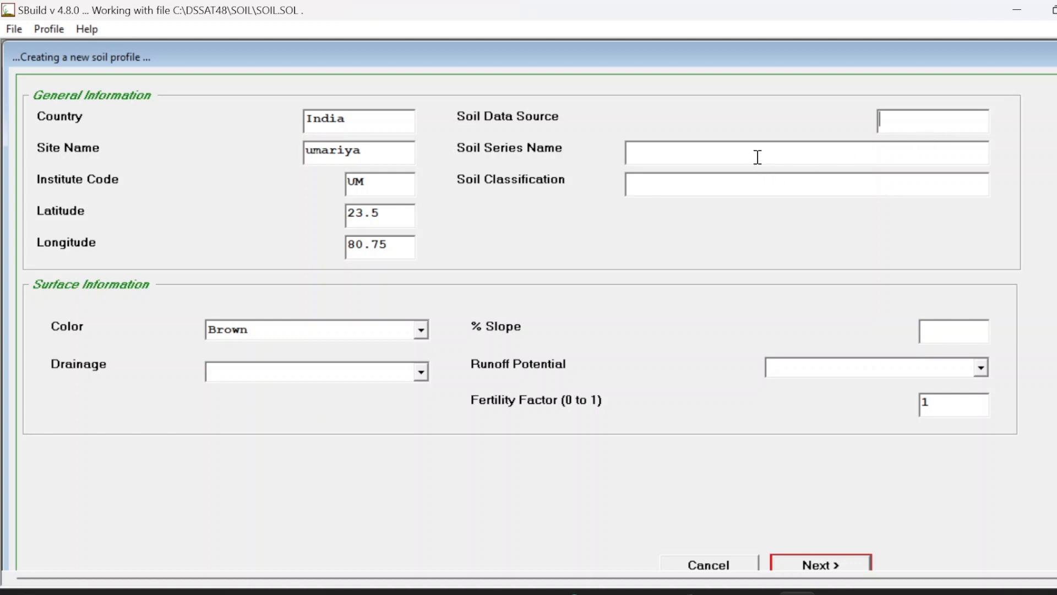
pyautogui.click(734, 182)
pyautogui.write('FINE')
pyautogui.press('BackSpace')
pyautogui.write(', HYPERTHERMIC')
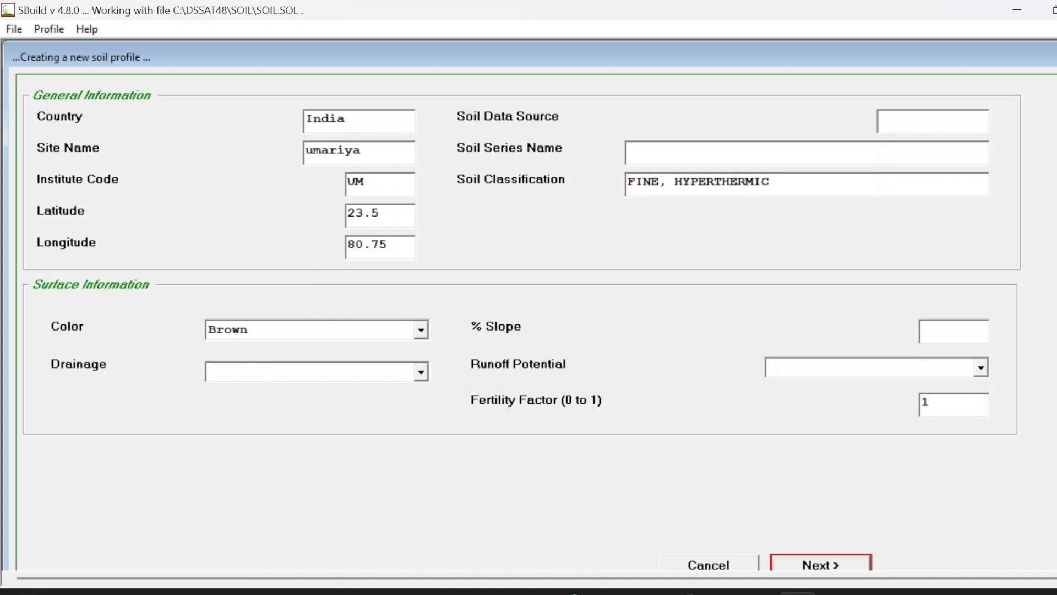
pyautogui.write(', VERTICV')
pyautogui.press('BackSpace')
pyautogui.write('USTOCHRE')
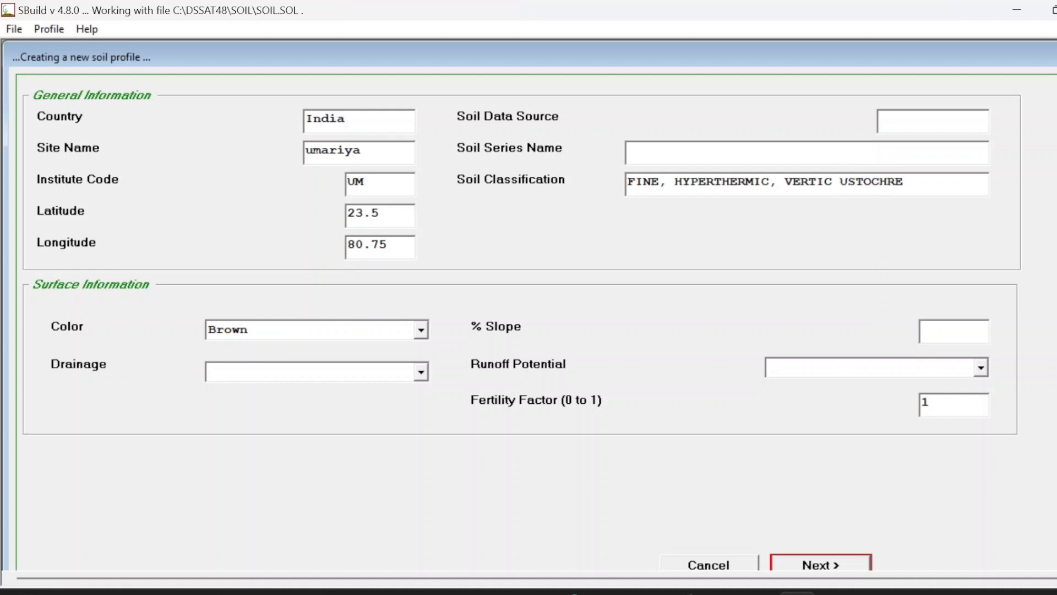
pyautogui.write('PTS')
# Step: Set the soil series name to SANDY CLAY LOAM
pyautogui.click(628, 152)
pyautogui.write('d')
pyautogui.press('BackSpace')
pyautogui.write('SANDY CLAY LOAM')
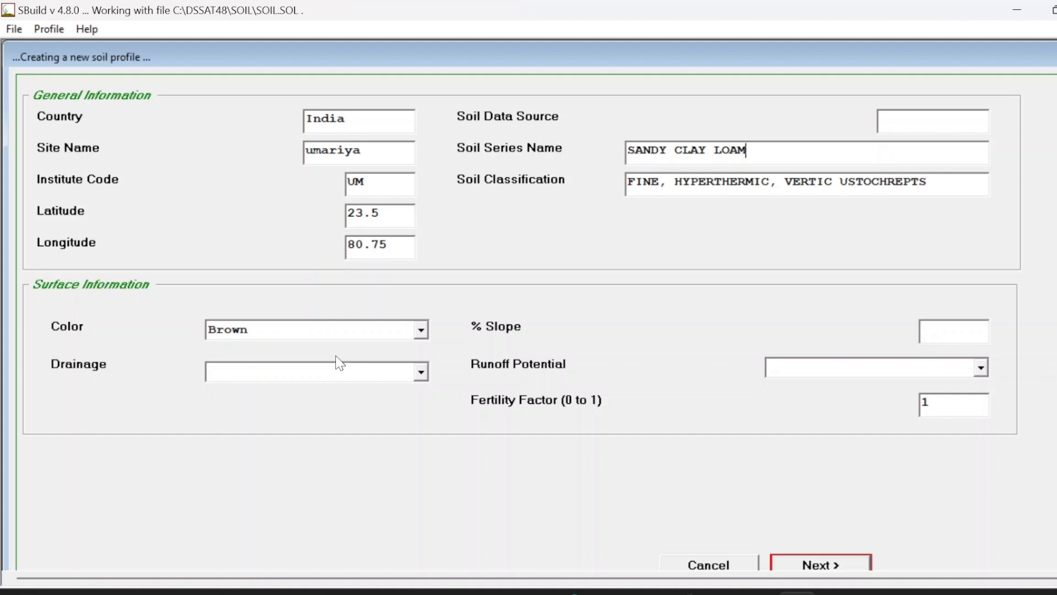
# Step: Set the slope to 1 % and the runoff potential to Lowest
pyautogui.click(964, 329)
pyautogui.write('1')
pyautogui.click(887, 365)
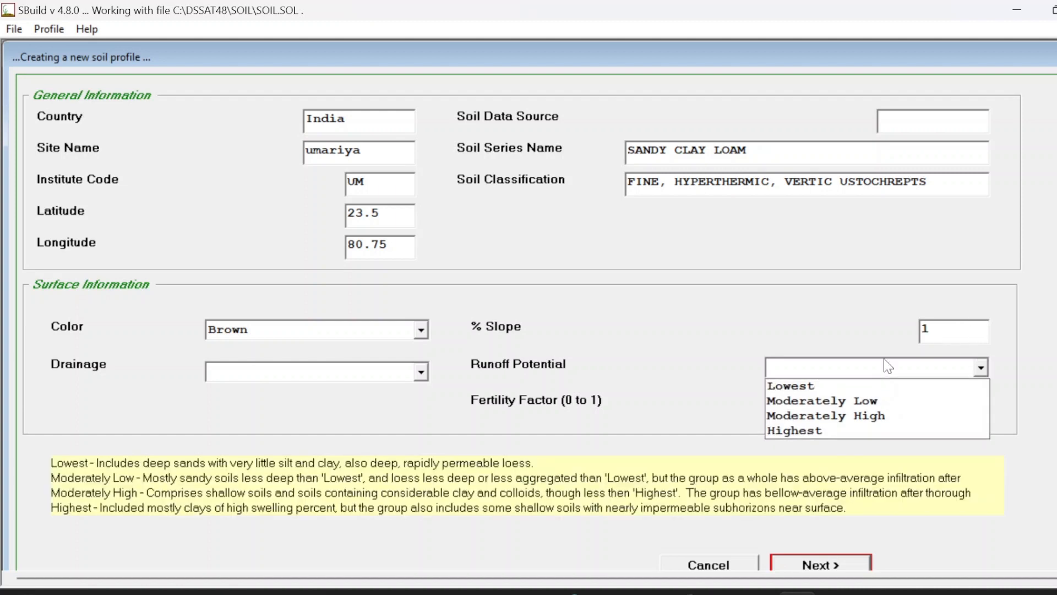
pyautogui.click(776, 386)
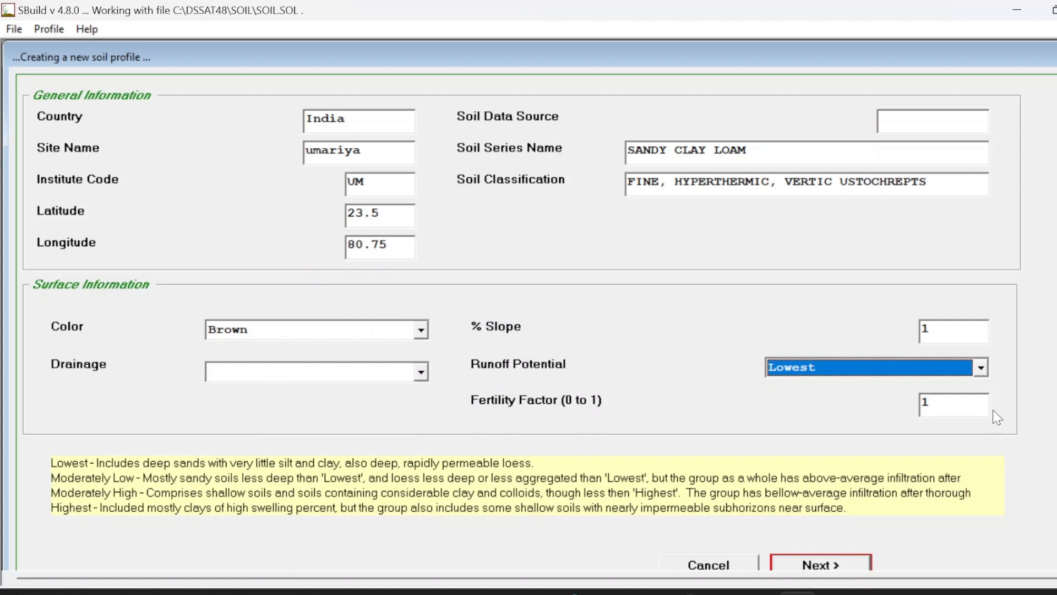
# Step: Set the drainage to Well and continue to the layer input table
pyautogui.click(407, 375)
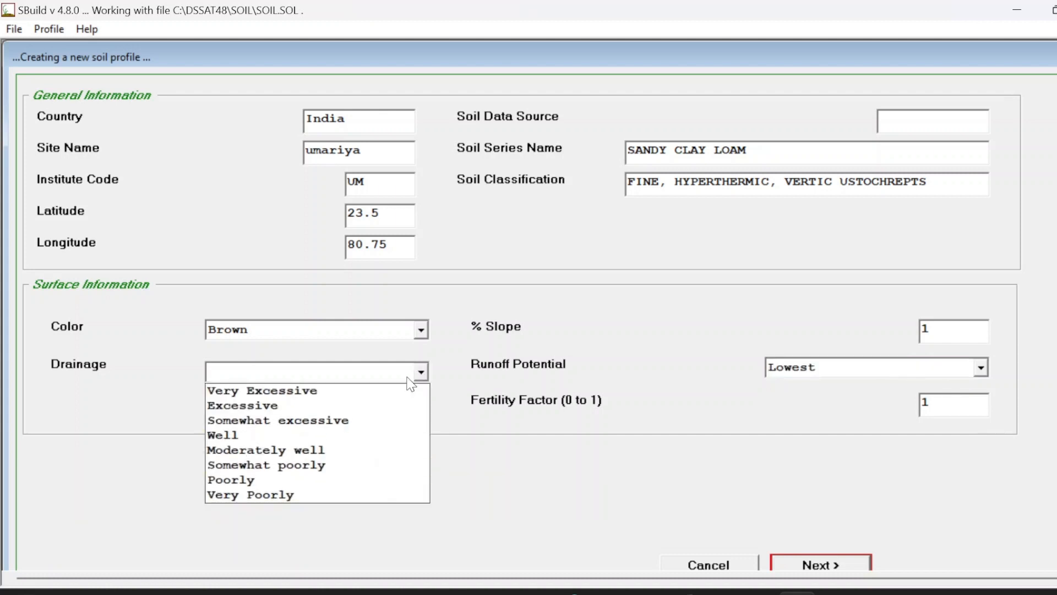
pyautogui.click(357, 437)
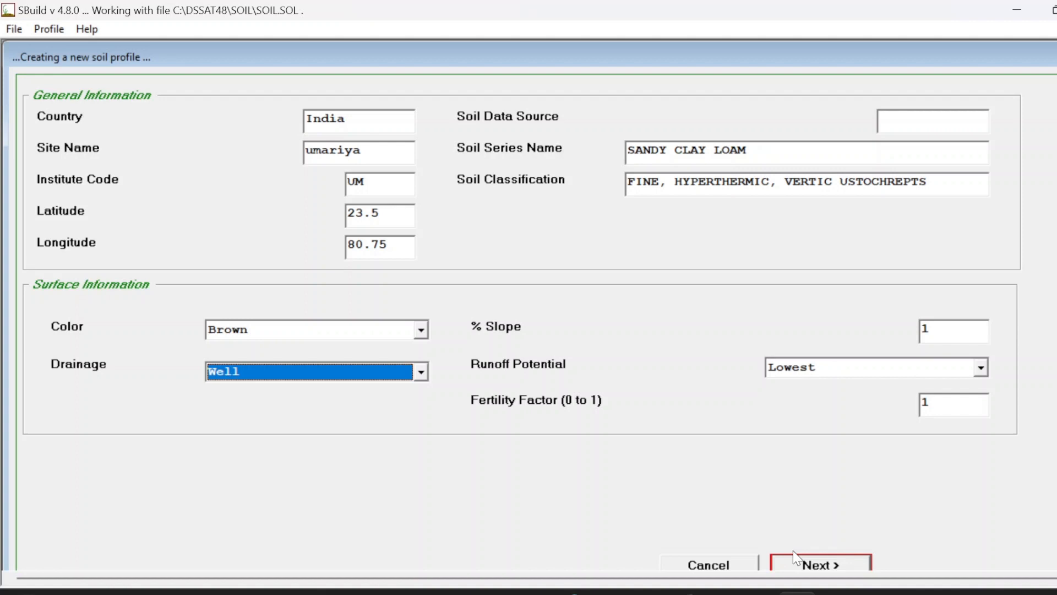
pyautogui.click(834, 563)
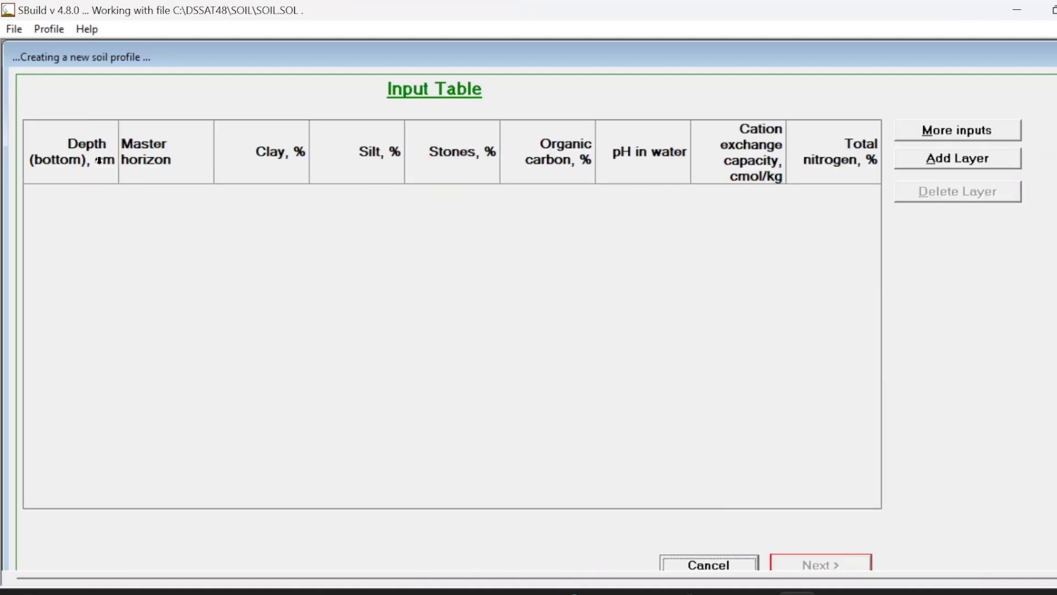
# Step: Add four soil layers to the input table
pyautogui.click(976, 159)
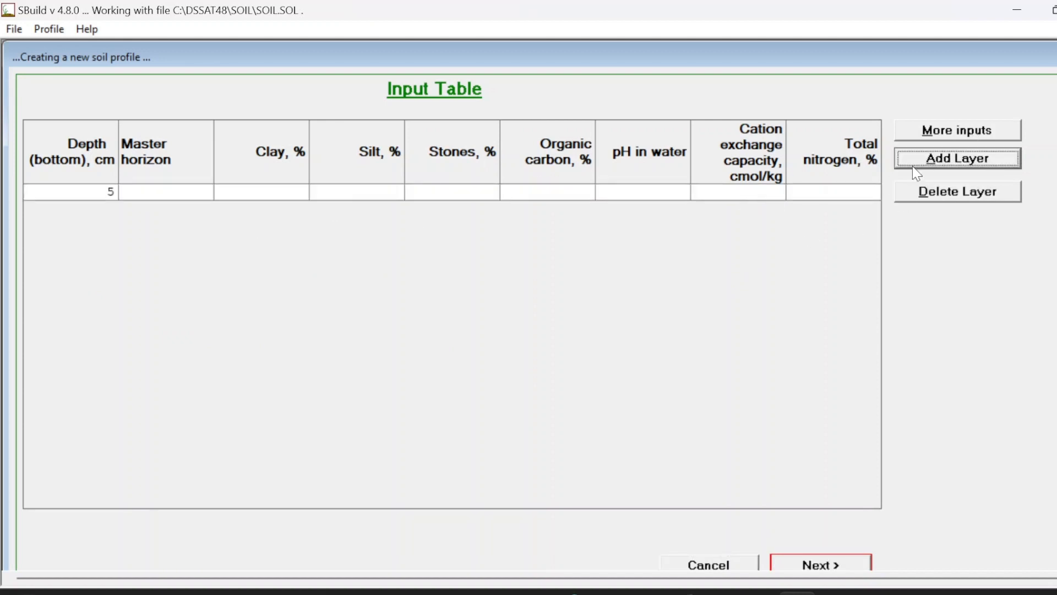
pyautogui.click(942, 165)
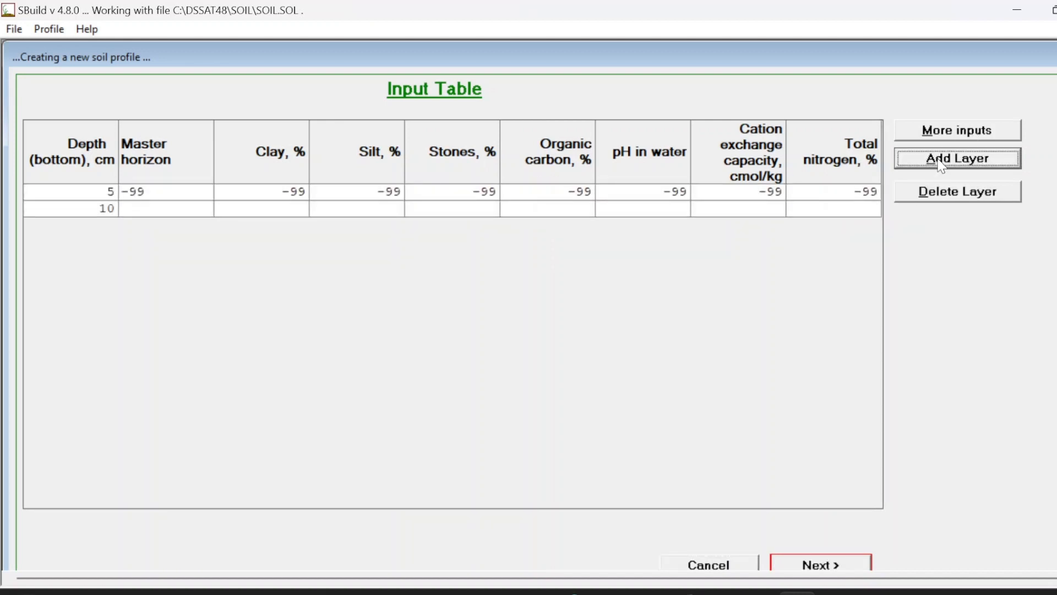
pyautogui.click(942, 166)
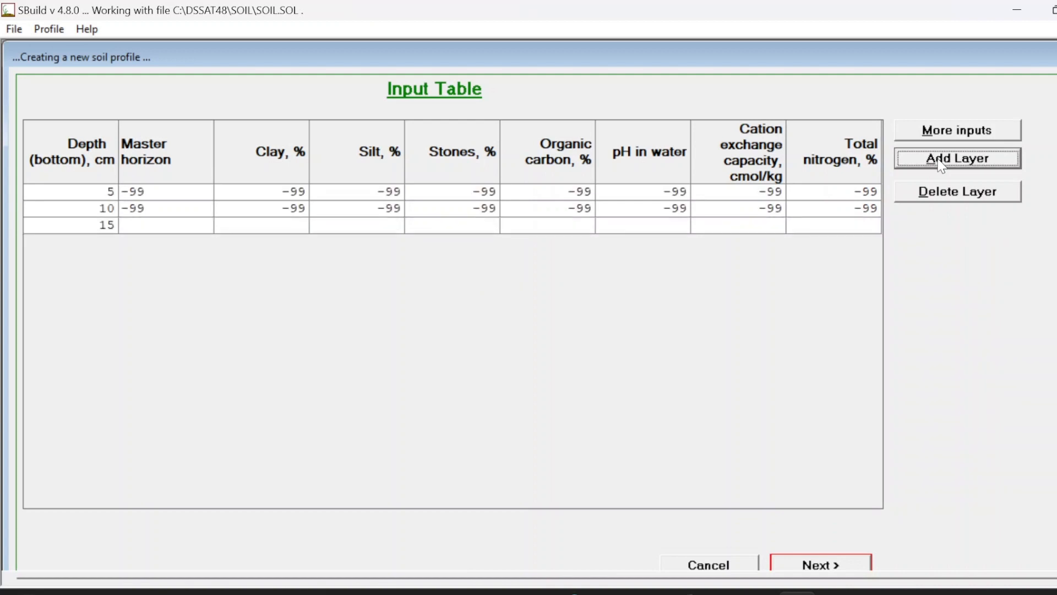
pyautogui.click(942, 165)
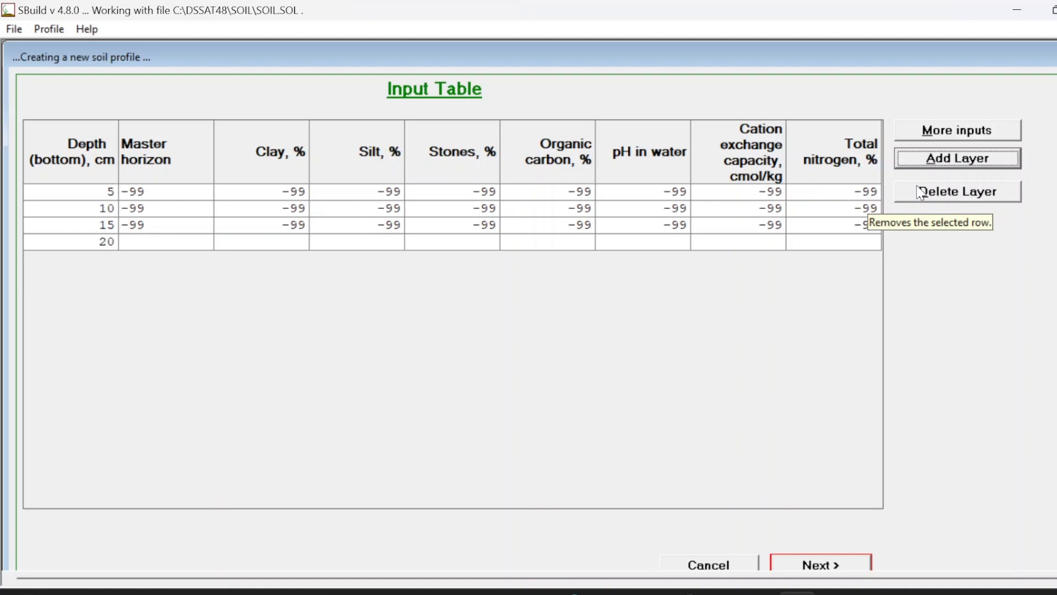
# Step: Set the layer bottom depths to 11, 31, 50 and 75 cm, and the last layer's master horizon to -99
pyautogui.click(116, 193)
pyautogui.press('BackSpace')
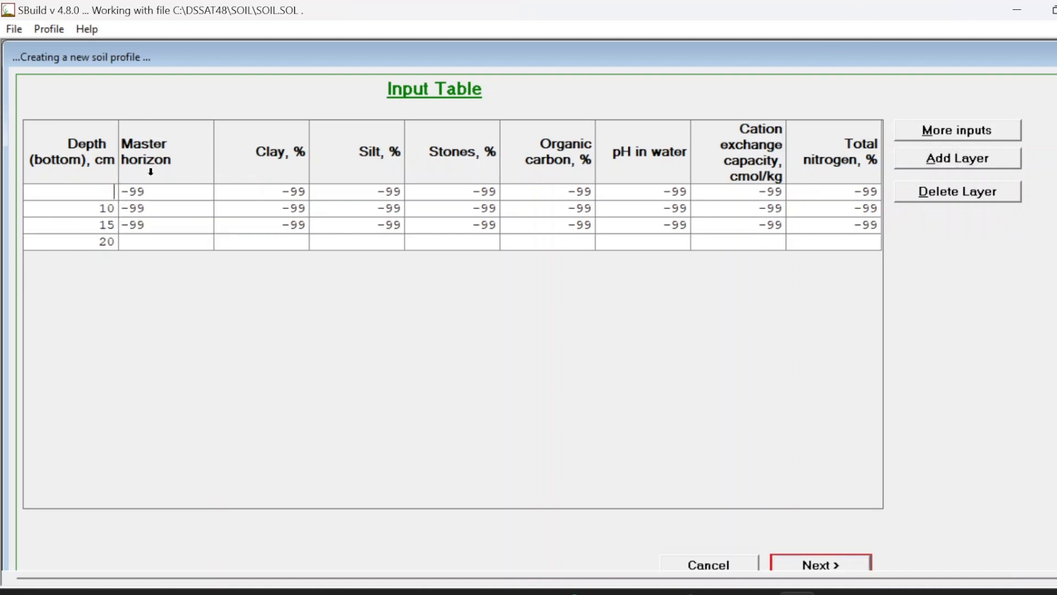
pyautogui.write('11')
pyautogui.doubleClick(117, 208)
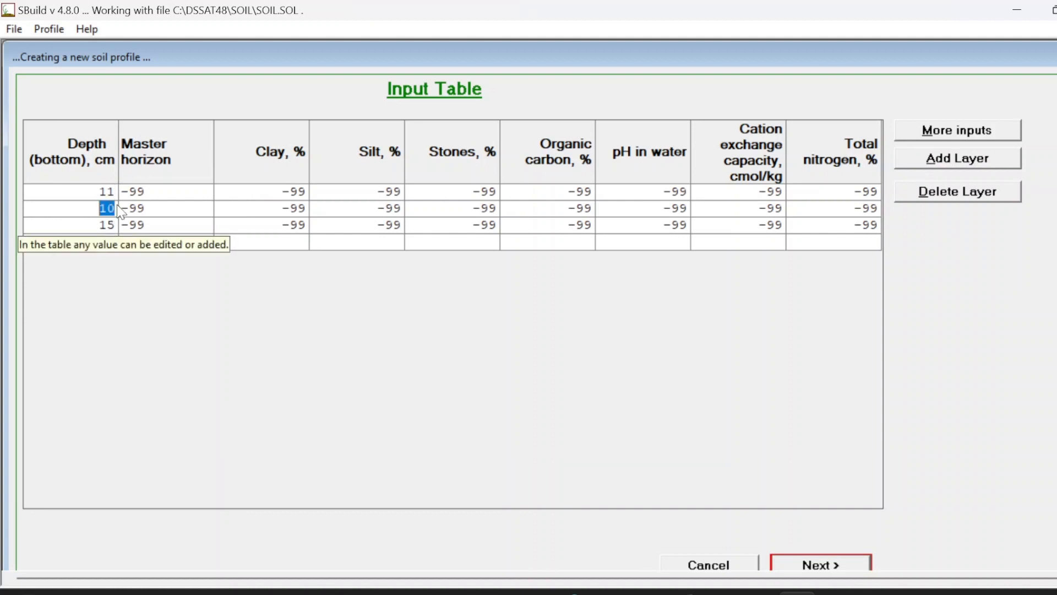
pyautogui.write('31')
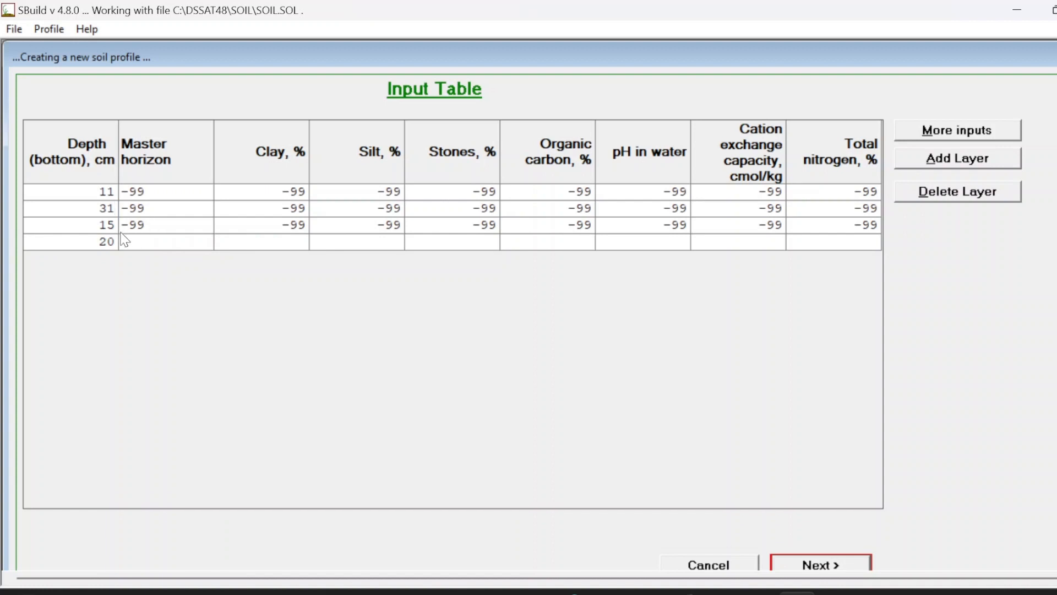
pyautogui.press('Return')
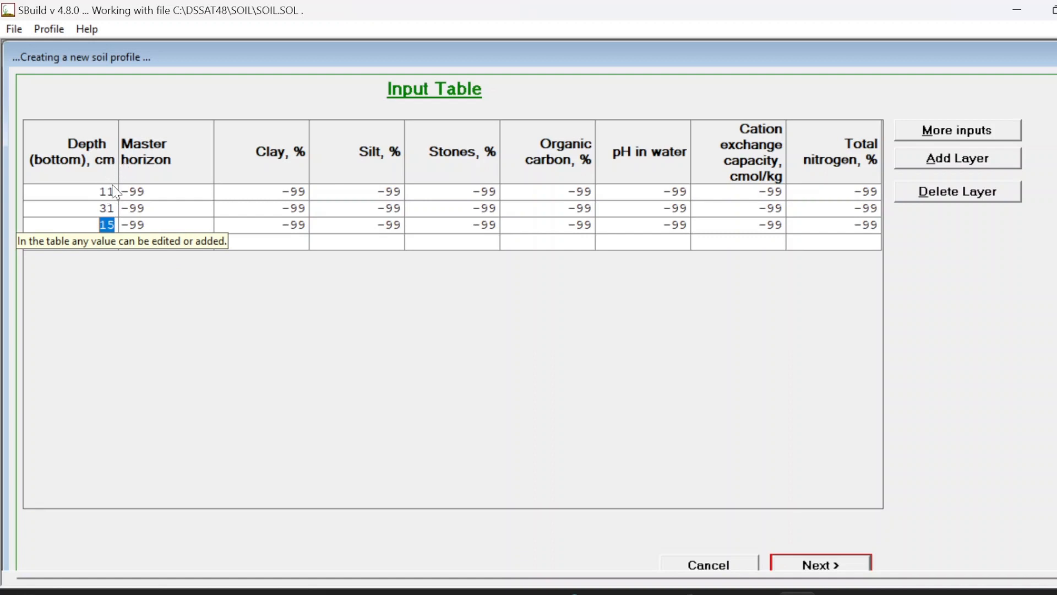
pyautogui.write('50')
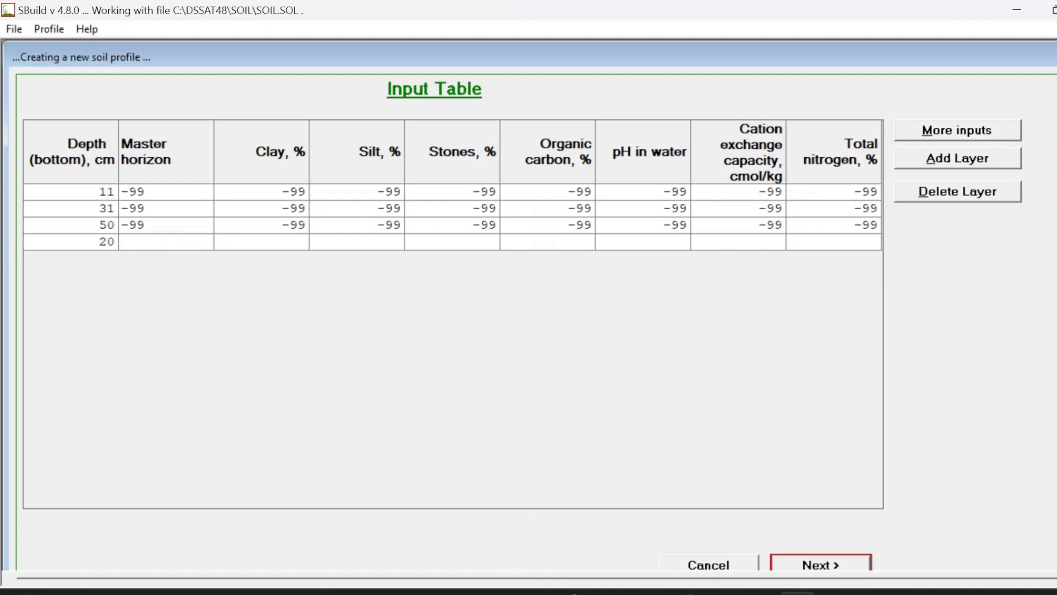
pyautogui.doubleClick(110, 243)
pyautogui.write('75')
pyautogui.click(175, 245)
pyautogui.write('-99')
# Step: Enter clay percentages of 24.5, 36.4, 43.3 and 48.2 for the four layers
pyautogui.click(294, 191)
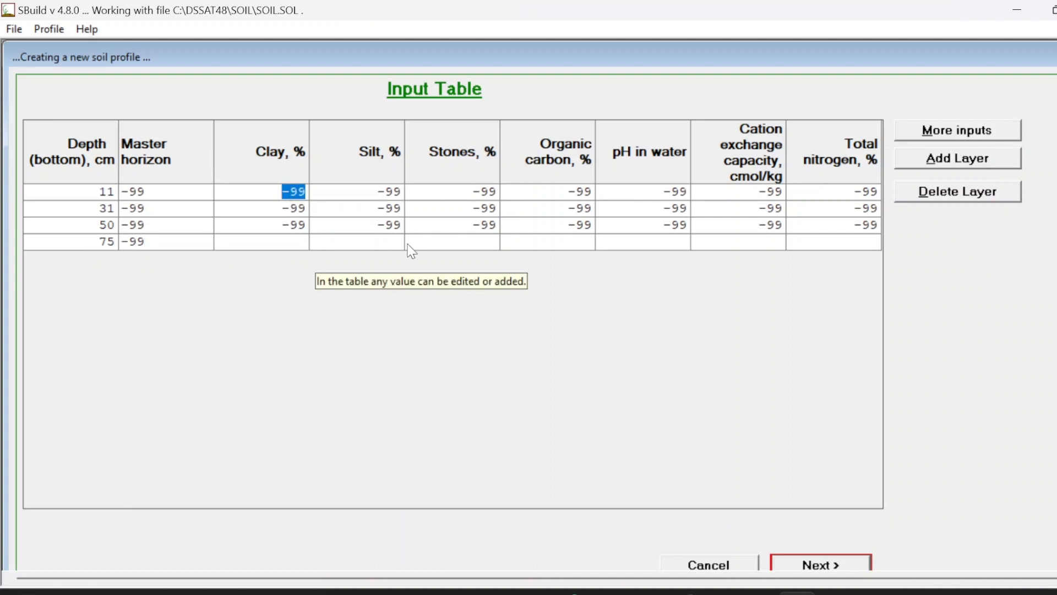
pyautogui.write('24.5')
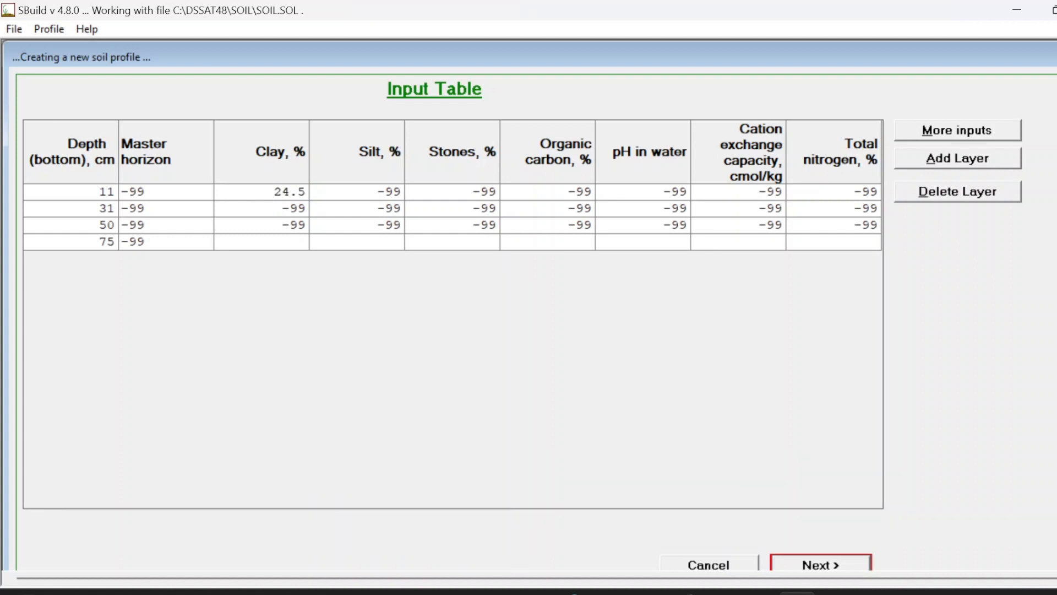
pyautogui.click(297, 209)
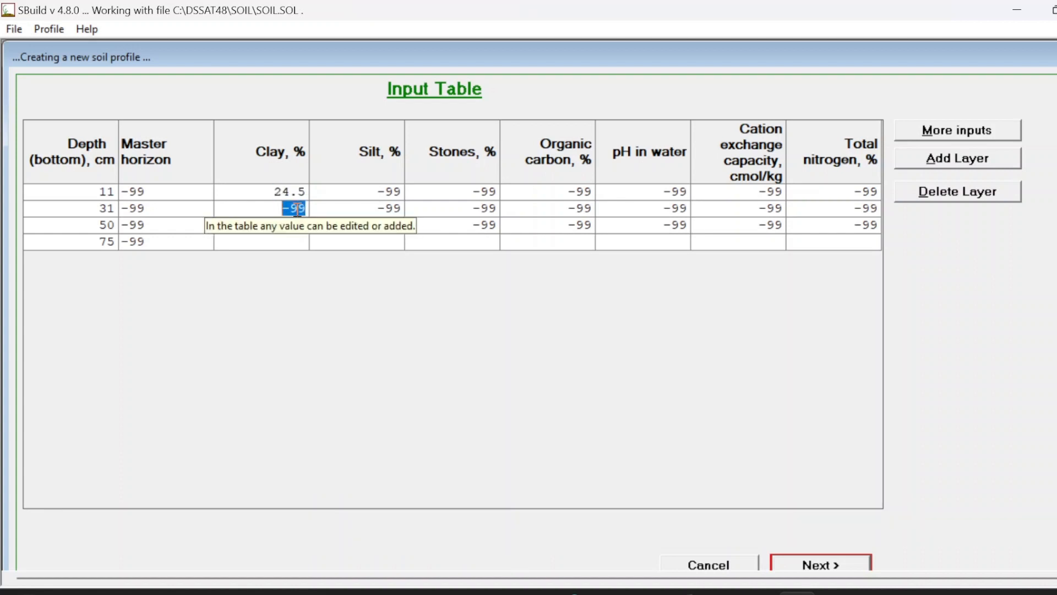
pyautogui.write('36.4')
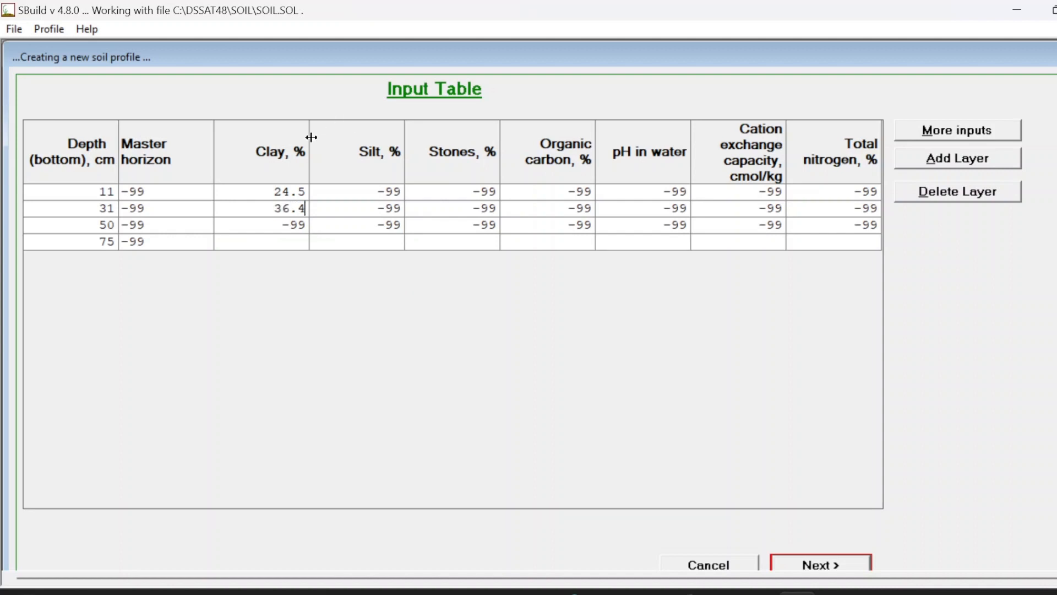
pyautogui.click(293, 225)
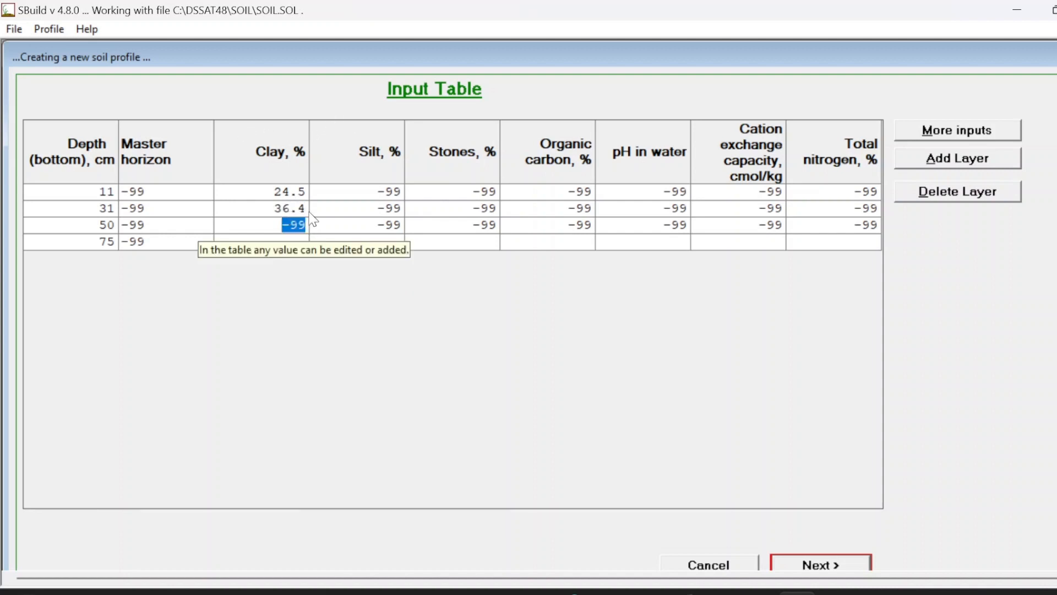
pyautogui.write('43.3')
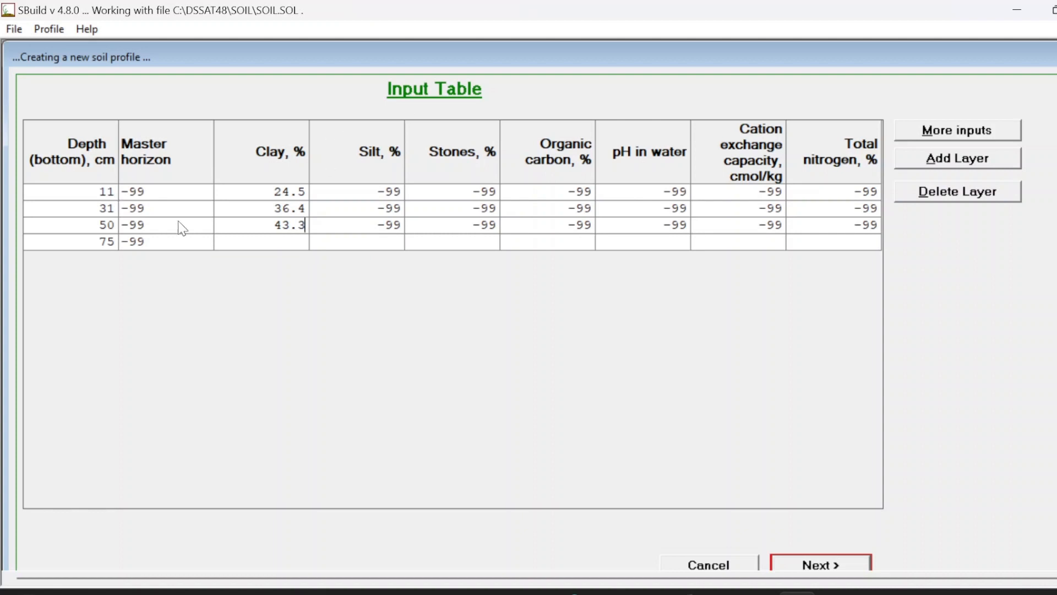
pyautogui.click(295, 239)
pyautogui.write('48.2')
# Step: Enter silt percentages of 13.2, 18.4, 11.1 and 12.9 for the four layers
pyautogui.click(389, 192)
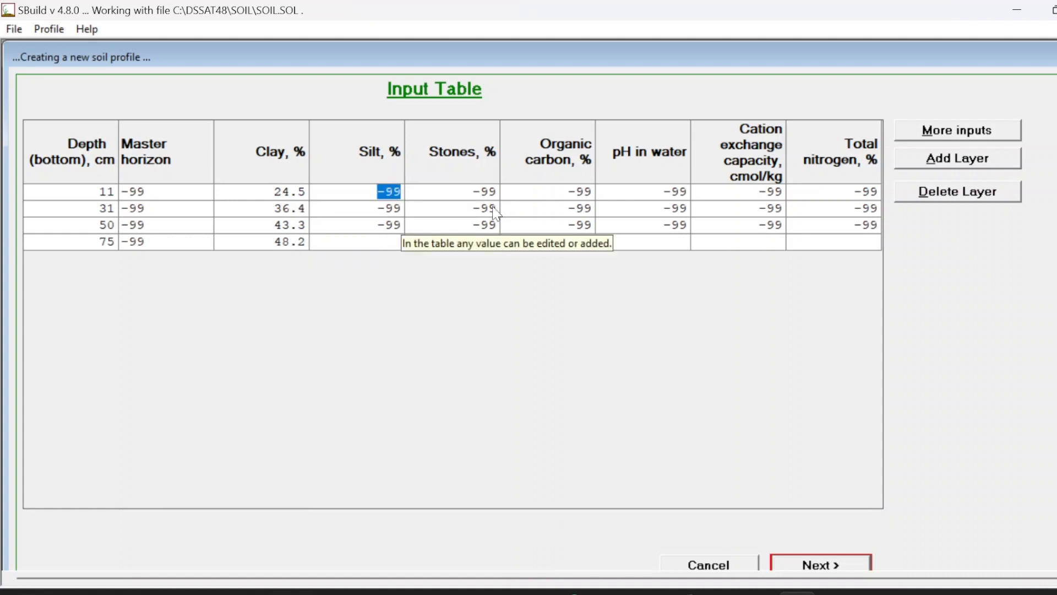
pyautogui.write('13.2')
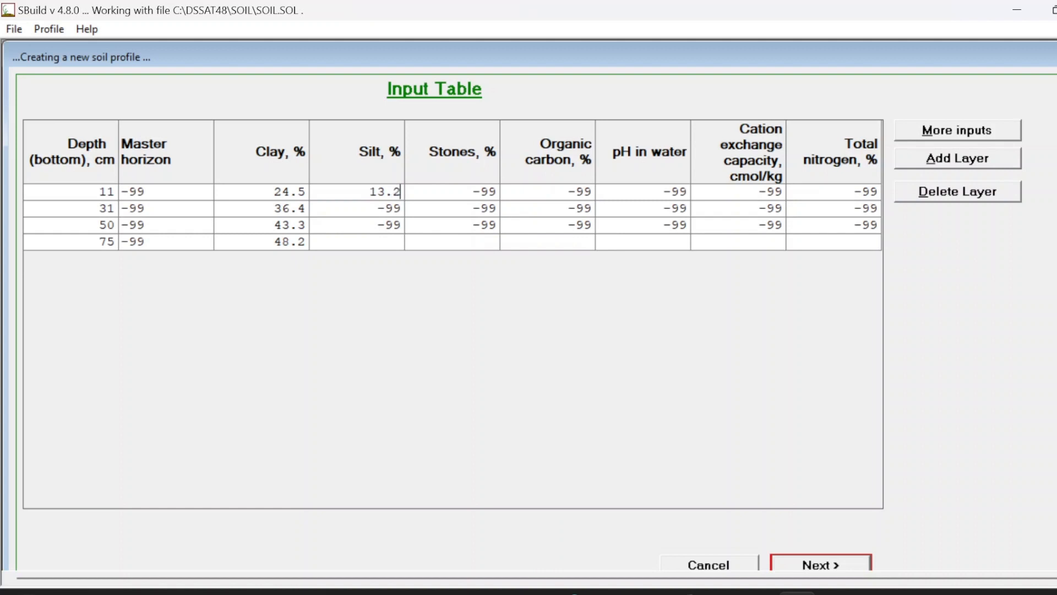
pyautogui.press('Return')
pyautogui.write('18.4')
pyautogui.press('Return')
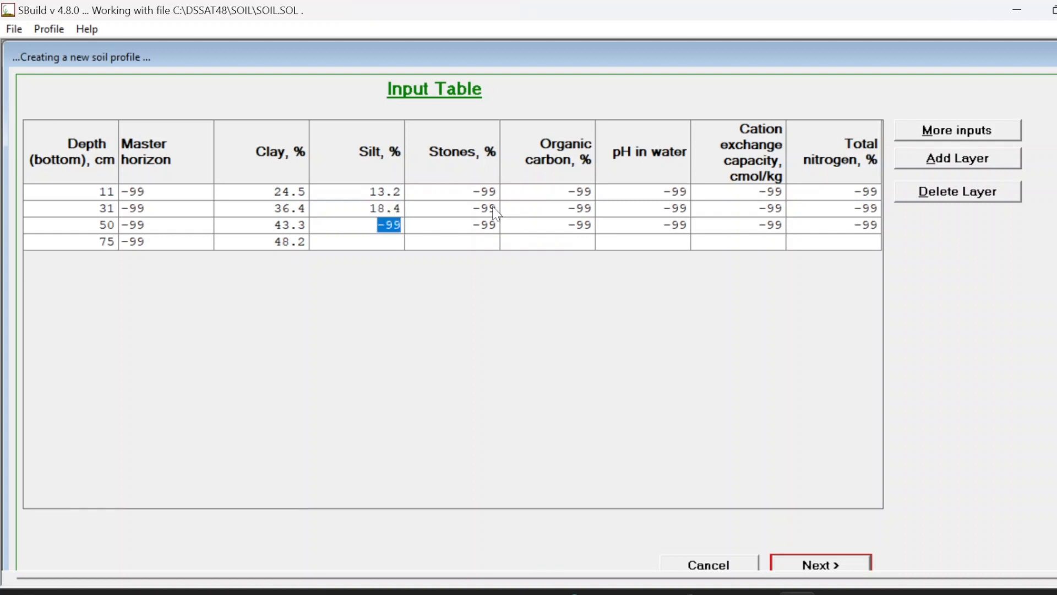
pyautogui.write('11.1')
pyautogui.press('Return')
pyautogui.write('12.9')
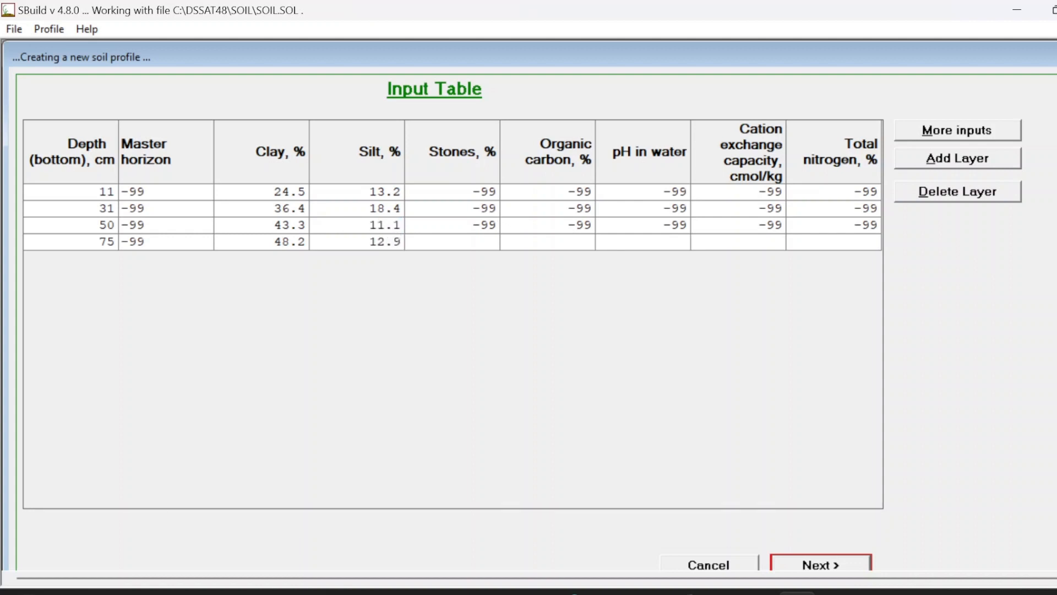
pyautogui.press('BackSpace')
pyautogui.press('BackSpace')
pyautogui.press('BackSpace')
pyautogui.press('BackSpace')
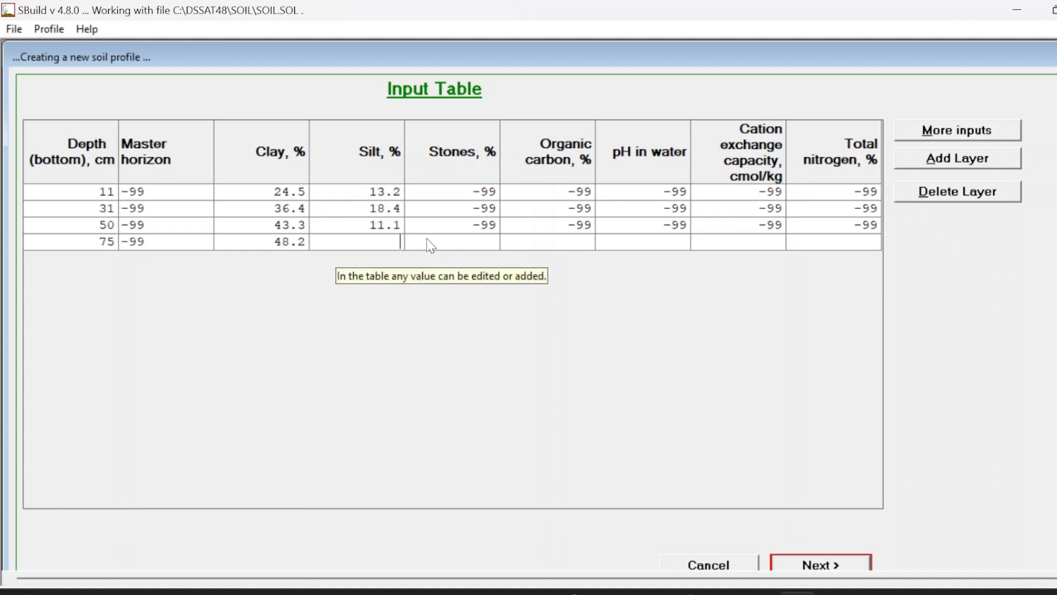
pyautogui.write('12.9')
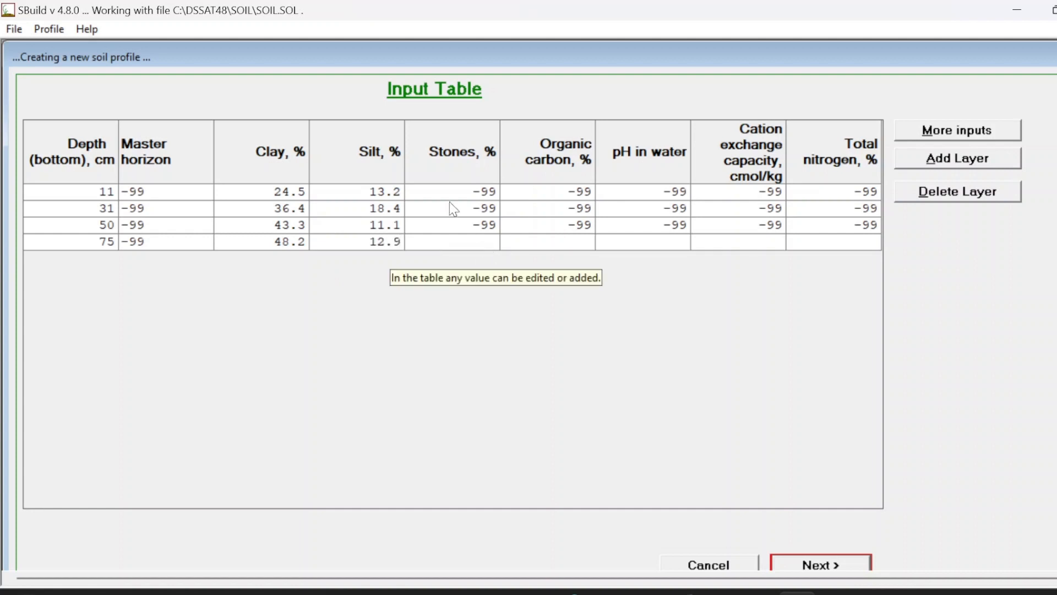
# Step: Set the last layer's stones to -99 and enter organic carbon of 0.97, 0.66, 0.5 and 0.4 %
pyautogui.click(485, 239)
pyautogui.write('-99')
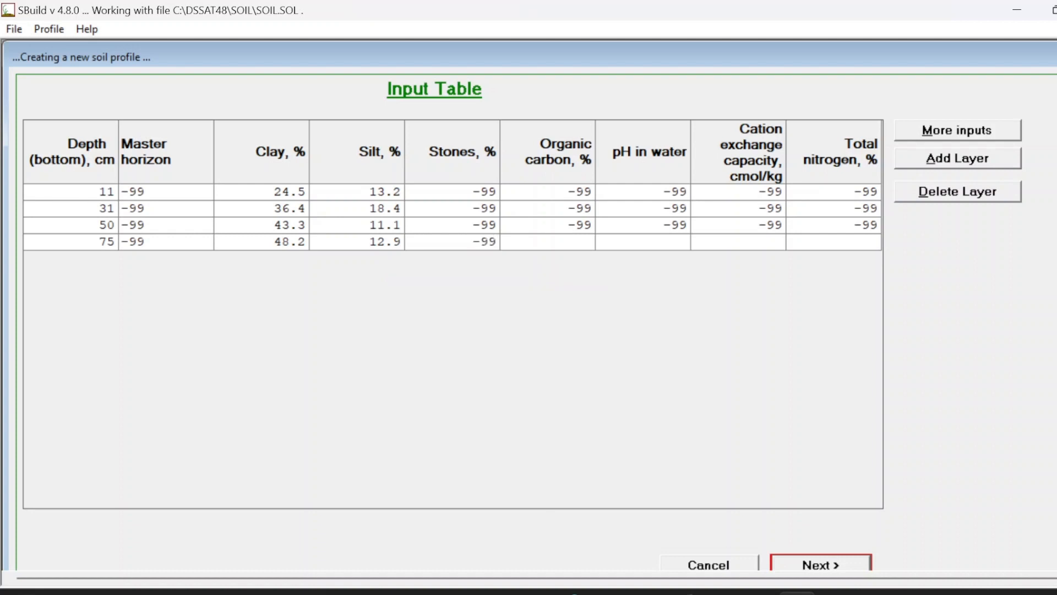
pyautogui.click(576, 193)
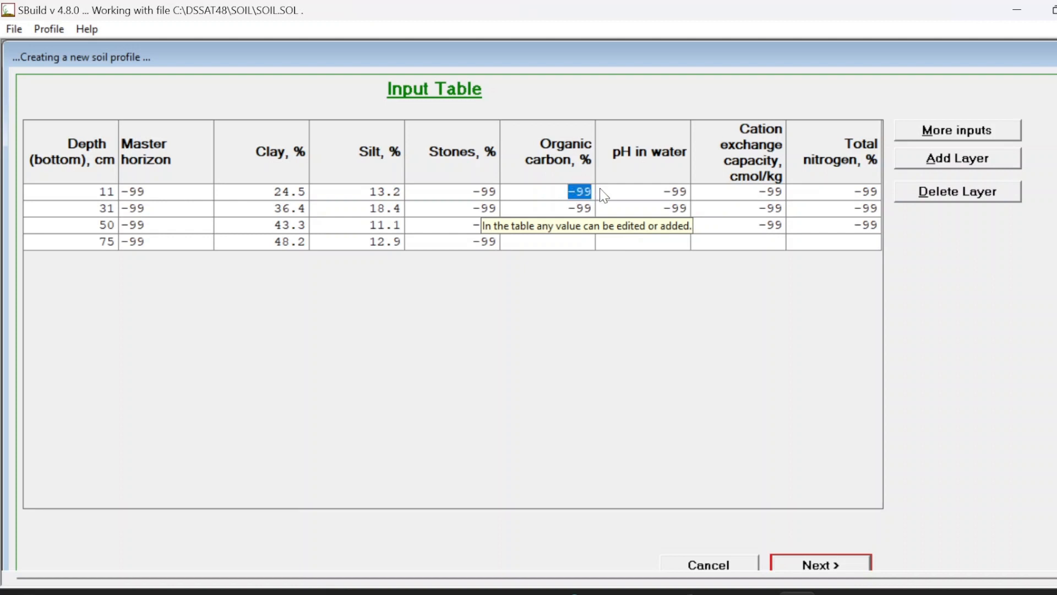
pyautogui.write('0.97')
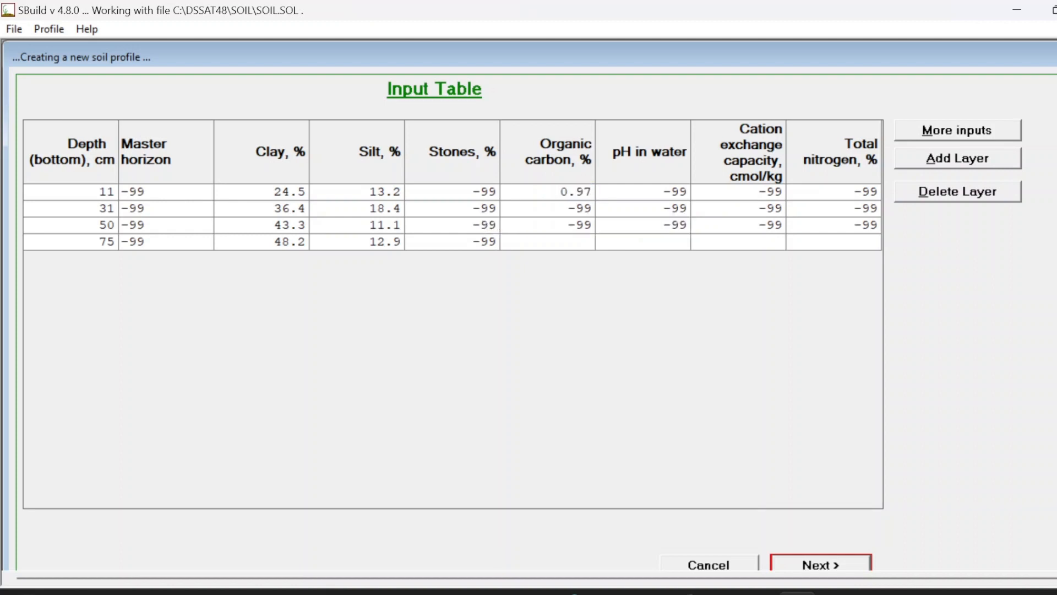
pyautogui.press('Return')
pyautogui.write('0.66')
pyautogui.press('Return')
pyautogui.write('0.5')
pyautogui.press('Return')
pyautogui.write('0.4')
# Step: Enter pH in water values of 6.7, 6.4, 6.4 and 6.4 for the four layers
pyautogui.click(682, 194)
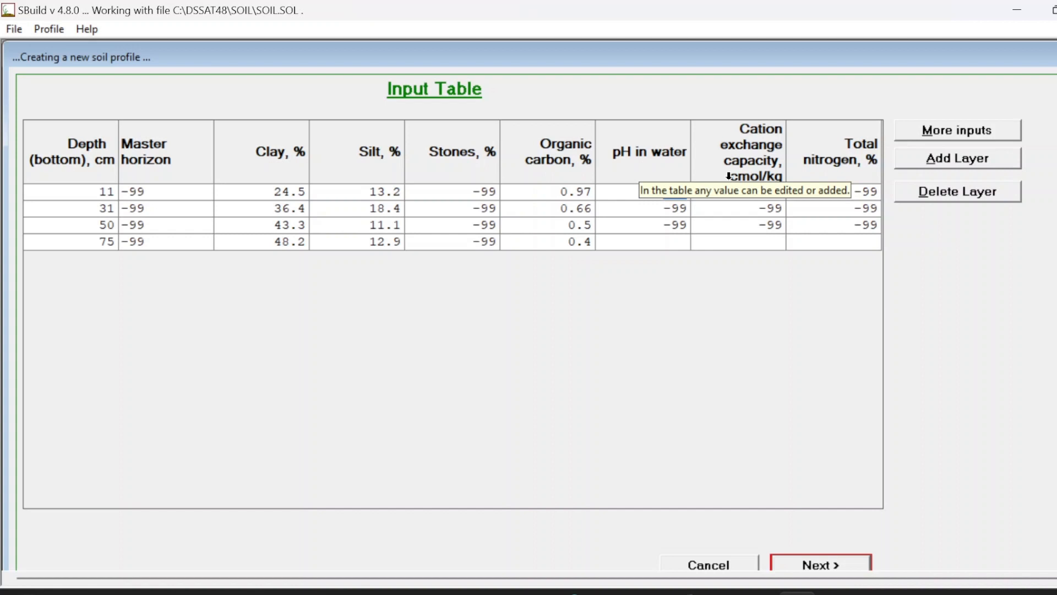
pyautogui.write('6.7')
pyautogui.press('Return')
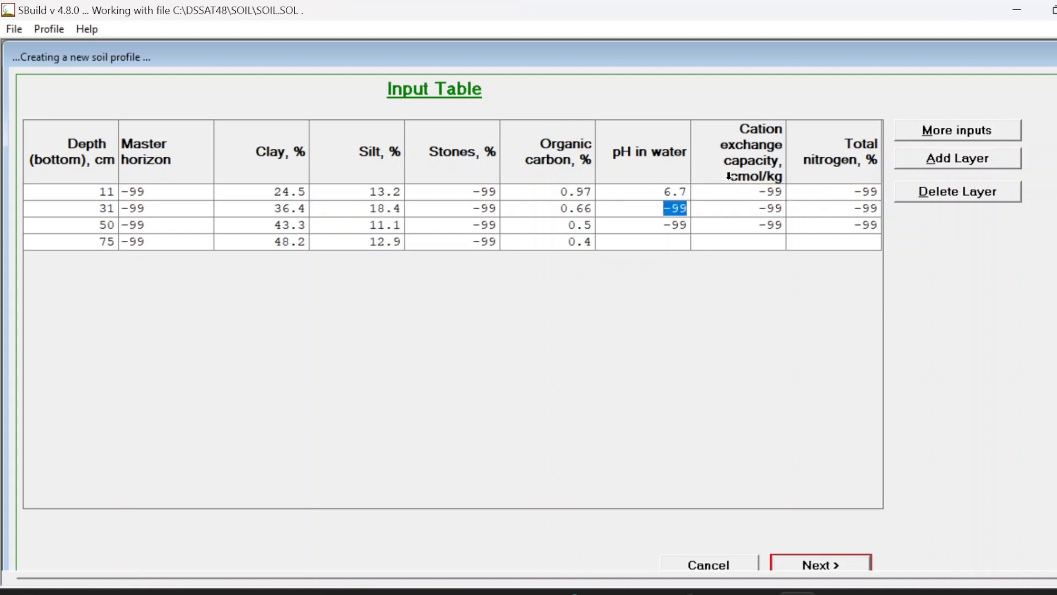
pyautogui.write('6.4')
pyautogui.press('Return')
pyautogui.write('6.4')
pyautogui.press('Return')
pyautogui.write('6.4')
# Step: Enter cation exchange capacities of 18.5, 19.3, 24.5 and 31.3 cmol/kg for the four layers
pyautogui.click(759, 191)
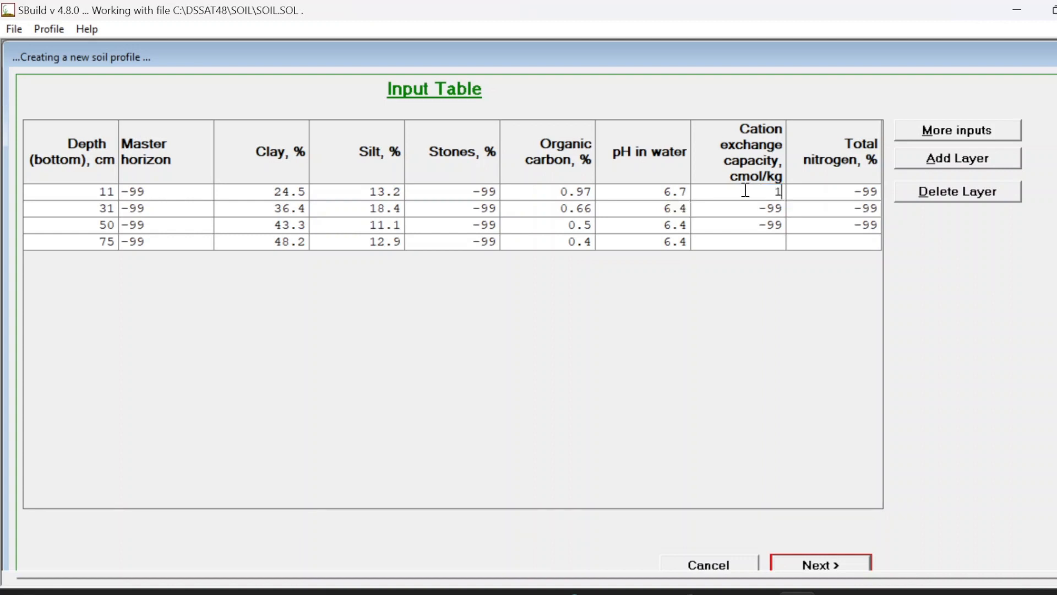
pyautogui.write('18.5')
pyautogui.press('Return')
pyautogui.write('19.3')
pyautogui.press('Return')
pyautogui.write('24.5')
pyautogui.press('Return')
pyautogui.write('31.3')
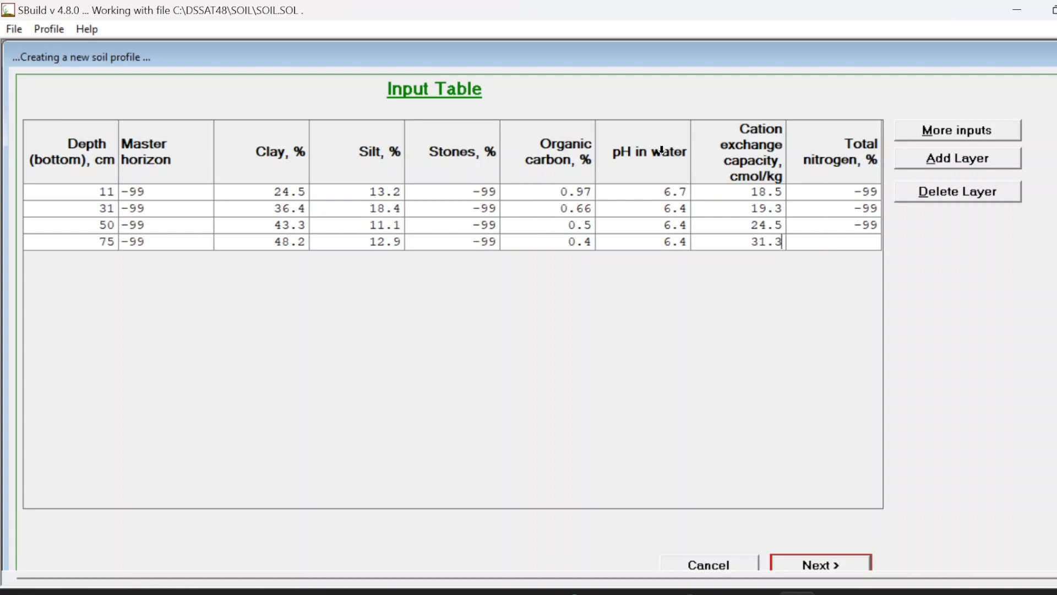
# Step: Set the last layer's total nitrogen to -99
pyautogui.click(869, 196)
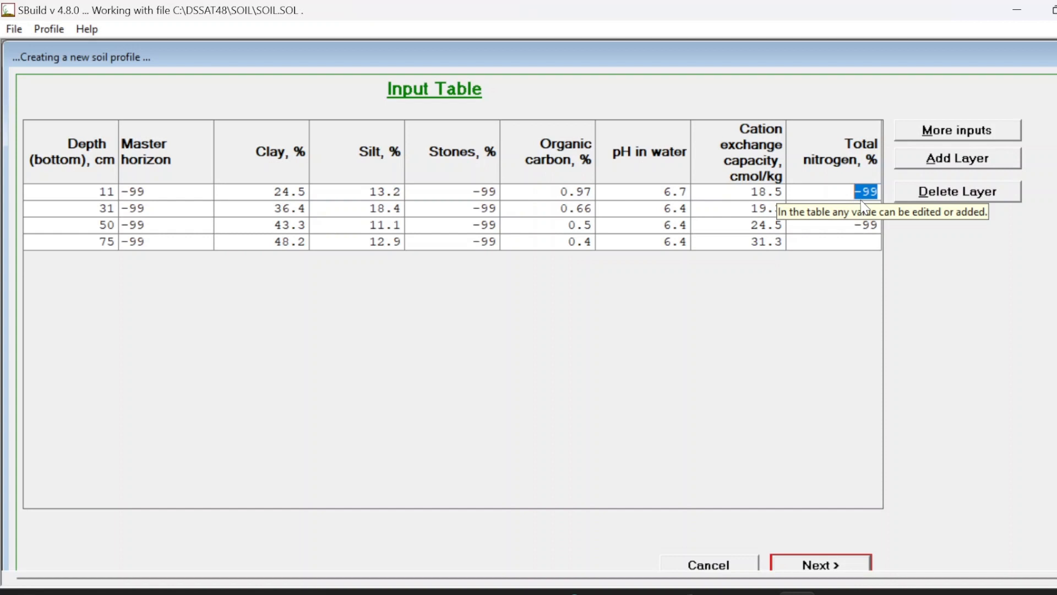
pyautogui.click(862, 243)
pyautogui.write('-99')
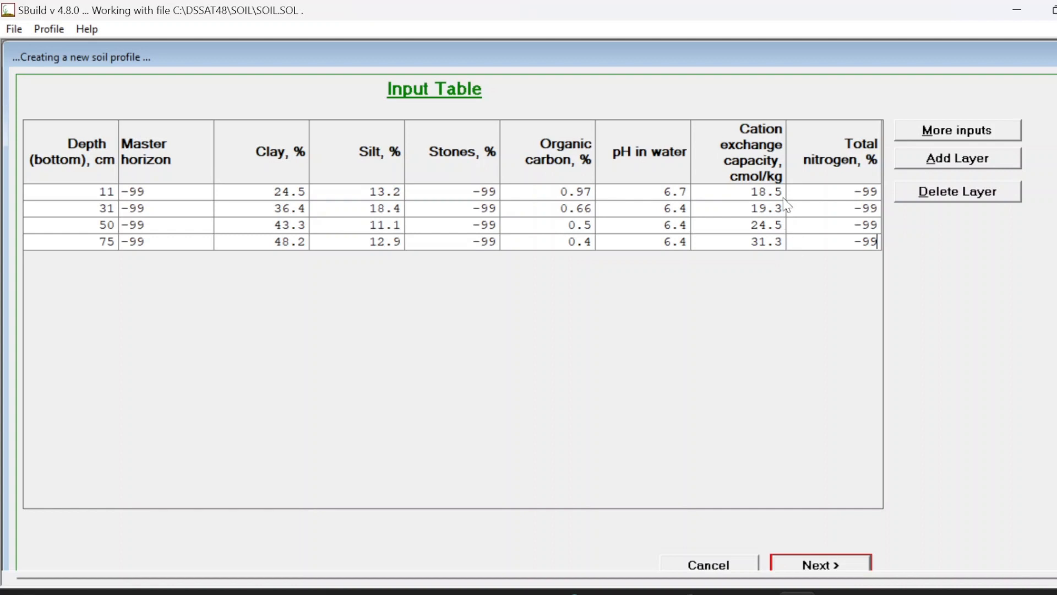
# Step: Open the additional inputs table and enter calcium exchangeable values of 11.3, 12.4, 14.3 and 17.3 cmol/kg
pyautogui.click(958, 136)
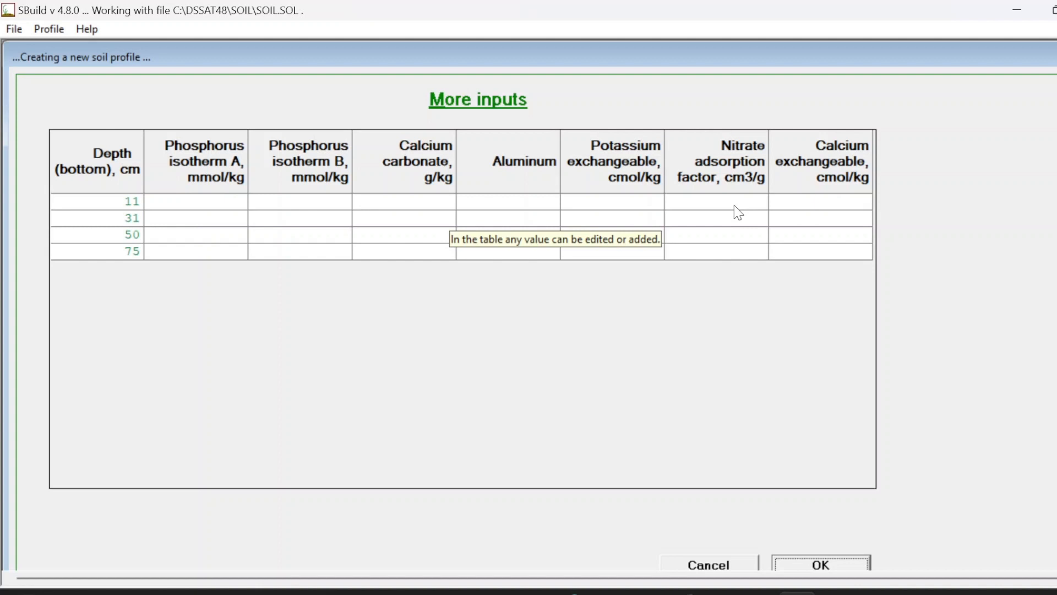
pyautogui.click(824, 204)
pyautogui.write('11.3')
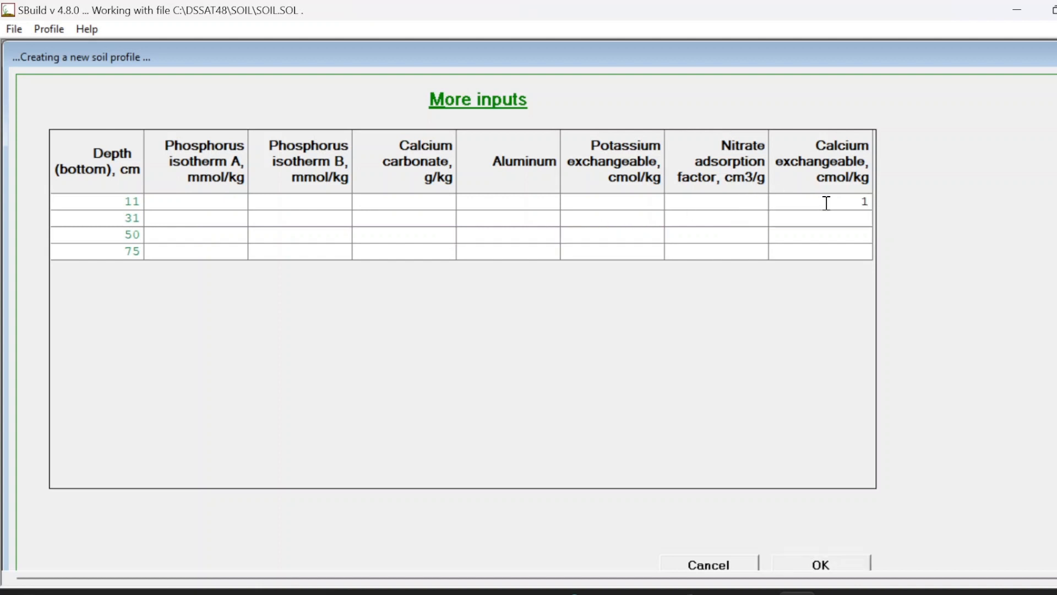
pyautogui.press('Return')
pyautogui.write('12.4')
pyautogui.press('Return')
pyautogui.write('14.3')
pyautogui.press('Return')
pyautogui.write('17.3')
# Step: Enter potassium exchangeable values of 0.3, 0.4, 0.5 and 0.3 cmol/kg and accept the additional inputs
pyautogui.click(656, 201)
pyautogui.write('0')
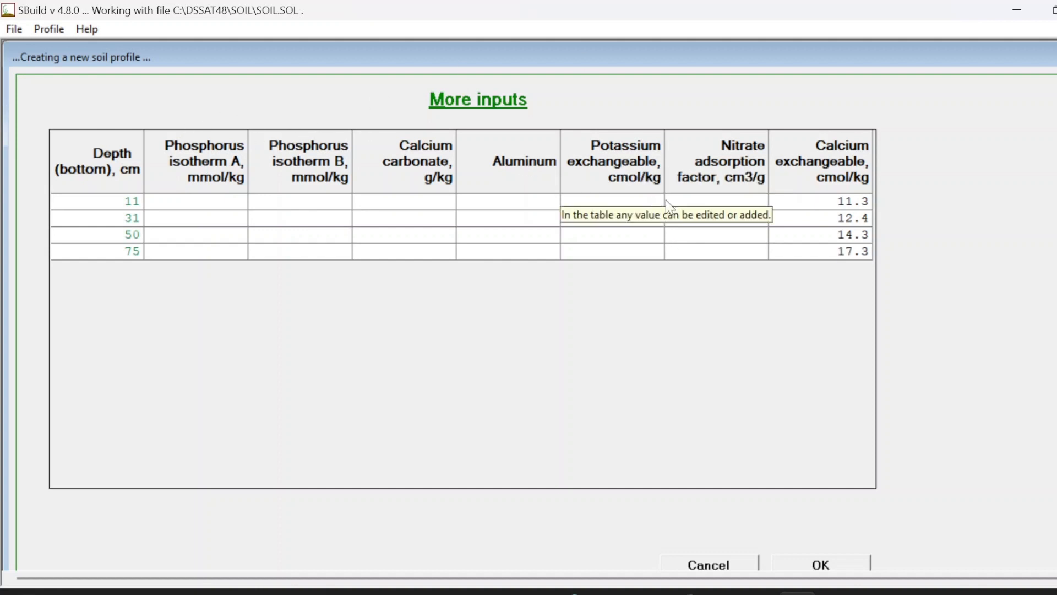
pyautogui.write('.3')
pyautogui.press('Return')
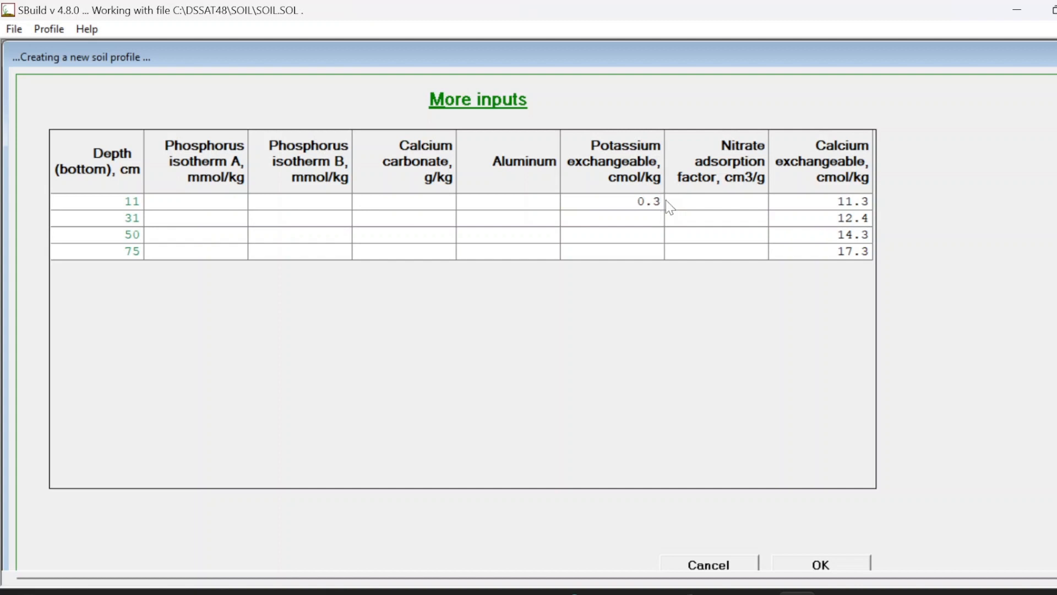
pyautogui.write('0.4')
pyautogui.press('Return')
pyautogui.write('0.5')
pyautogui.press('Return')
pyautogui.write('0.3')
pyautogui.click(791, 562)
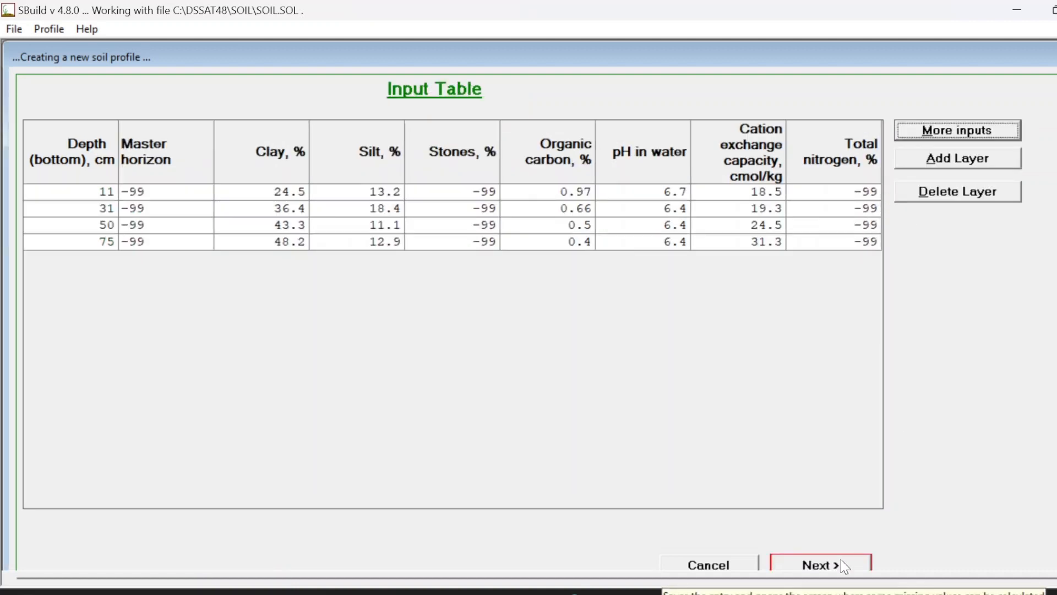
# Step: Proceed to the soil parameters, calculate the missing values, and finish the profile
pyautogui.click(846, 566)
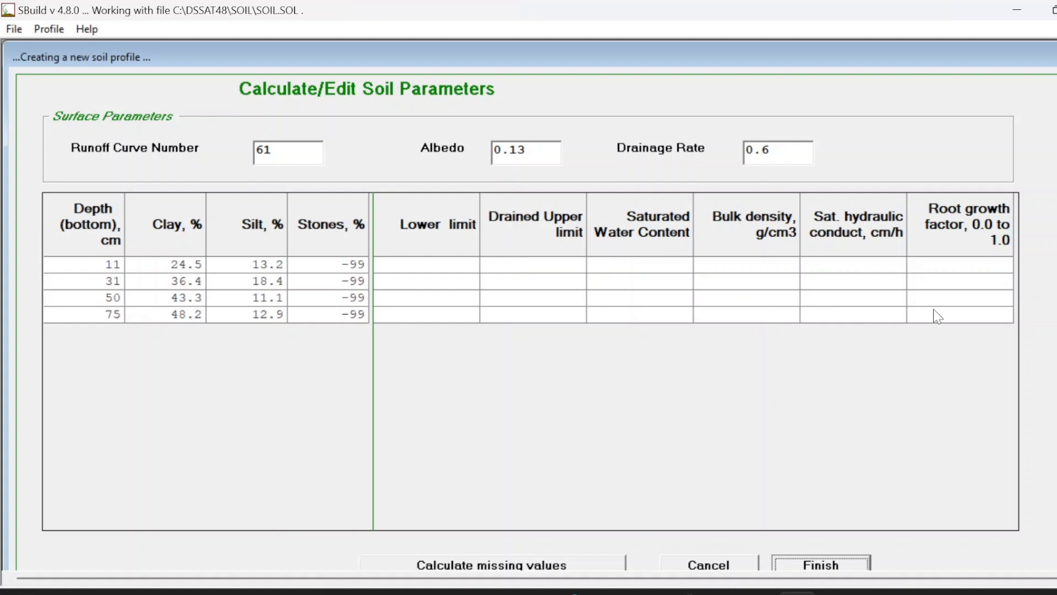
pyautogui.click(525, 567)
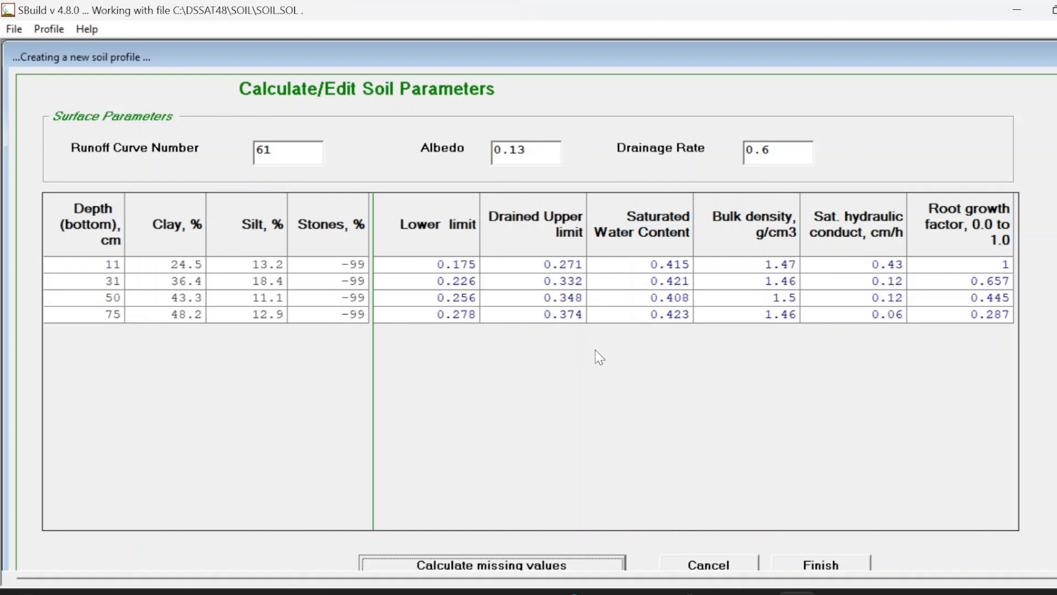
pyautogui.click(845, 572)
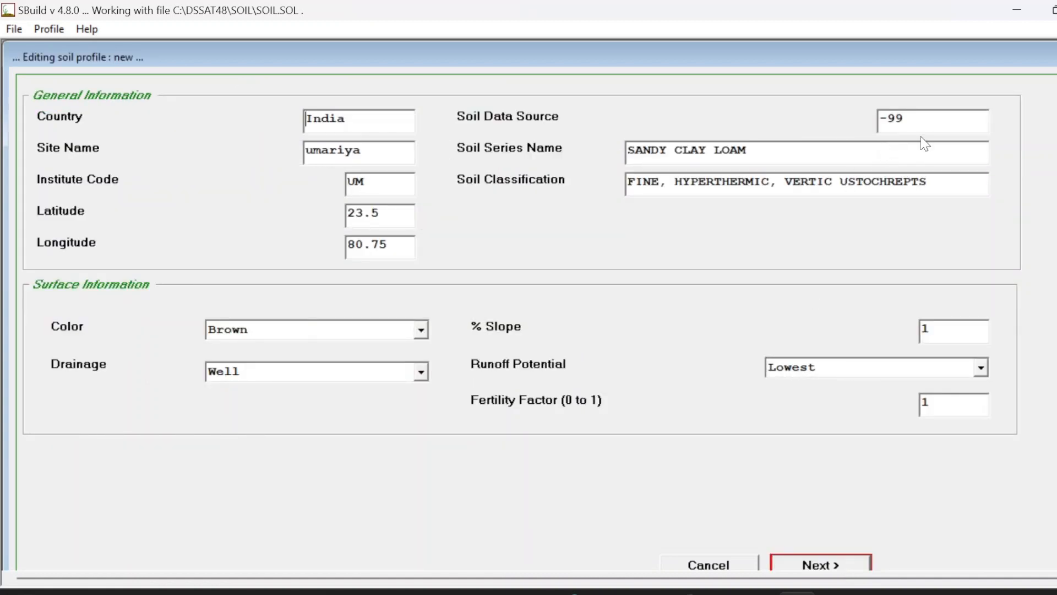
# Step: Save the profile under the name UMVA030003, checking the naming convention in the PDF
pyautogui.click(61, 31)
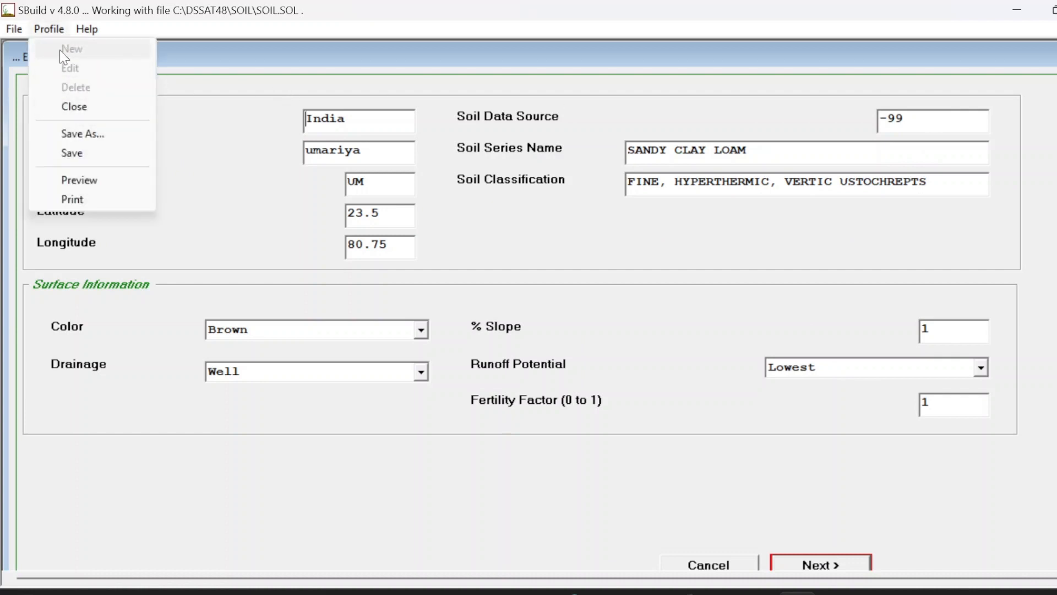
pyautogui.click(104, 157)
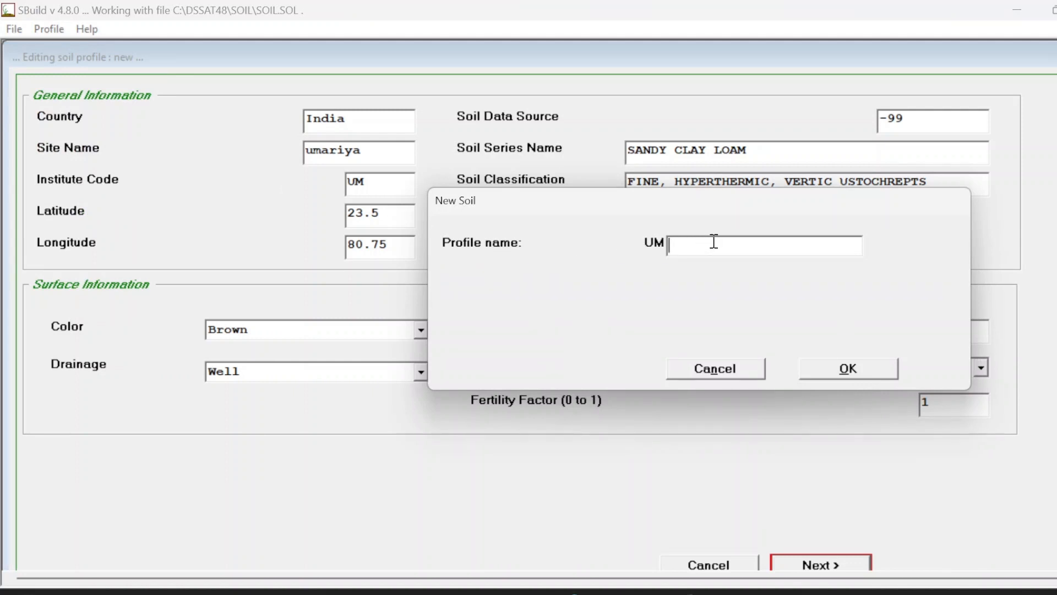
pyautogui.moveTo(656, 249)
pyautogui.write('v')
pyautogui.press('BackSpace')
pyautogui.write('VA')
pyautogui.moveTo(489, 592)
pyautogui.click(456, 425)
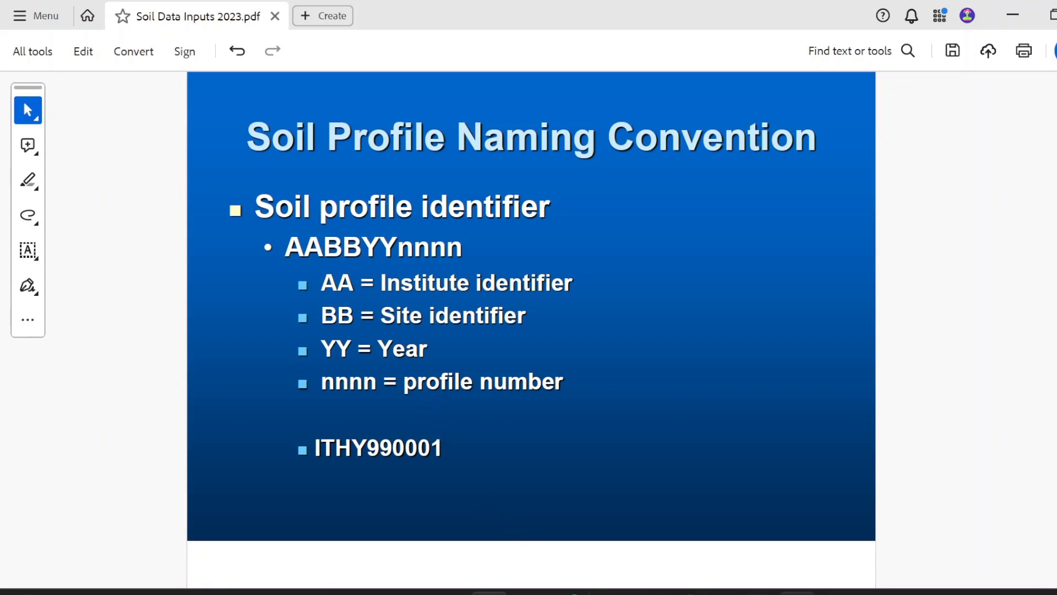
pyautogui.click(798, 593)
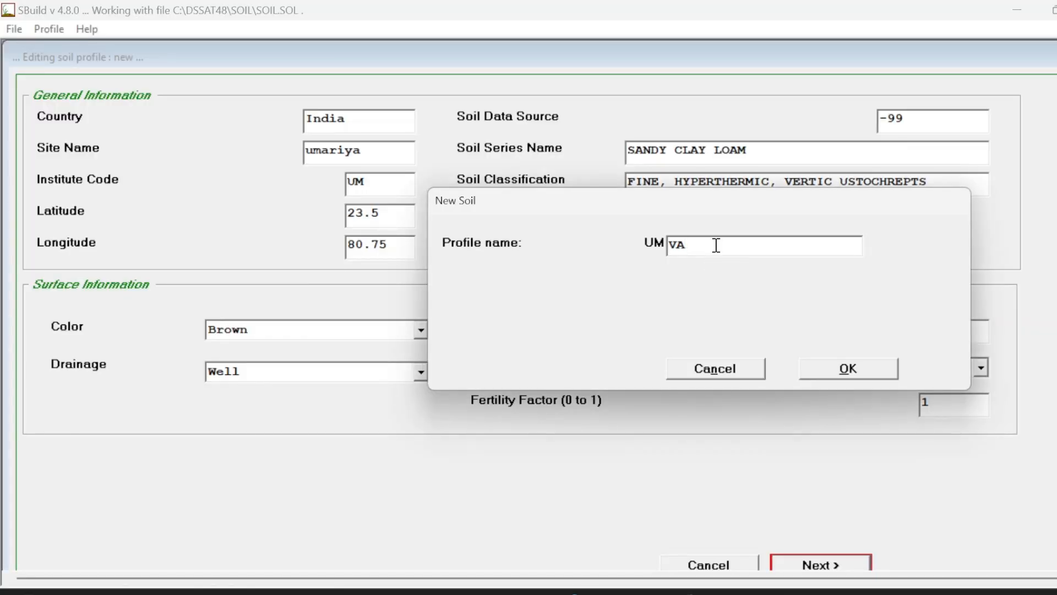
pyautogui.write('03')
pyautogui.write('0003')
pyautogui.click(839, 368)
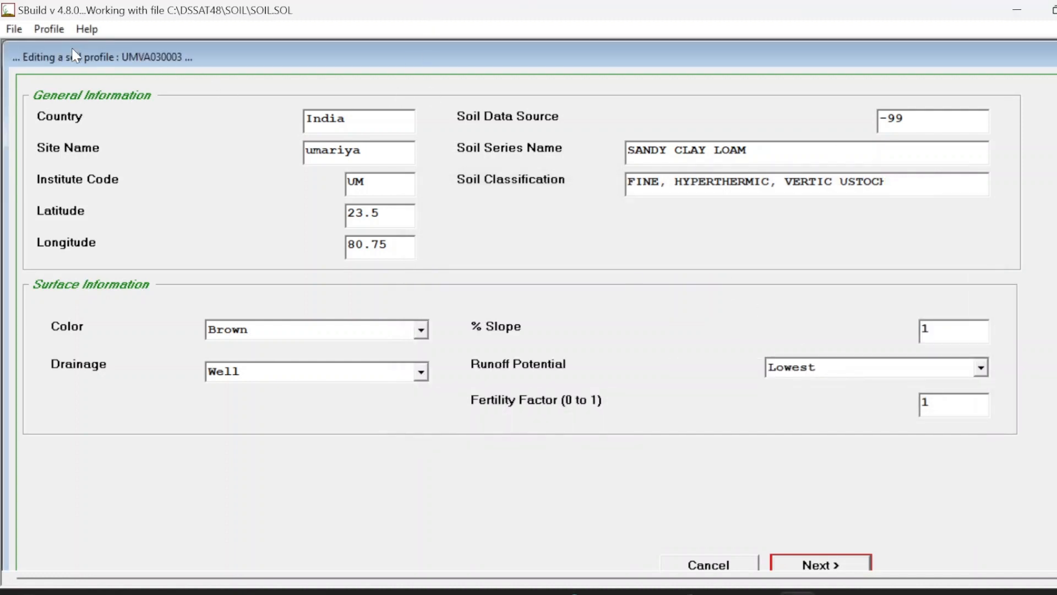
# Step: Close the profile, confirming the prompt, and save the soil file
pyautogui.click(312, 117)
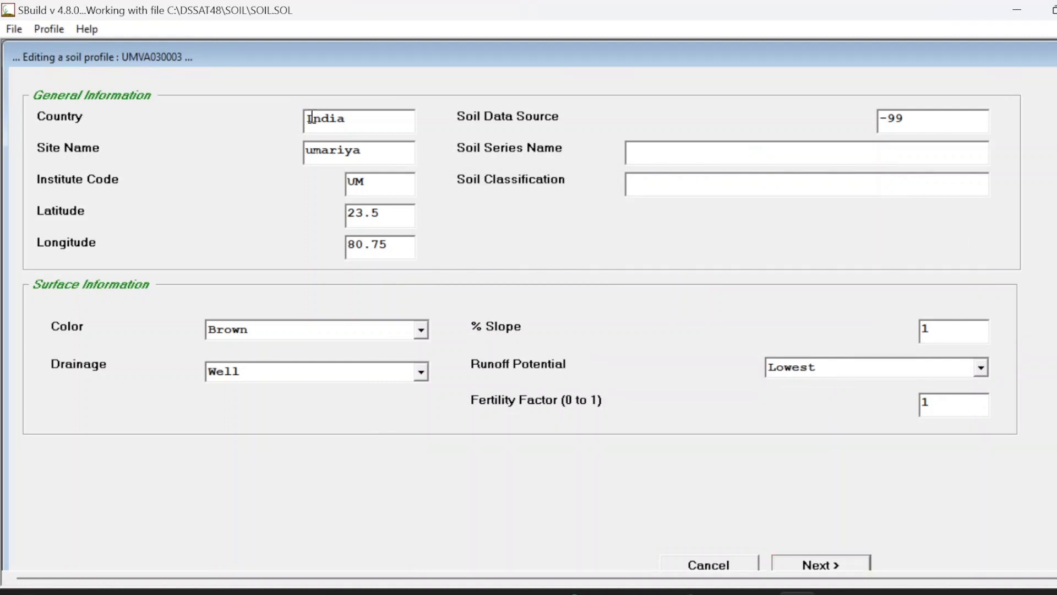
pyautogui.click(48, 31)
pyautogui.click(79, 108)
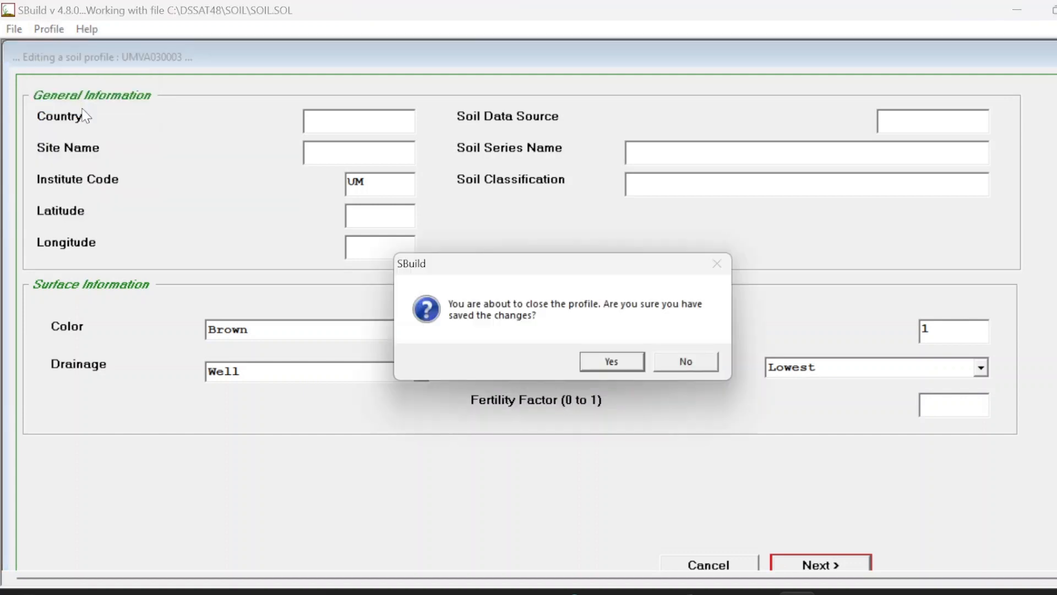
pyautogui.click(606, 365)
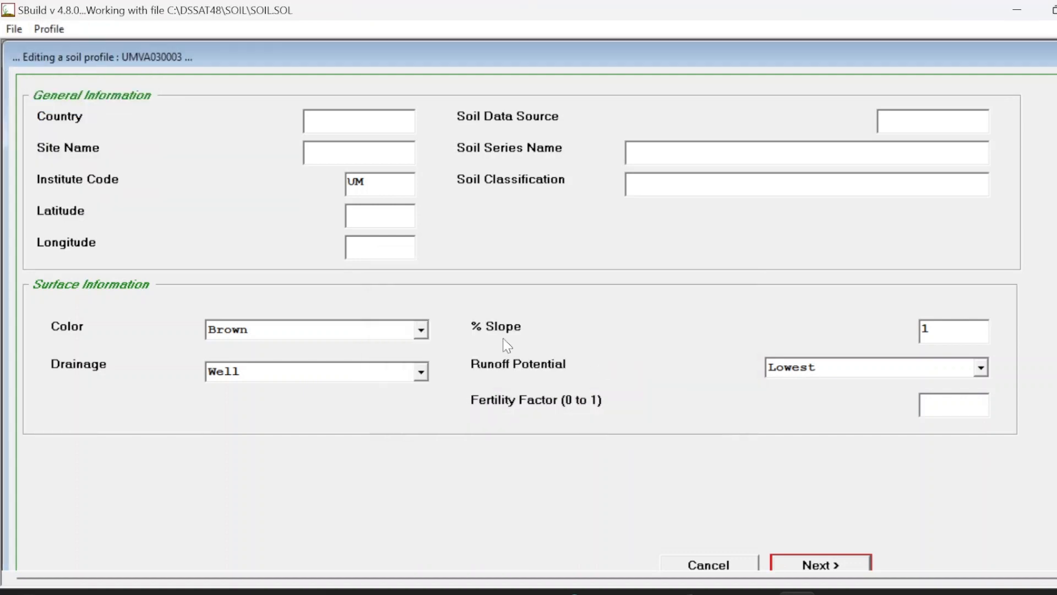
pyautogui.click(16, 31)
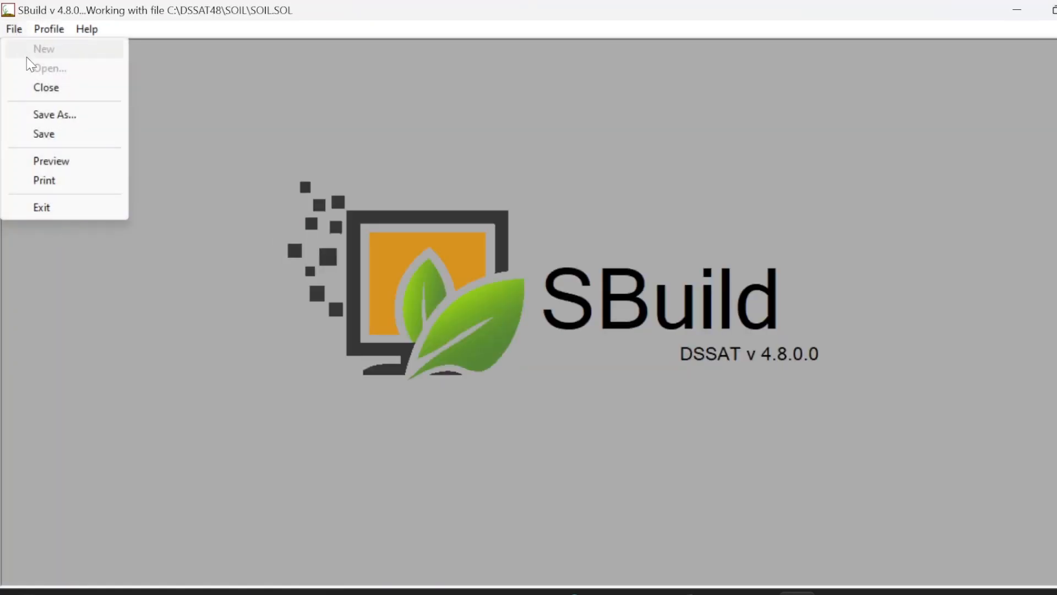
pyautogui.click(59, 133)
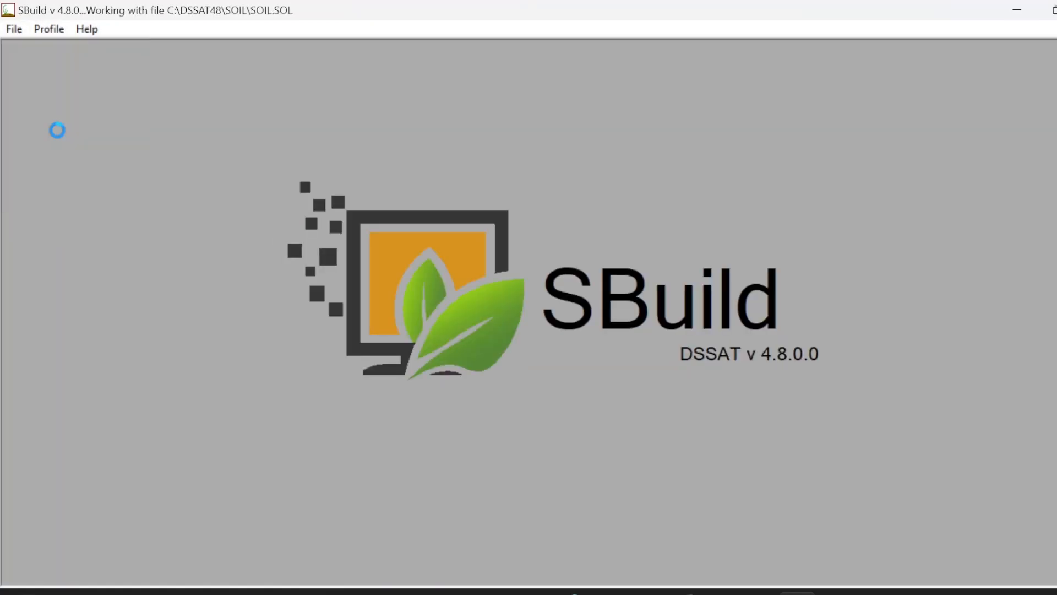
# Step: Close the soil file and exit SBuild
pyautogui.click(15, 30)
pyautogui.click(46, 94)
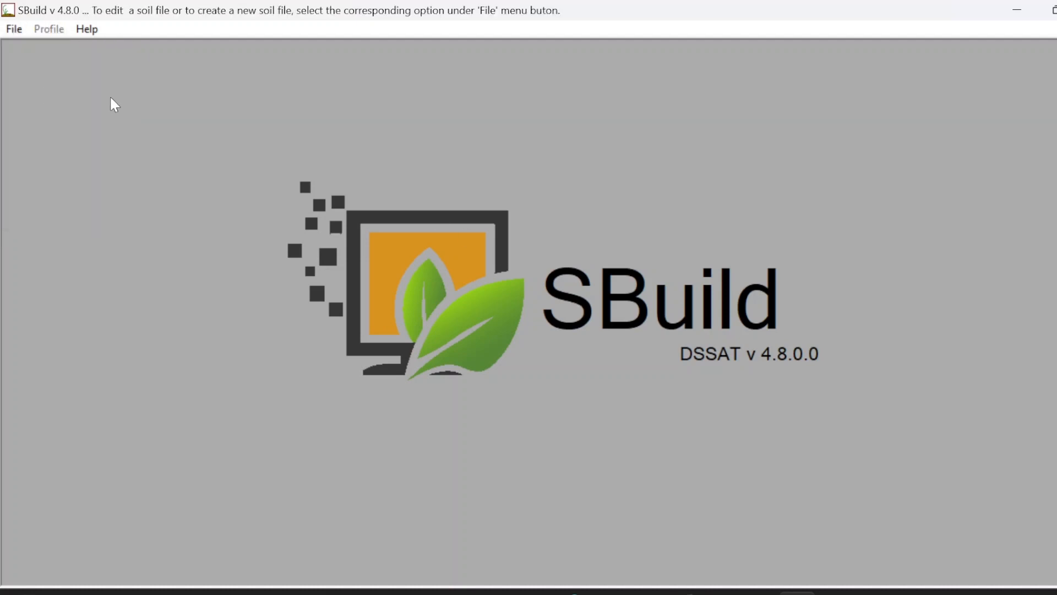
pyautogui.click(13, 30)
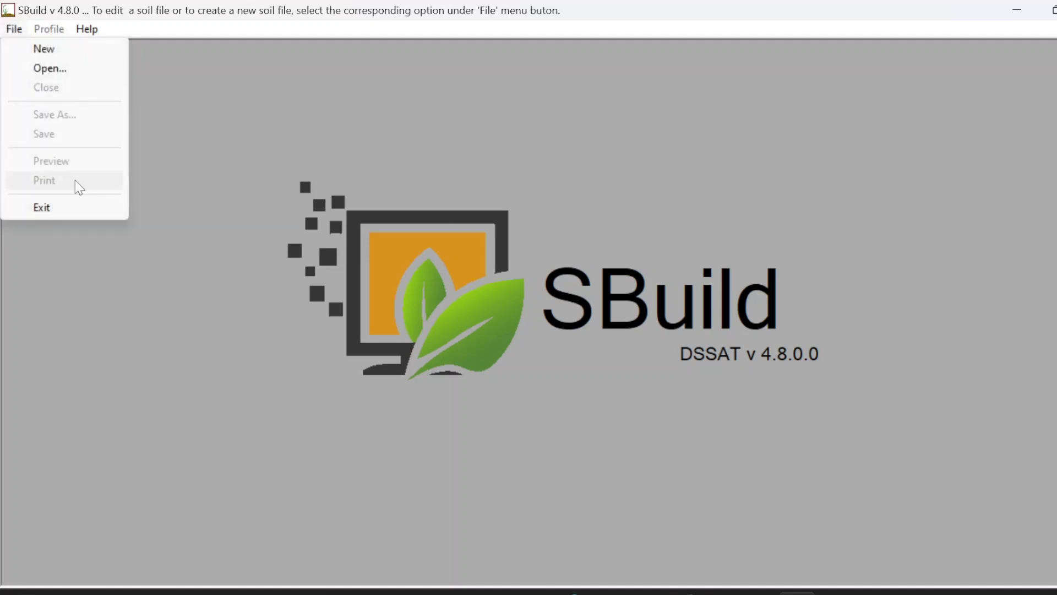
pyautogui.click(77, 212)
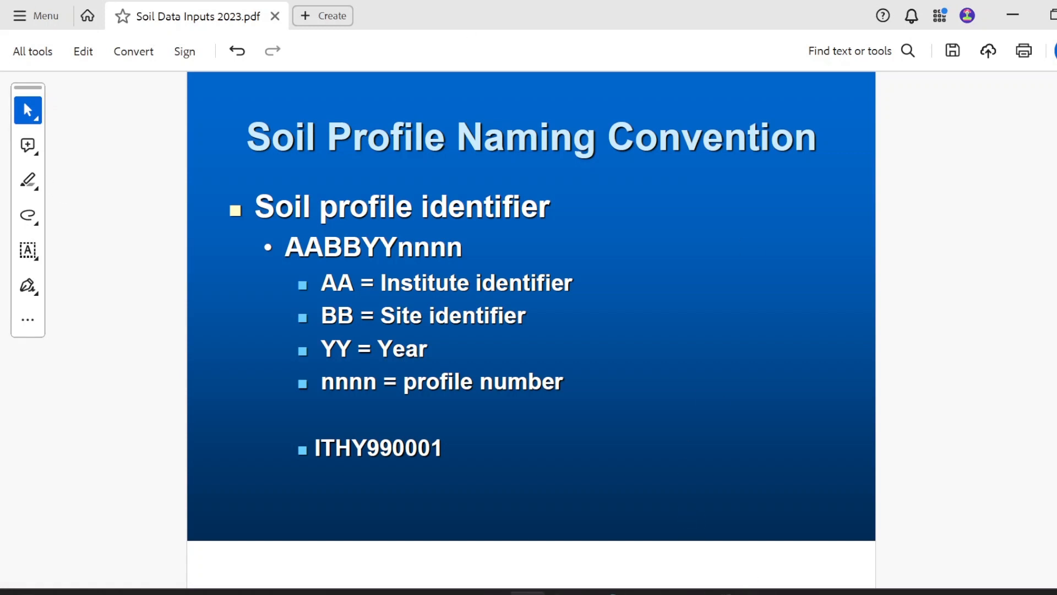
# Step: Open the SOIL.SOL file in a text editor, closing the other tab, and scroll through it
pyautogui.click(489, 593)
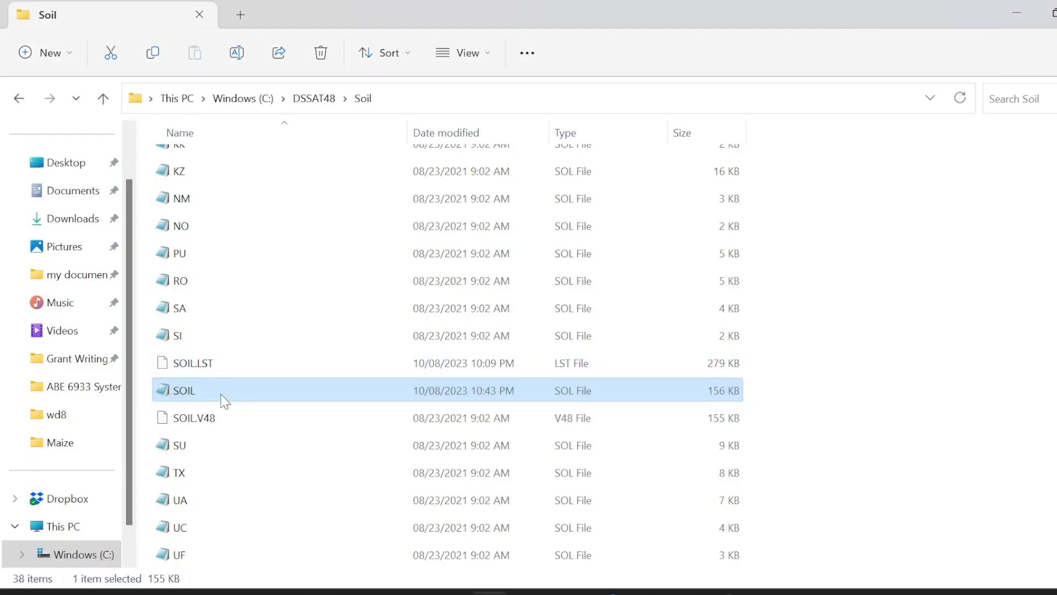
pyautogui.doubleClick(224, 401)
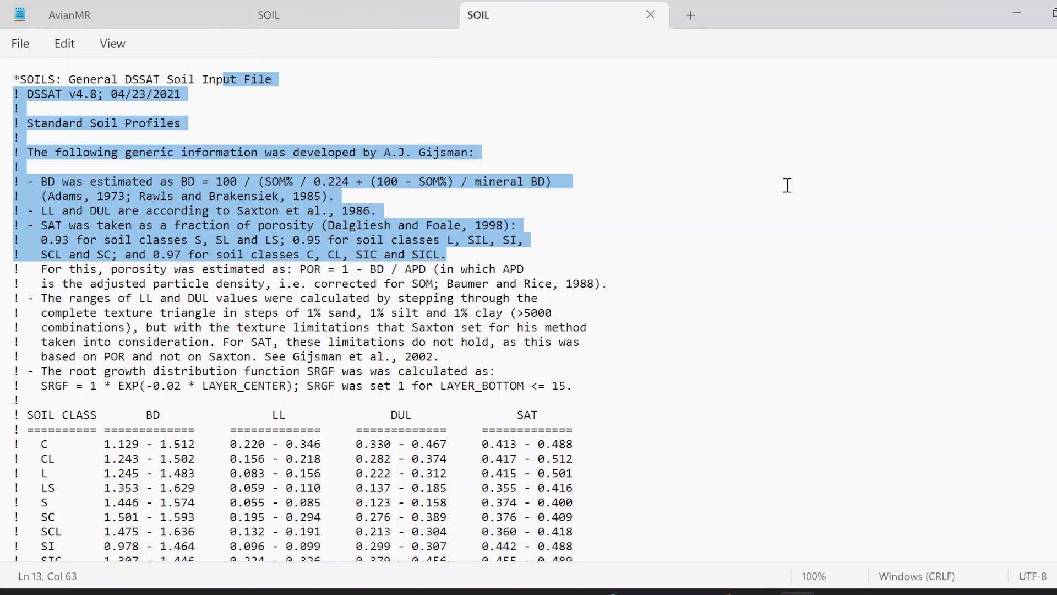
pyautogui.scroll(-3, 767, 158)
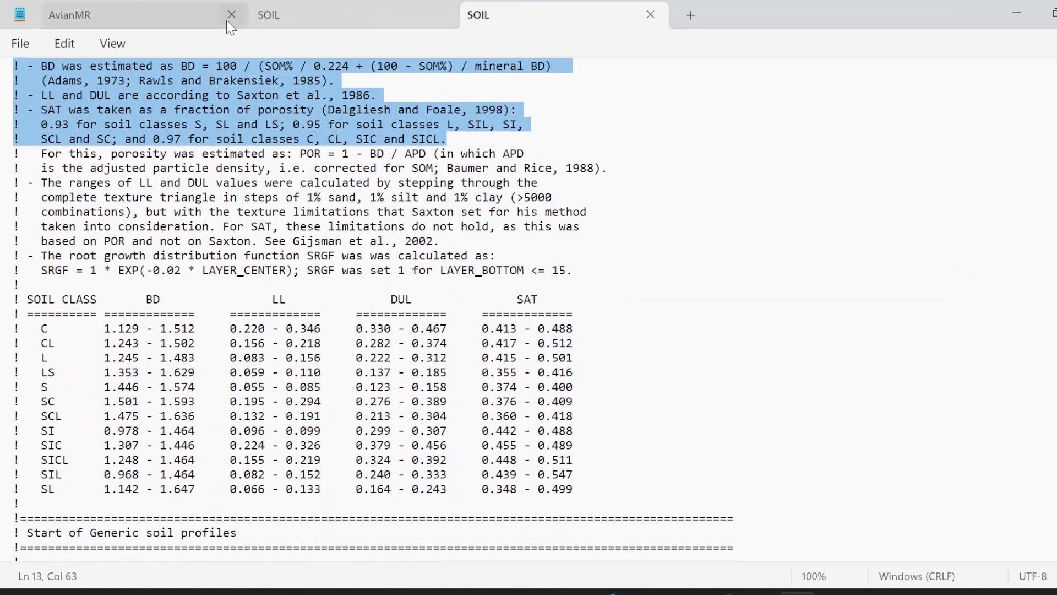
pyautogui.click(231, 15)
pyautogui.click(232, 15)
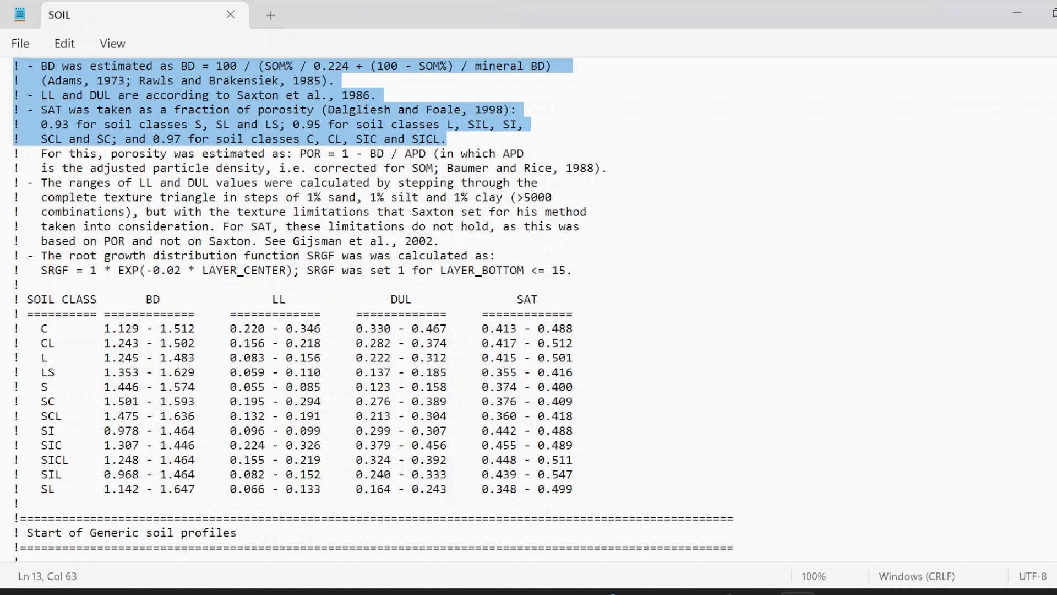
pyautogui.scroll(-15, 529, 309)
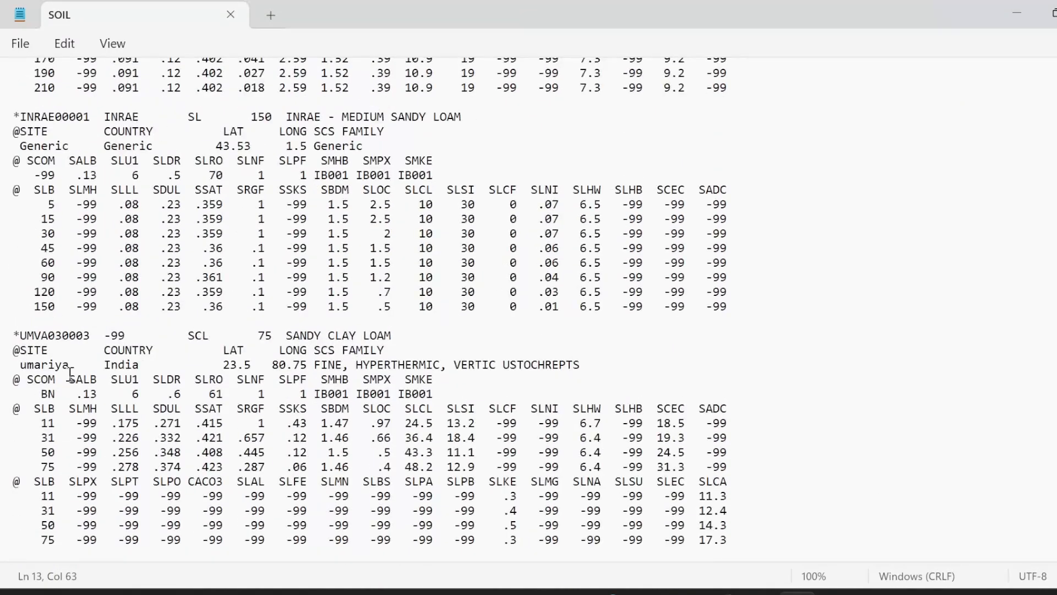
# Step: Examine the UMVA030003 profile entry, highlighting its identifier parts, header lines and layer data
pyautogui.moveTo(20, 335); pyautogui.dragTo(82, 337)
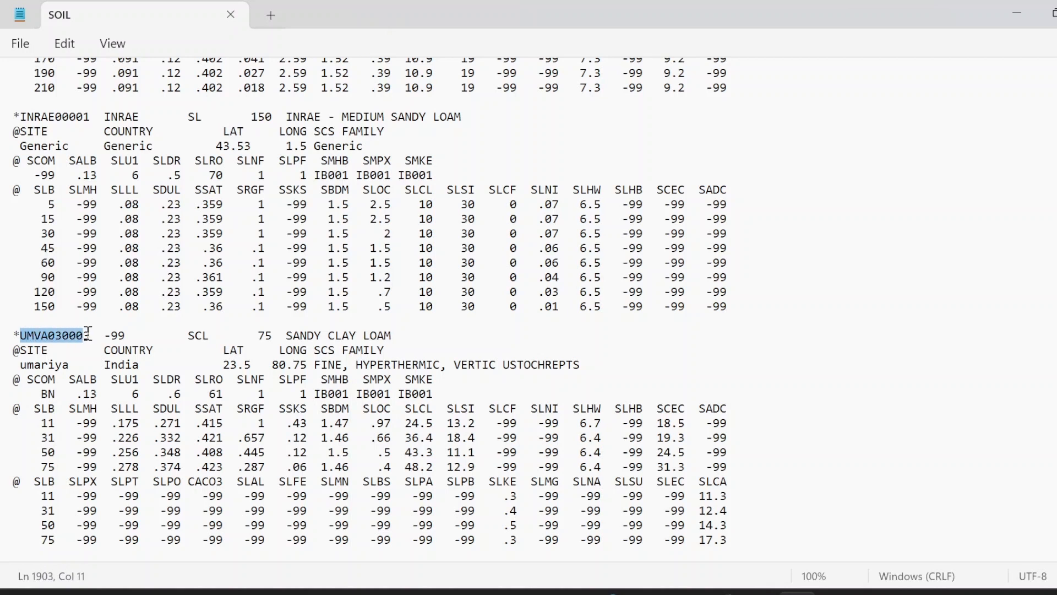
pyautogui.click(59, 336)
pyautogui.moveTo(59, 336); pyautogui.dragTo(27, 337)
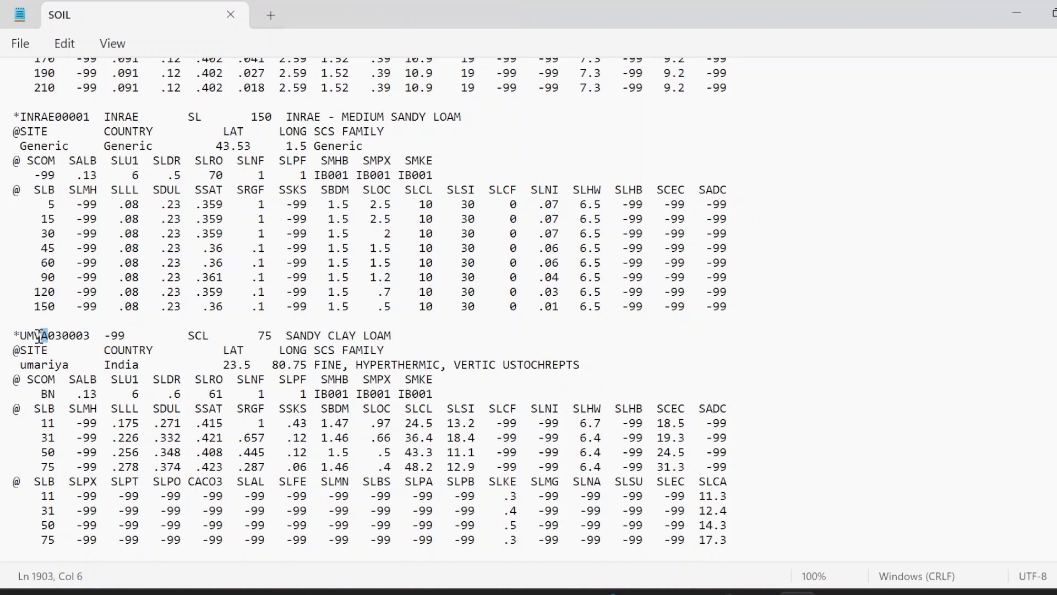
pyautogui.click(530, 593)
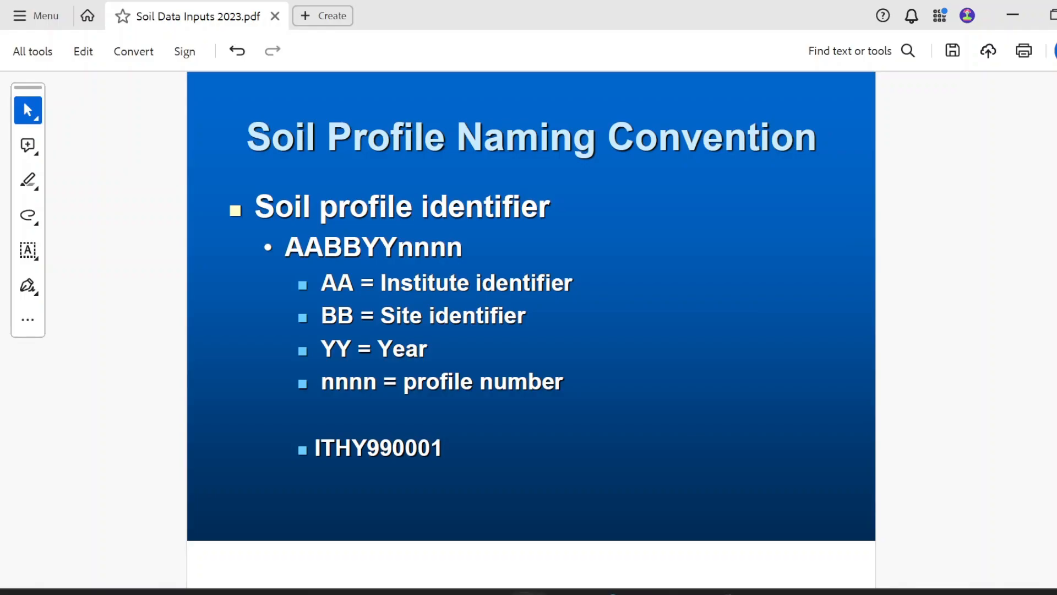
pyautogui.click(530, 593)
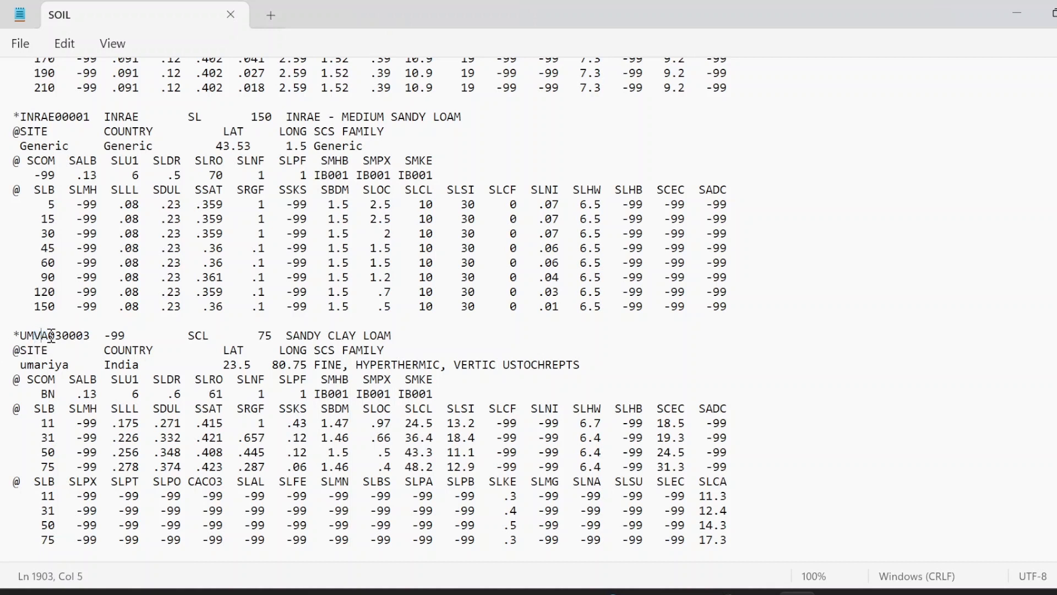
pyautogui.moveTo(49, 335)
pyautogui.mouseDown()
pyautogui.moveTo(89, 335)
pyautogui.moveTo(67, 334)
pyautogui.mouseUp()
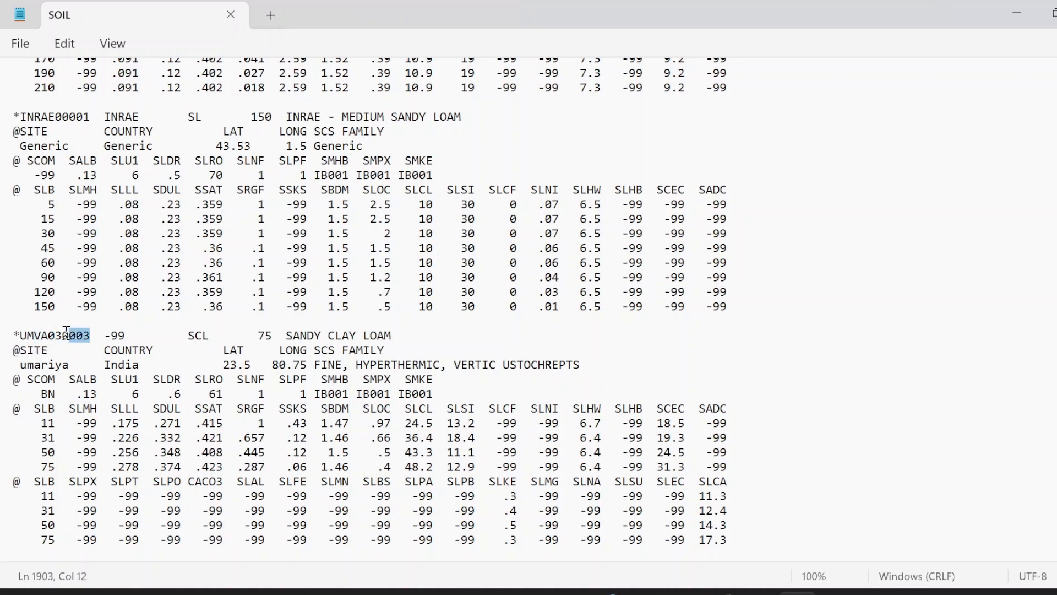
pyautogui.moveTo(290, 337); pyautogui.dragTo(2, 331)
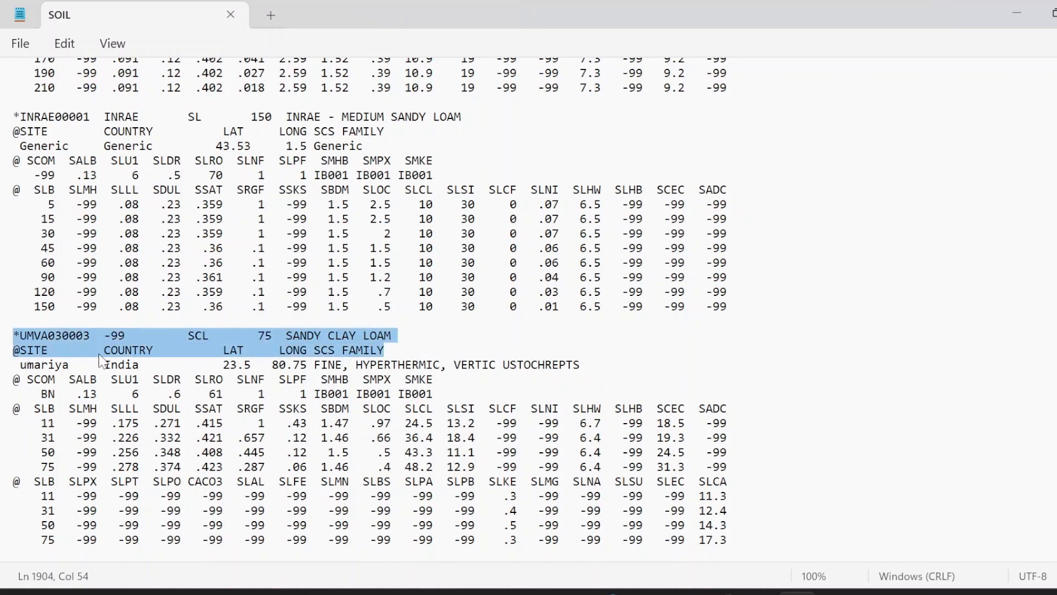
pyautogui.moveTo(36, 408); pyautogui.dragTo(739, 540)
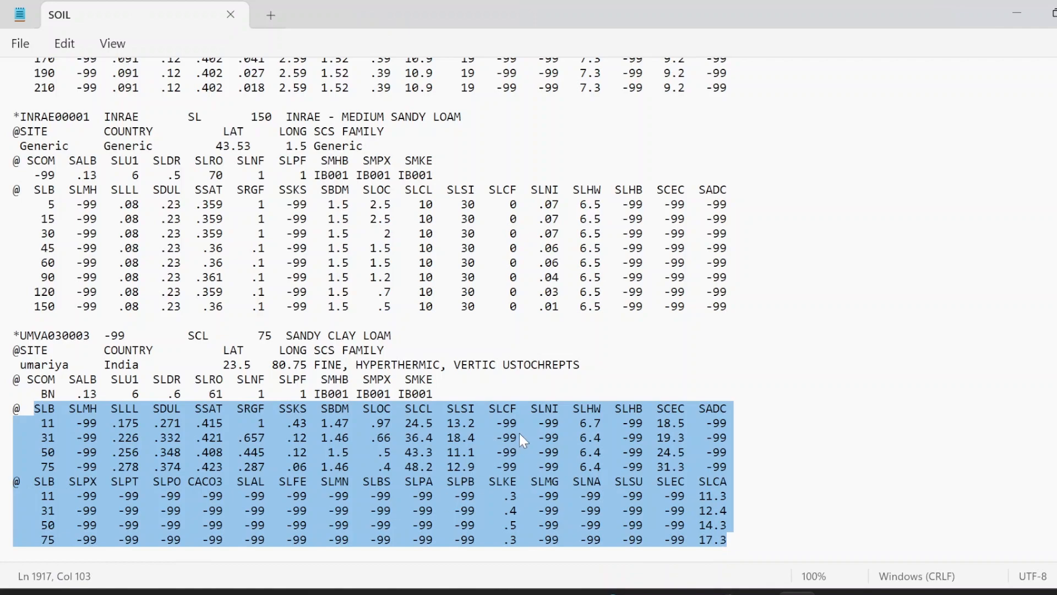
# Step: Switch to the Soil Data Inputs PDF and scroll to the Kalamazoo Loam metadata slide
pyautogui.click(527, 593)
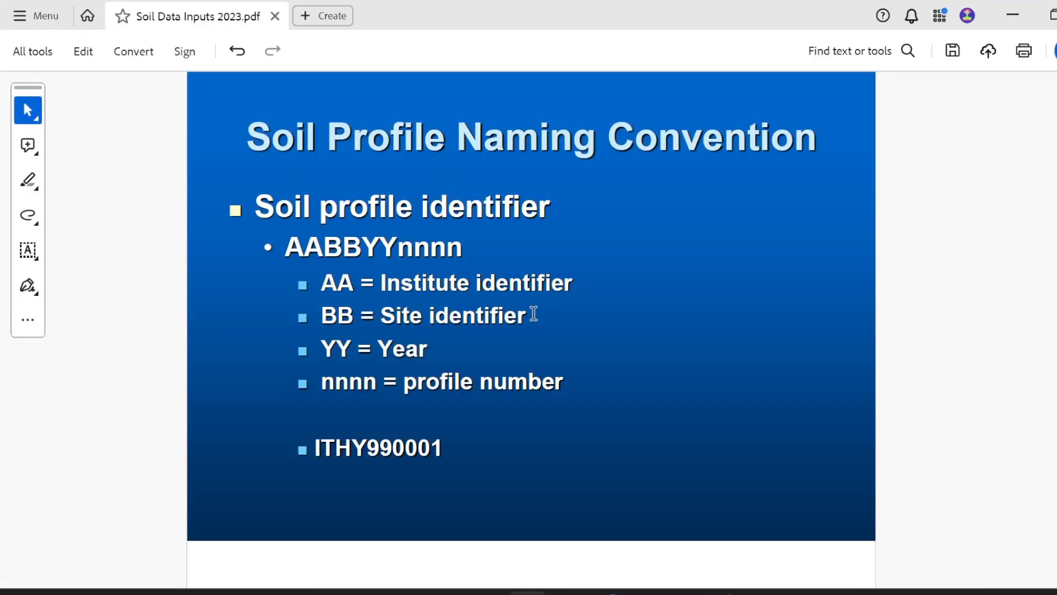
pyautogui.scroll(-1, 536, 311)
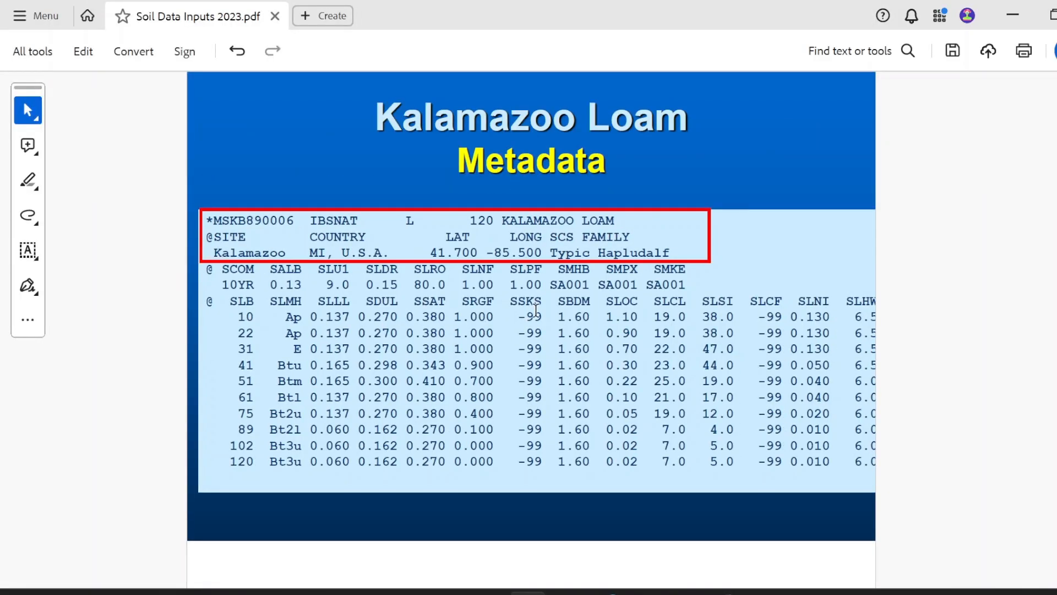
# Step: Scroll through the Kalamazoo Loam metadata and surface properties slides in the PDF
pyautogui.scroll(-1, 536, 311)
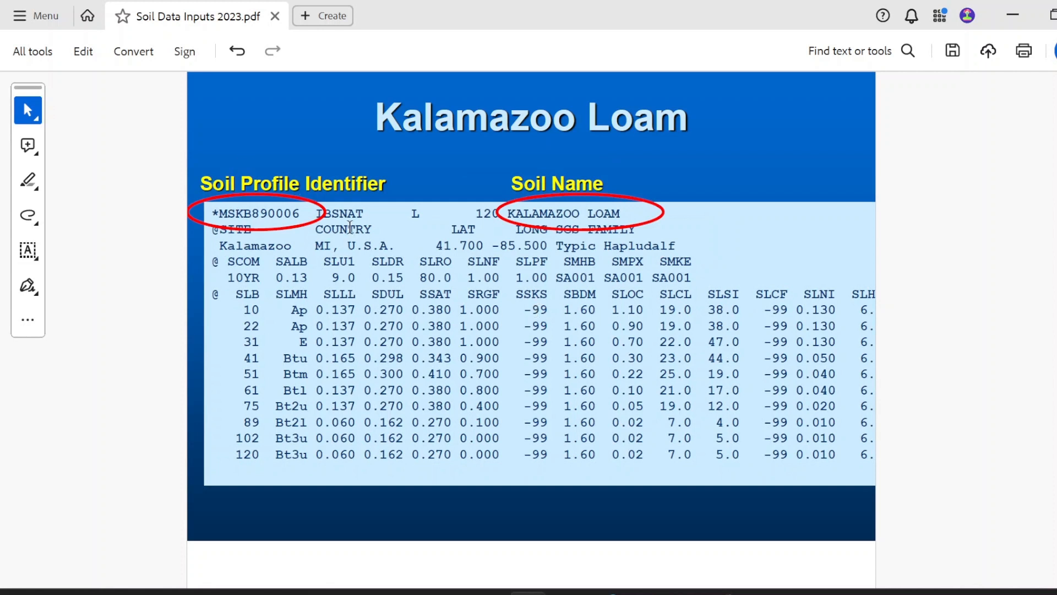
pyautogui.scroll(-2, 351, 227)
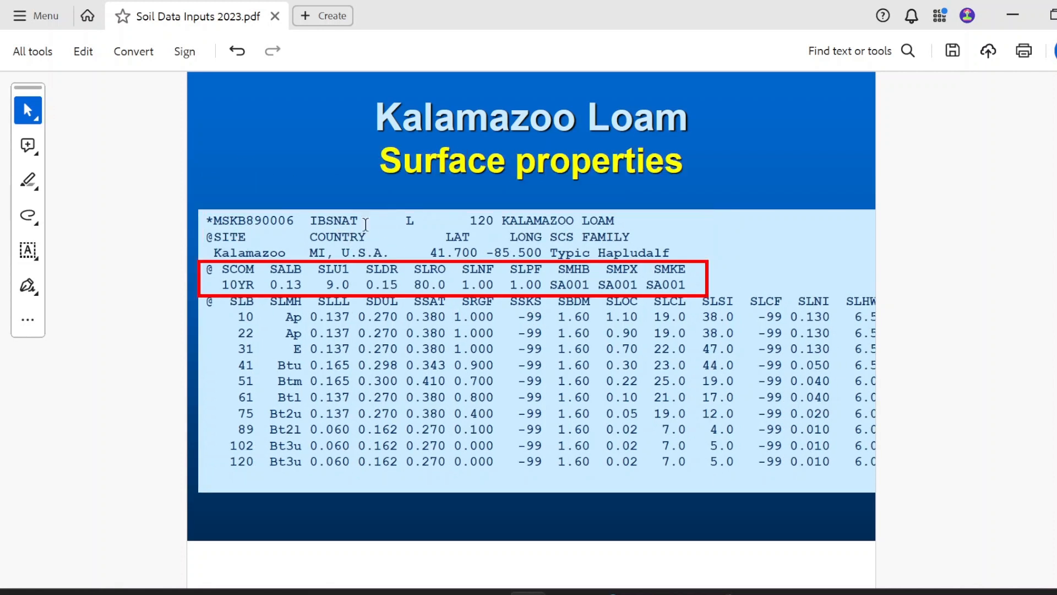
pyautogui.scroll(1, 492, 273)
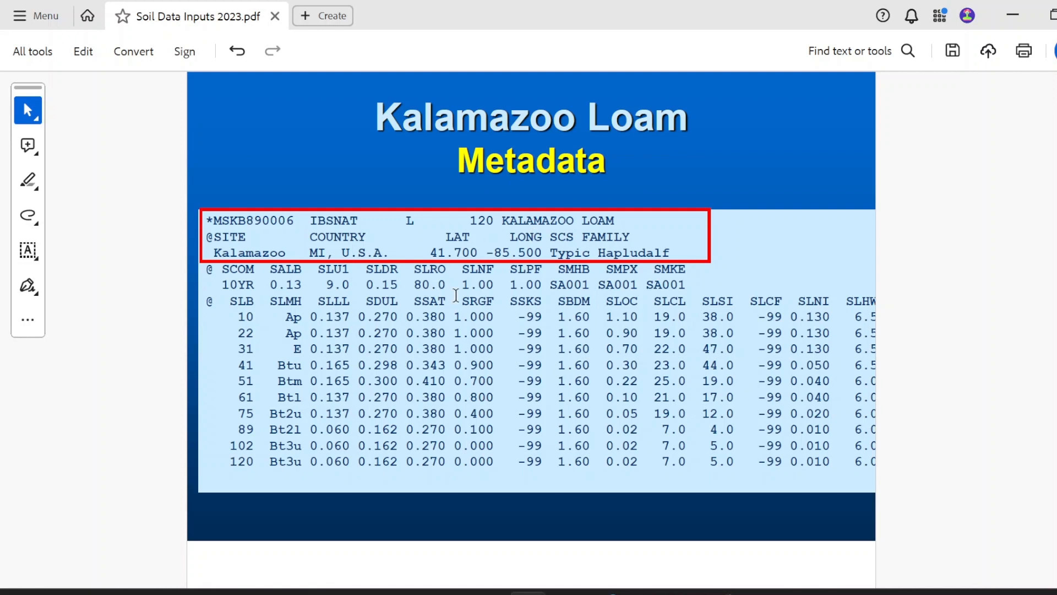
pyautogui.scroll(-1, 456, 295)
pyautogui.scroll(-1, 463, 365)
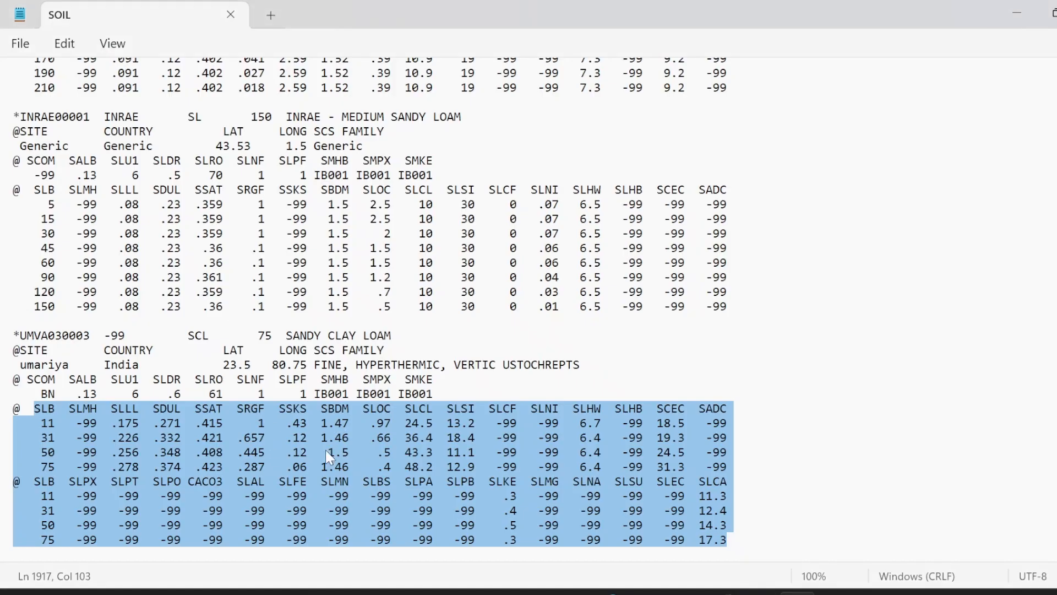
# Step: Set the first layer's SLOC value to .96 in the UMVA030003 profile and save SOIL.SOL
pyautogui.click(658, 356)
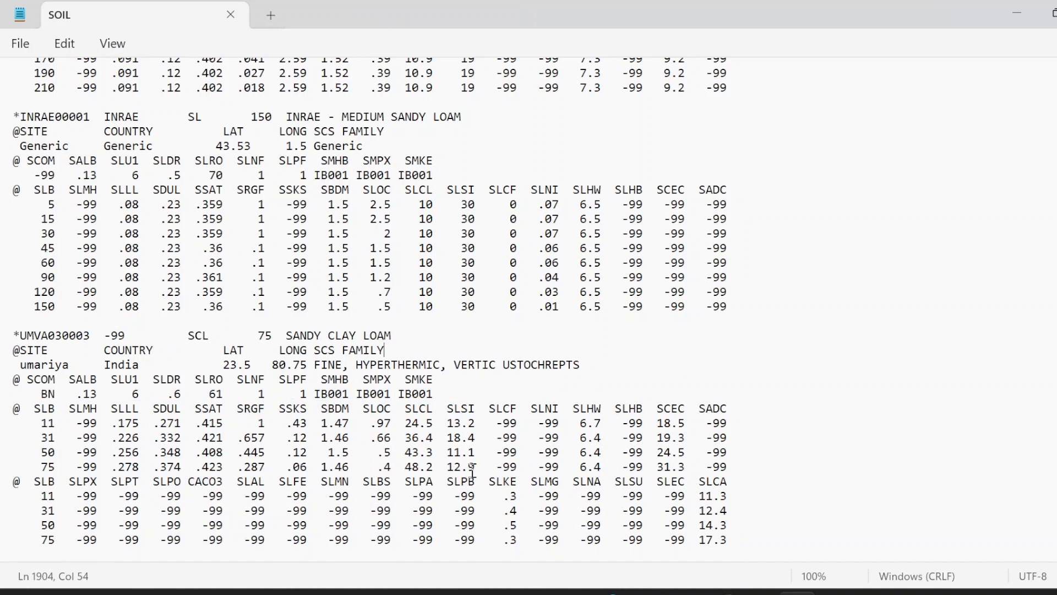
pyautogui.click(509, 495)
pyautogui.click(392, 421)
pyautogui.press('BackSpace')
pyautogui.write('6')
pyautogui.click(17, 46)
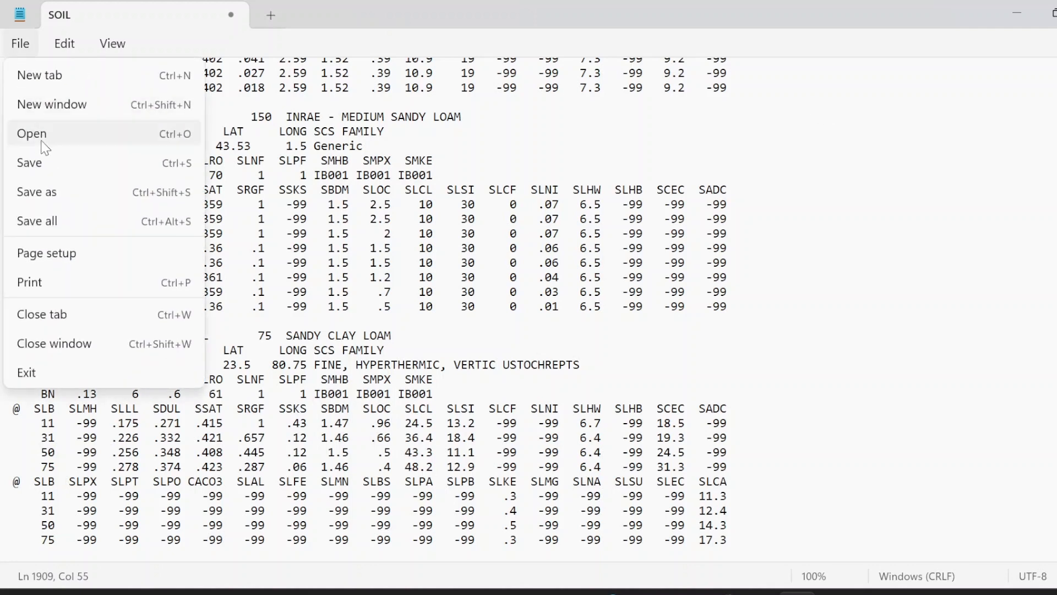
pyautogui.click(66, 167)
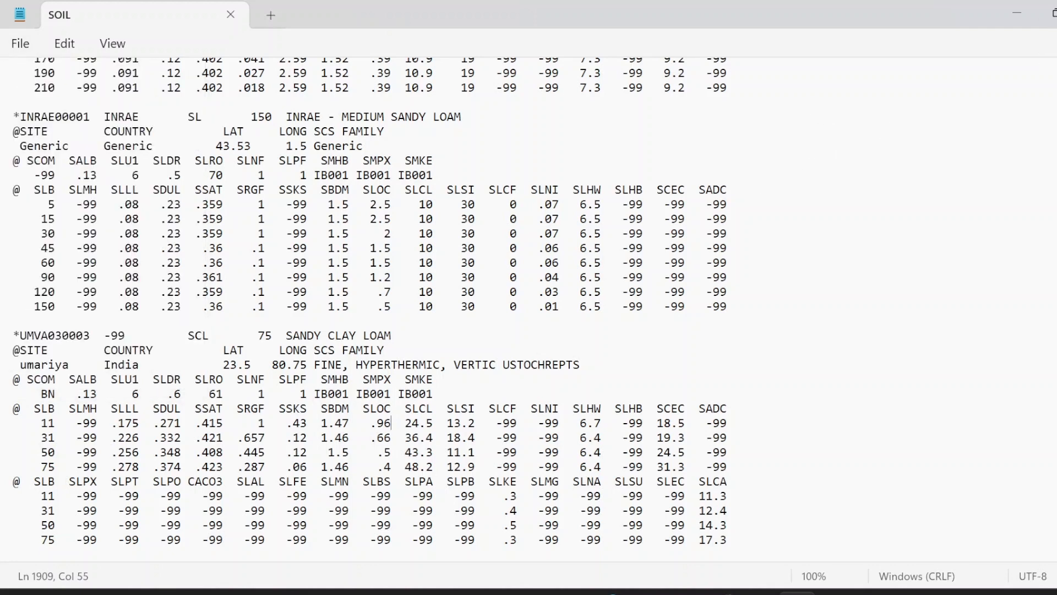
# Step: Close the text editor and update the soil list file in DSSAT
pyautogui.click(1056, 13)
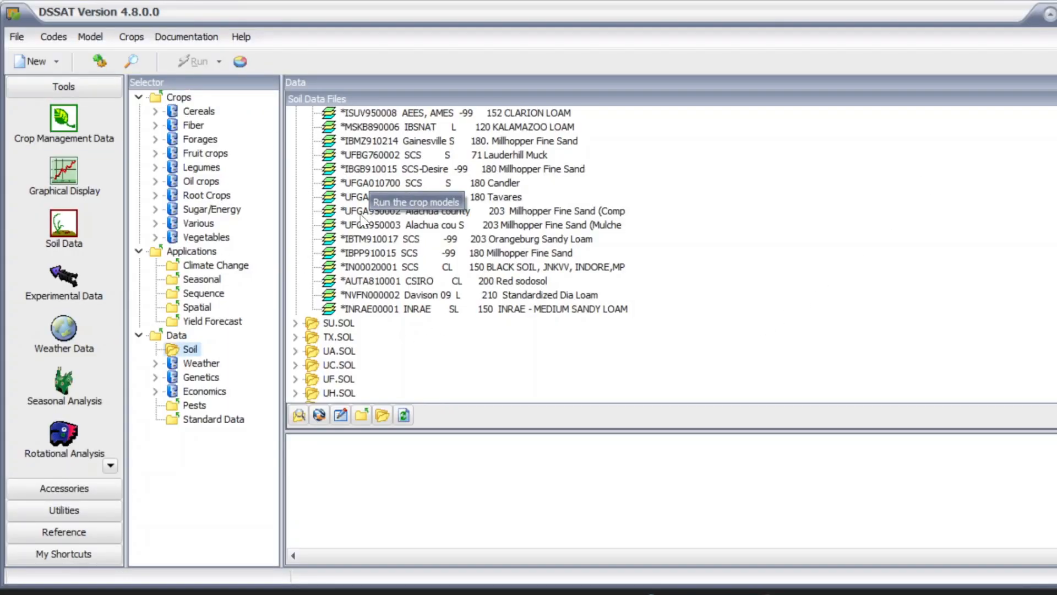
pyautogui.click(17, 37)
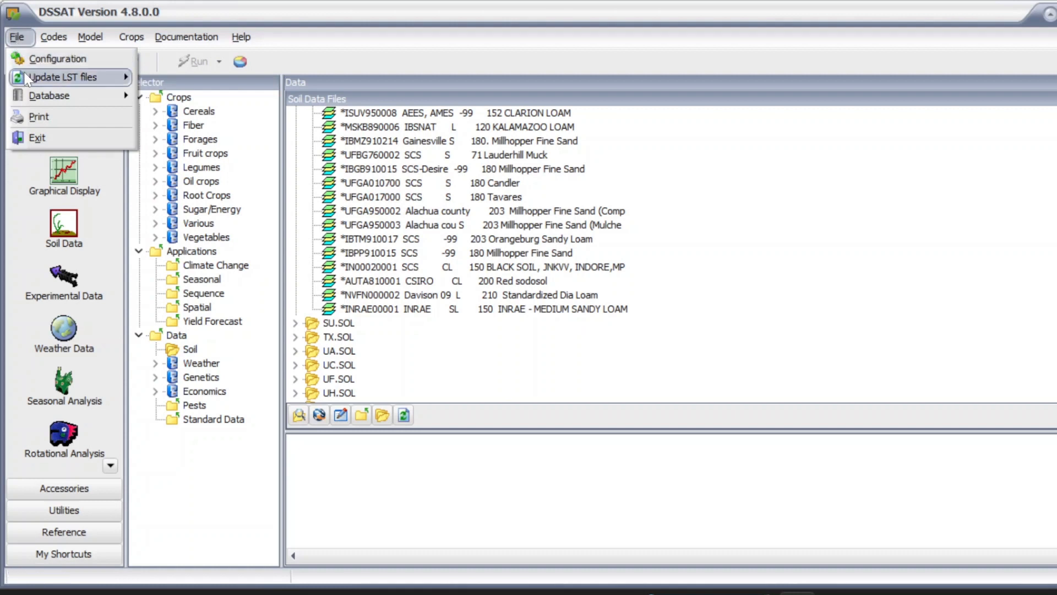
pyautogui.moveTo(105, 77)
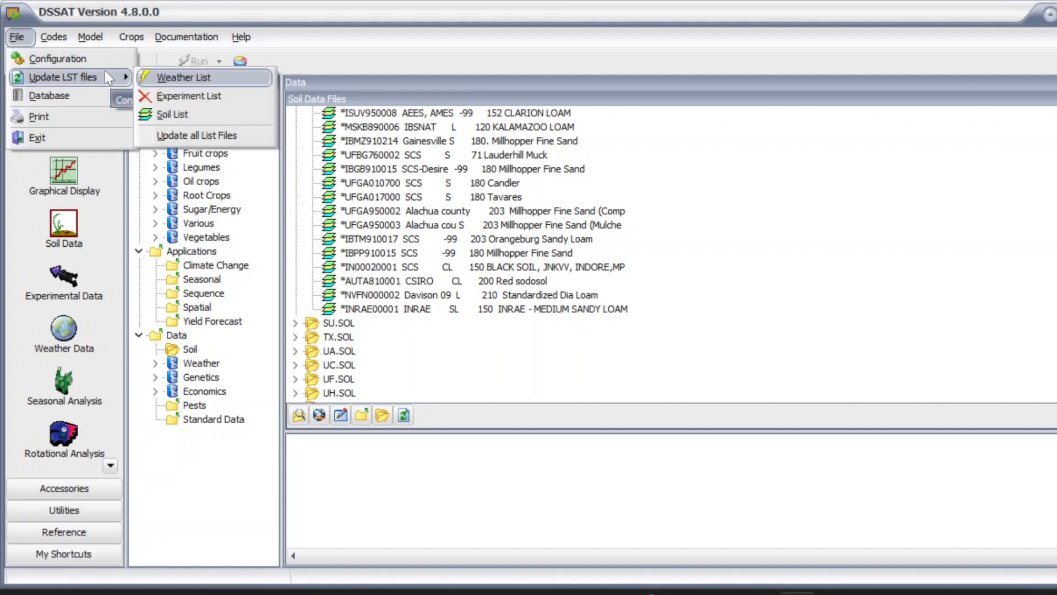
pyautogui.click(165, 116)
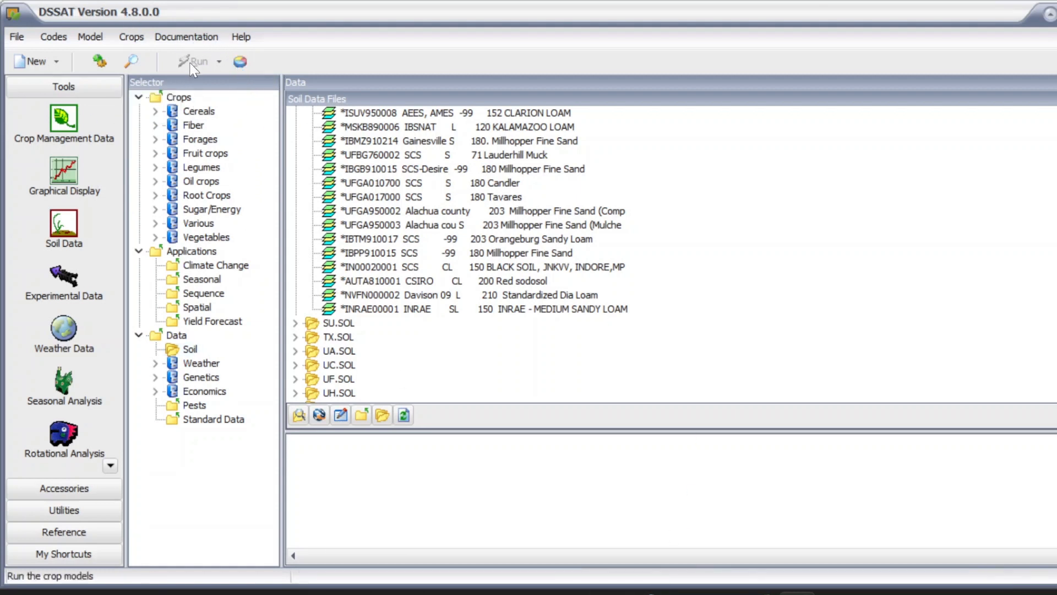
# Step: Open the maize experiment BRPI0202.MZX from the Cereals crop group in XBuild
pyautogui.click(156, 112)
pyautogui.click(209, 154)
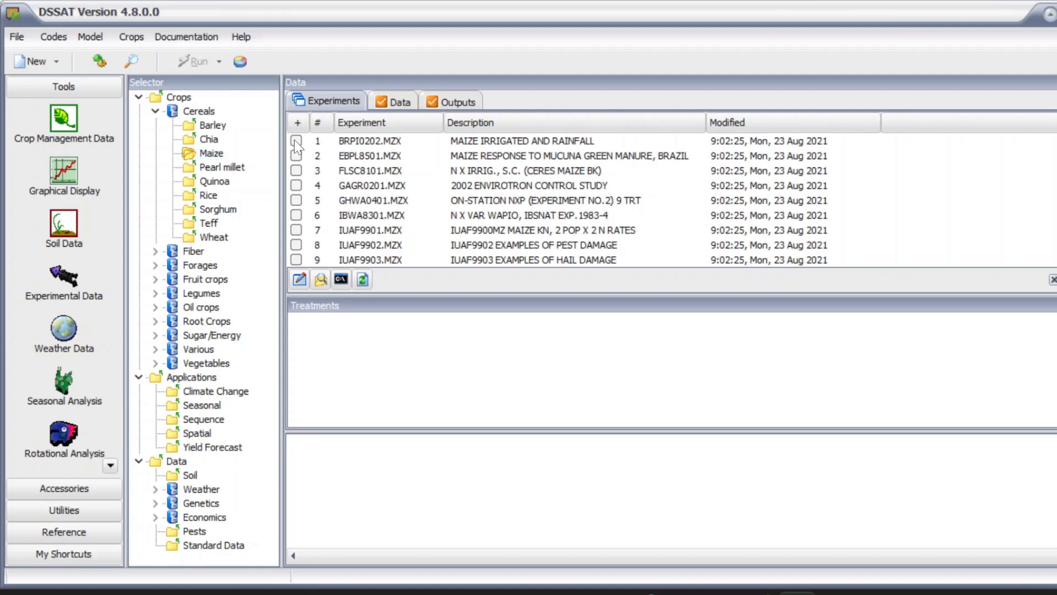
pyautogui.click(296, 140)
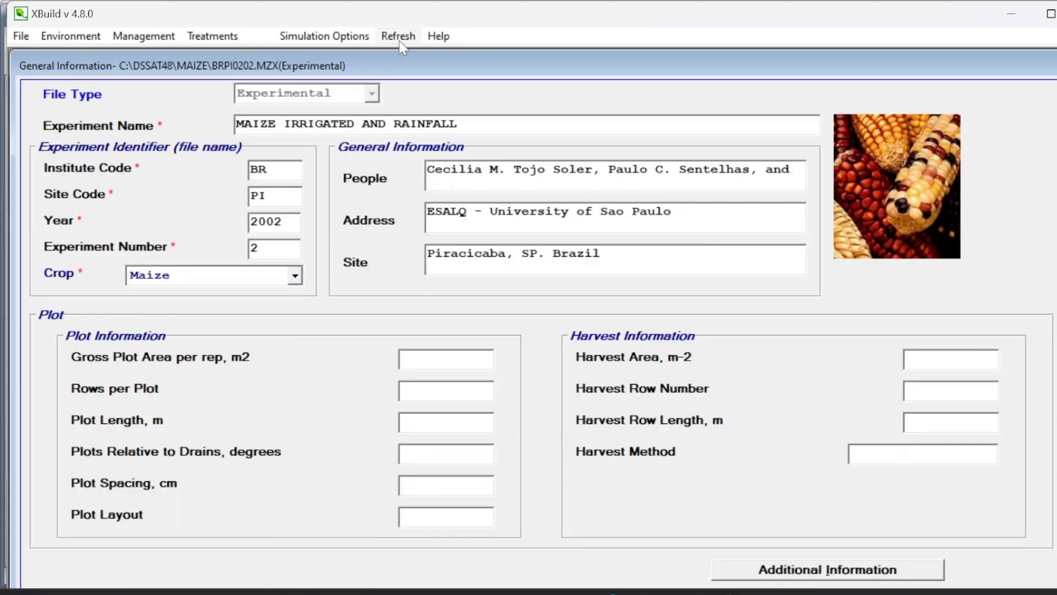
# Step: Open the Fields section of the experiment's environment settings
pyautogui.click(579, 419)
pyautogui.click(70, 37)
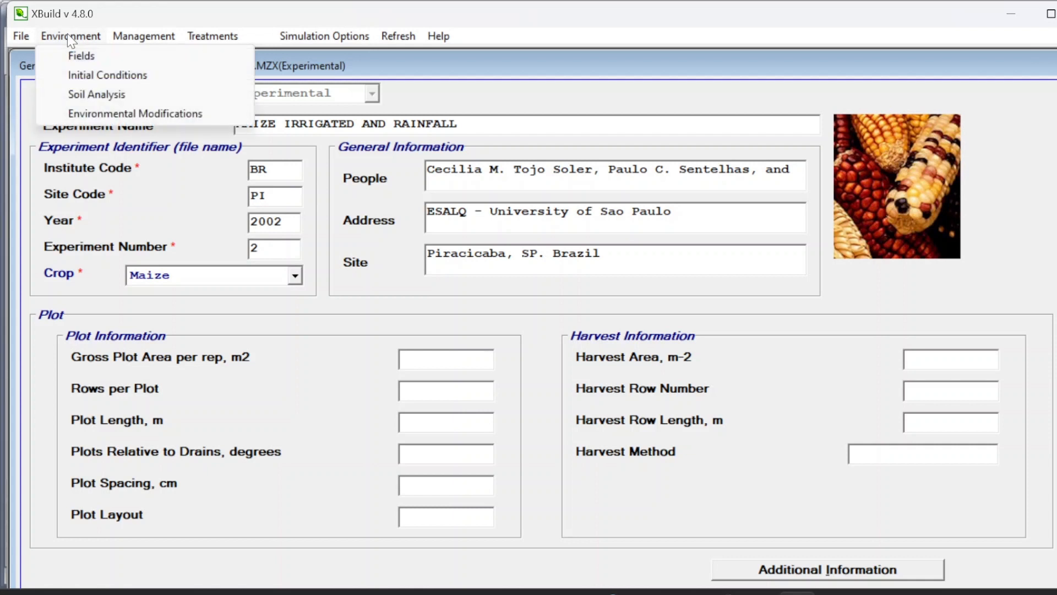
pyautogui.click(106, 76)
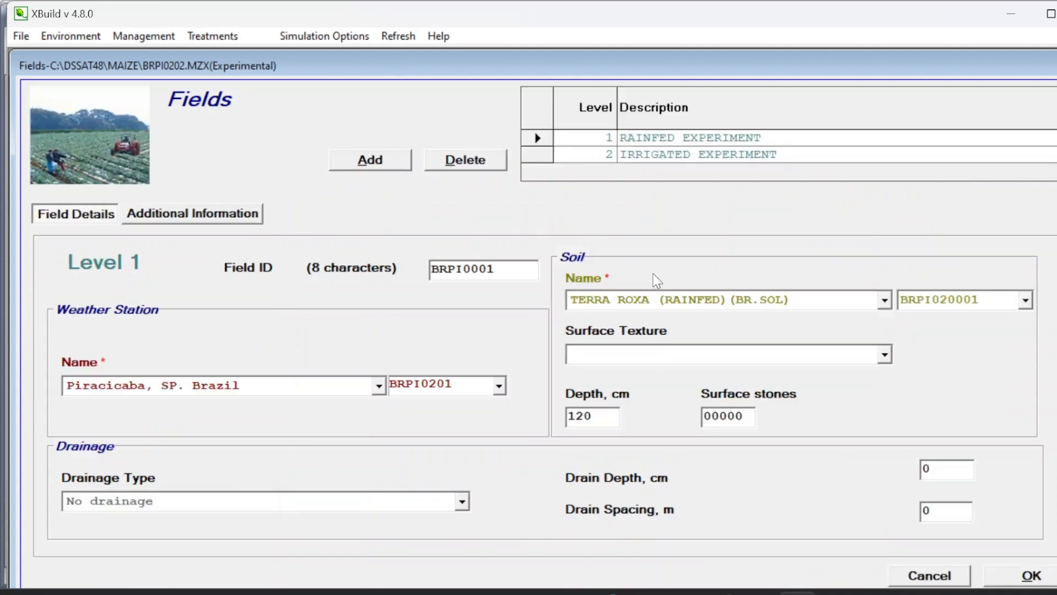
# Step: Browse the field's soil name list for the new Umariya UMVA030003 profile
pyautogui.click(718, 299)
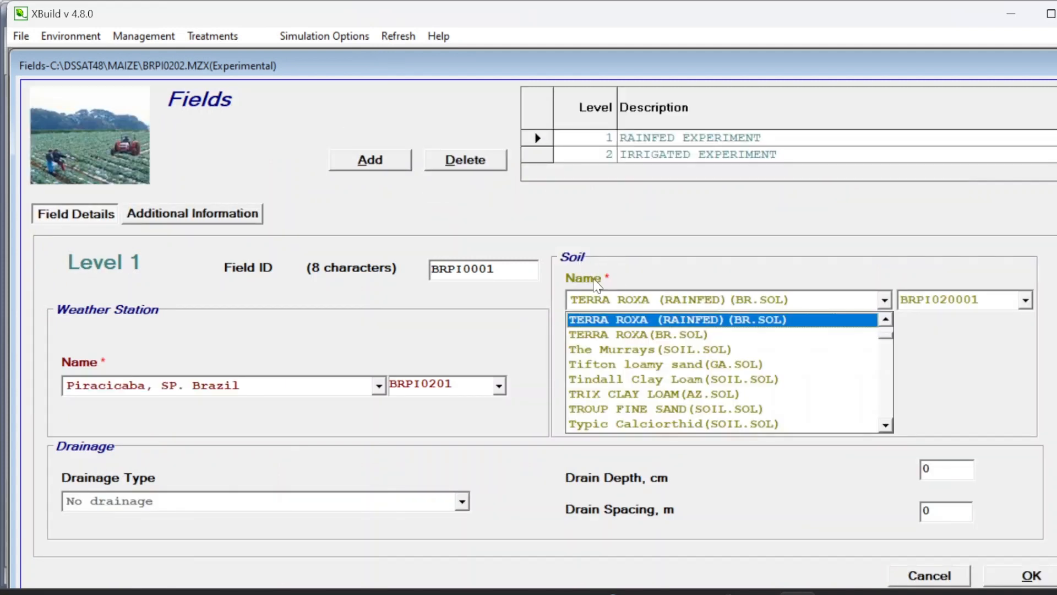
pyautogui.press('u')
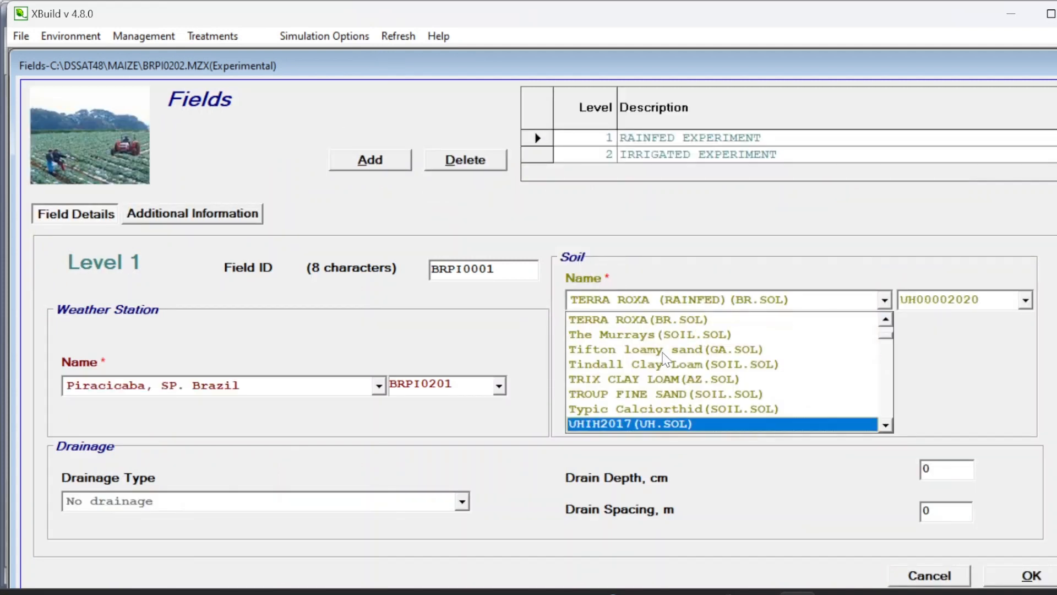
pyautogui.click(885, 425)
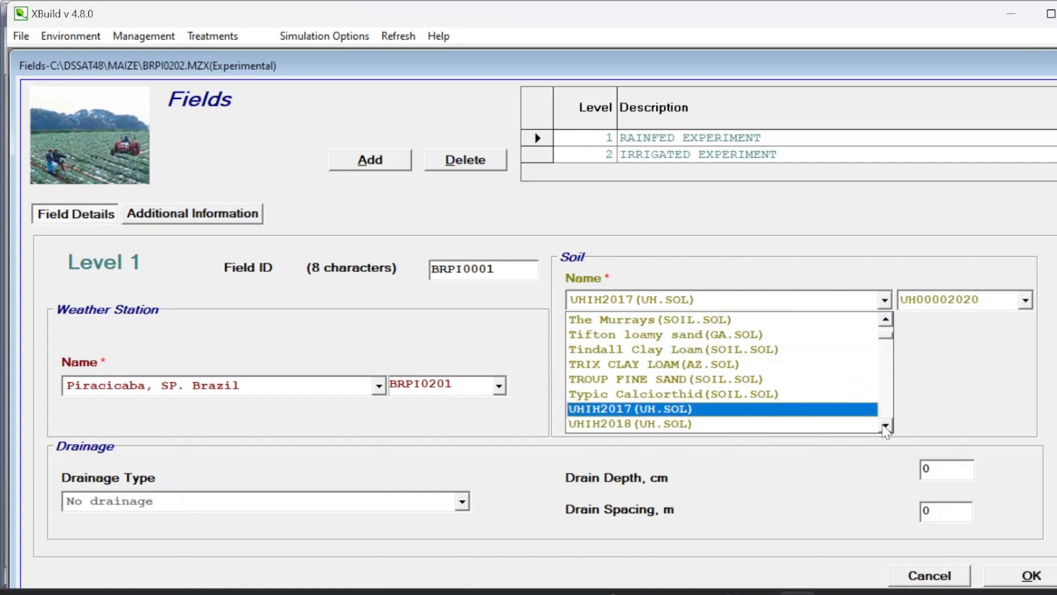
pyautogui.tripleClick(885, 425)
pyautogui.click(885, 425)
pyautogui.doubleClick(885, 425)
pyautogui.click(885, 425)
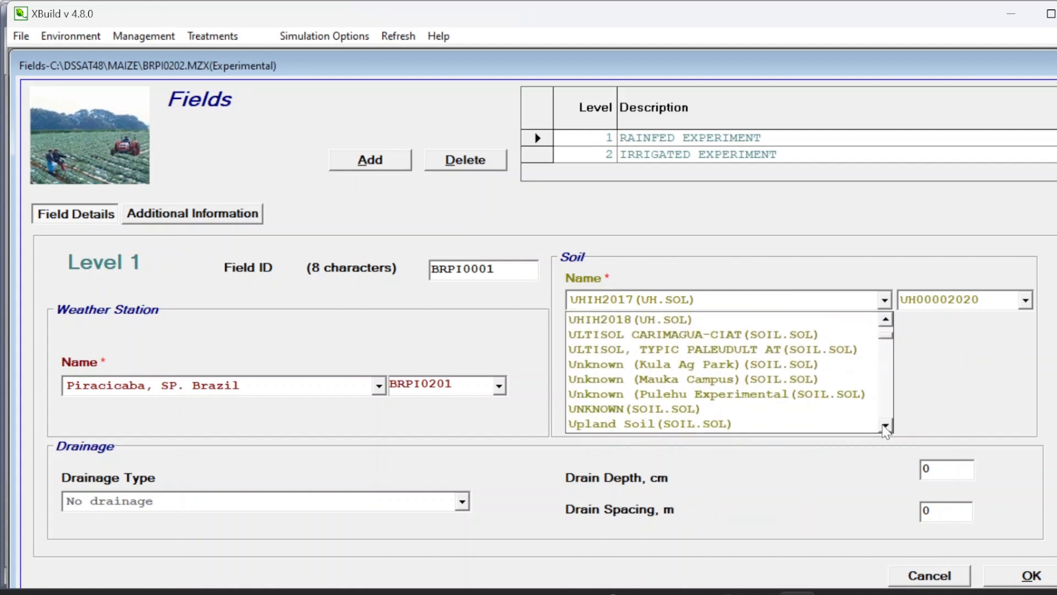
pyautogui.doubleClick(885, 425)
pyautogui.click(885, 425)
pyautogui.doubleClick(885, 425)
pyautogui.click(885, 425)
pyautogui.doubleClick(885, 425)
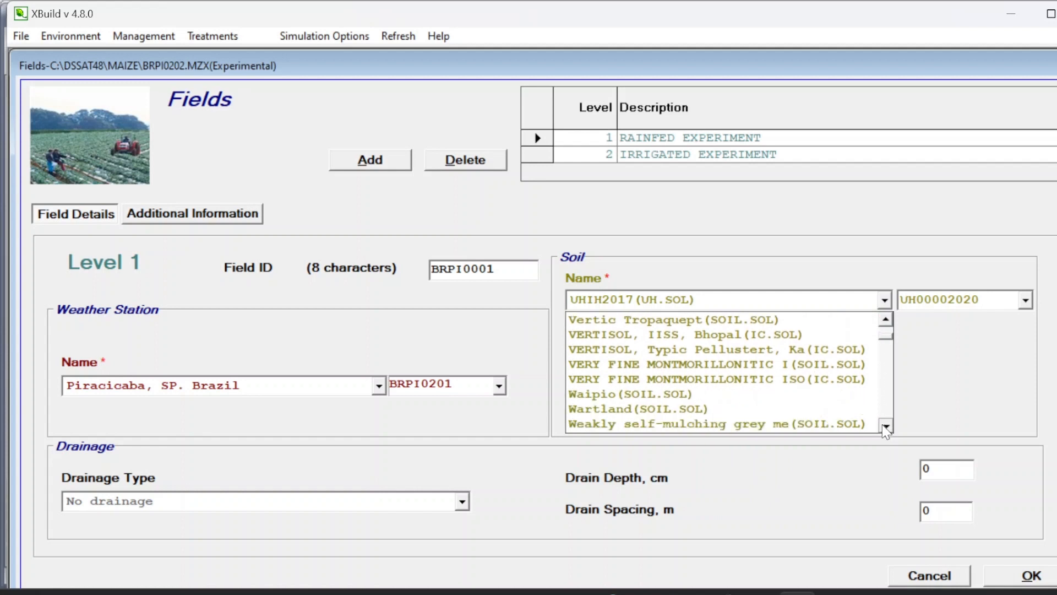
pyautogui.doubleClick(885, 425)
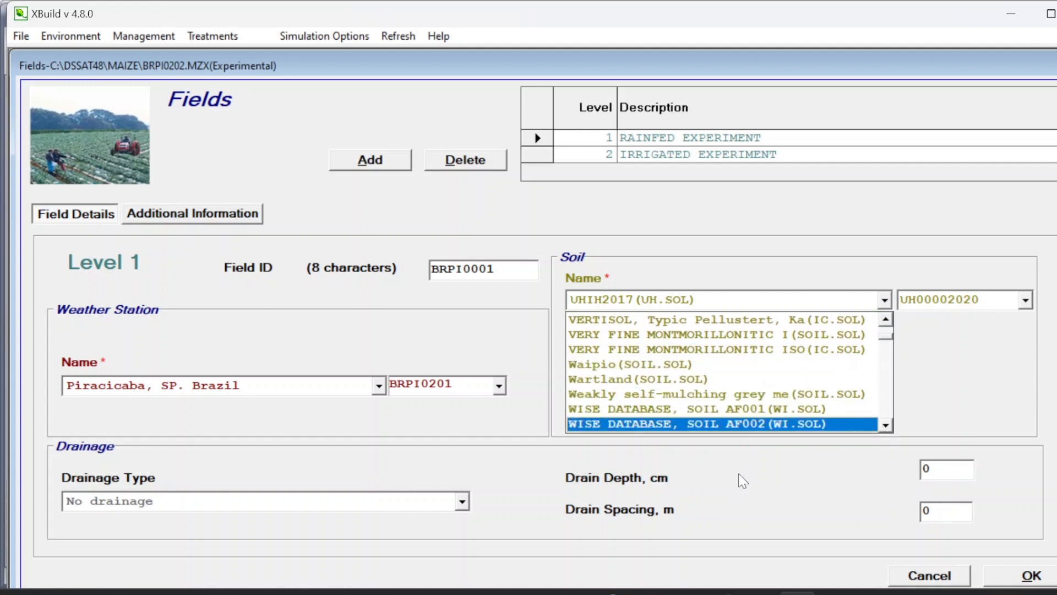
# Step: Open SOIL.SOL from the DSSAT48 Soil folder in a maximized editor and highlight MV in the UMVA030003 identifier
pyautogui.click(489, 593)
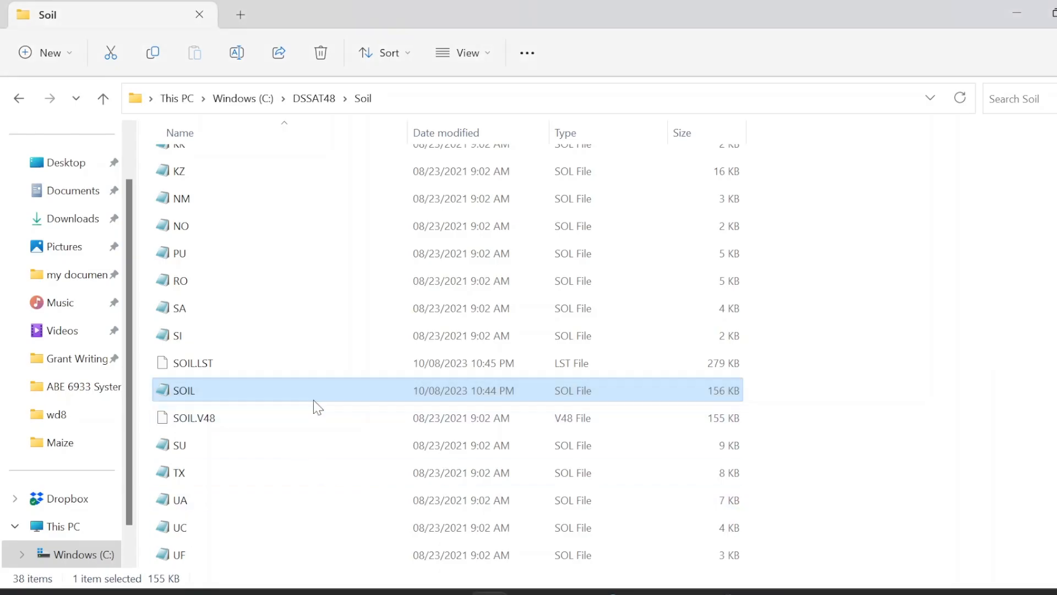
pyautogui.doubleClick(332, 395)
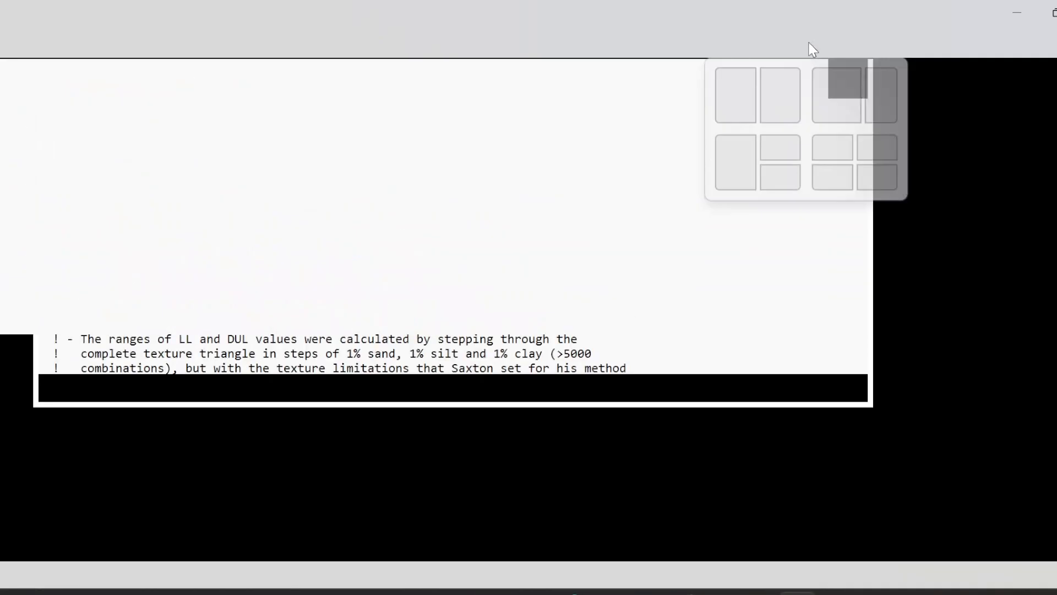
pyautogui.click(808, 44)
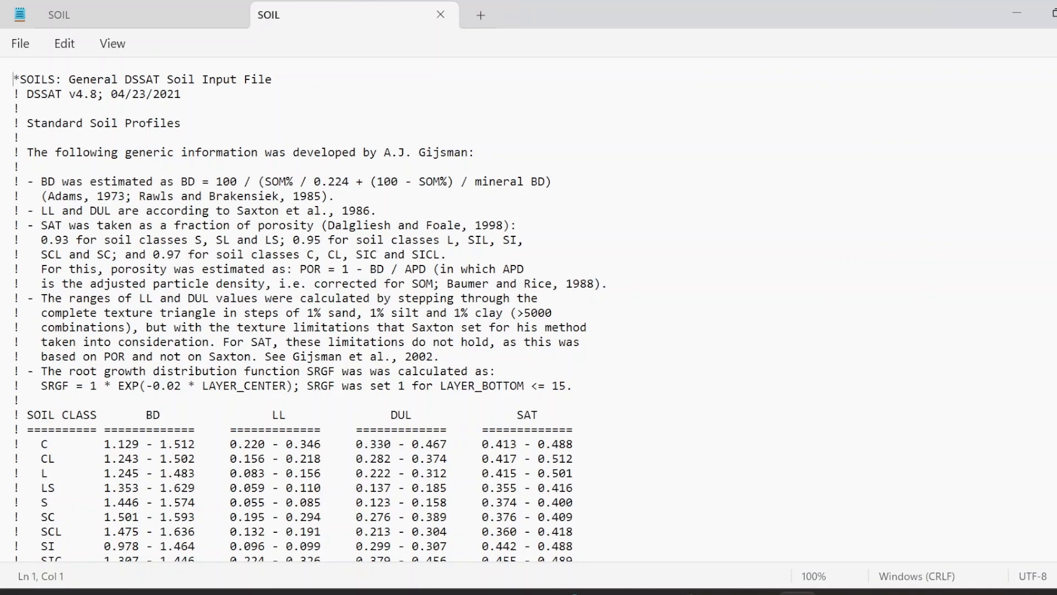
pyautogui.scroll(-20, 528, 308)
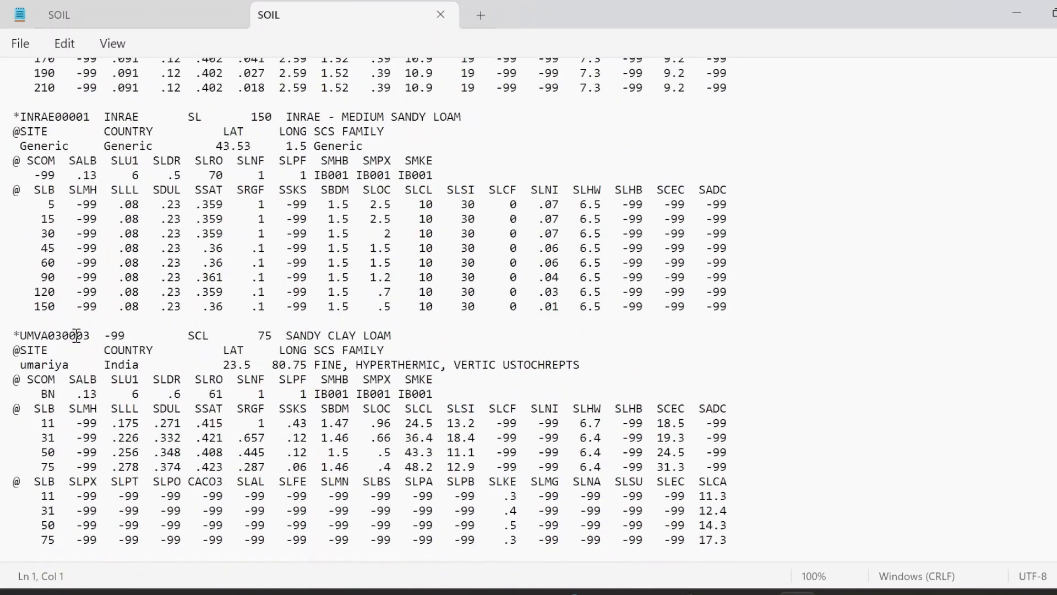
pyautogui.moveTo(22, 335); pyautogui.dragTo(47, 335)
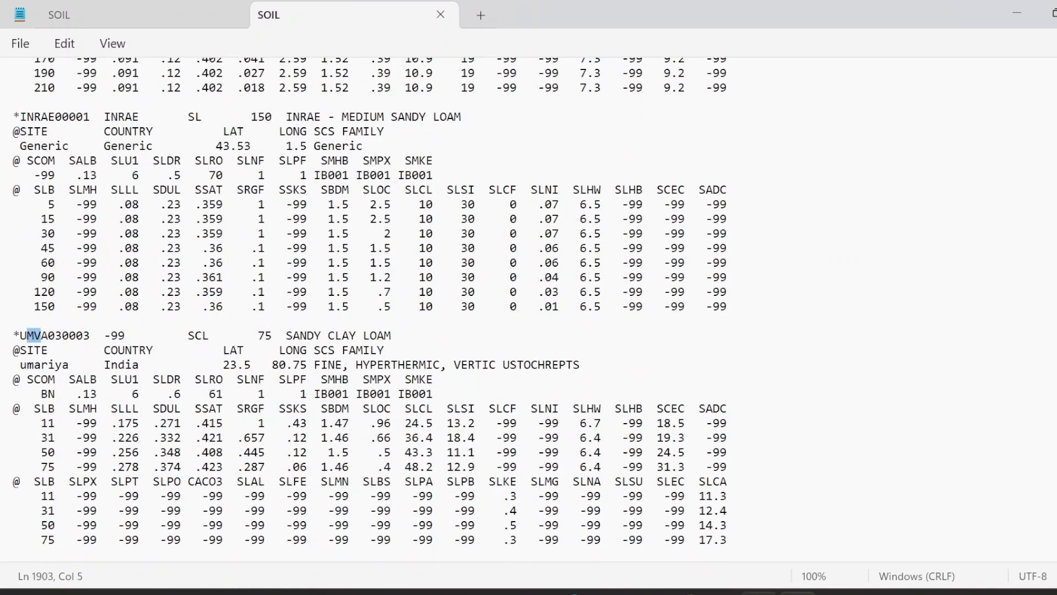
# Step: Scroll the field's soil name list again looking for the Umariya profile, then switch back to SOIL.SOL
pyautogui.click(759, 592)
pyautogui.click(883, 302)
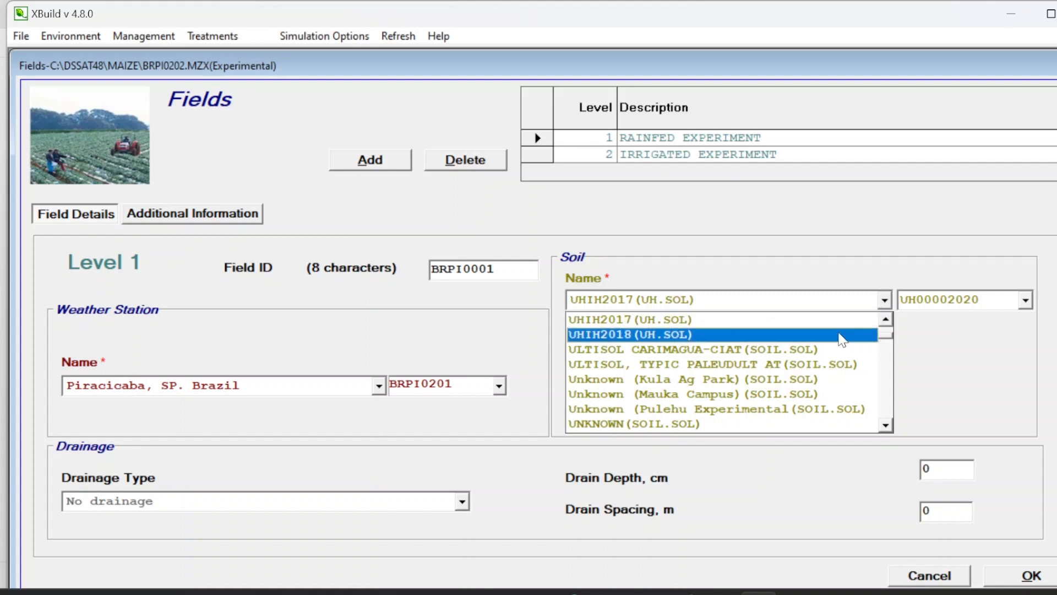
pyautogui.scroll(2, 793, 352)
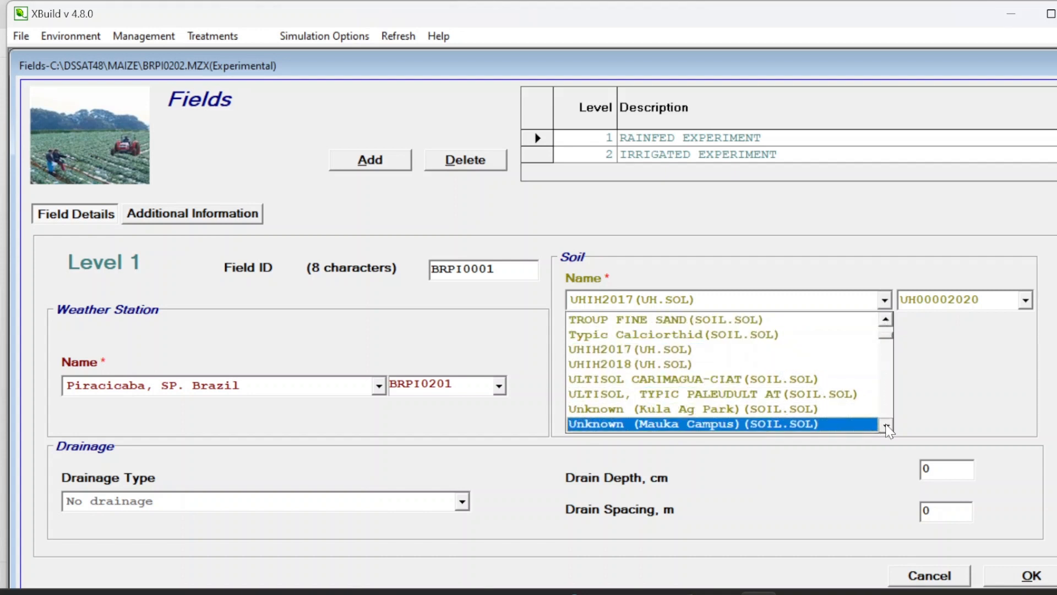
pyautogui.scroll(-5, 886, 426)
pyautogui.click(885, 425)
pyautogui.click(886, 425)
pyautogui.click(886, 425)
pyautogui.click(886, 425)
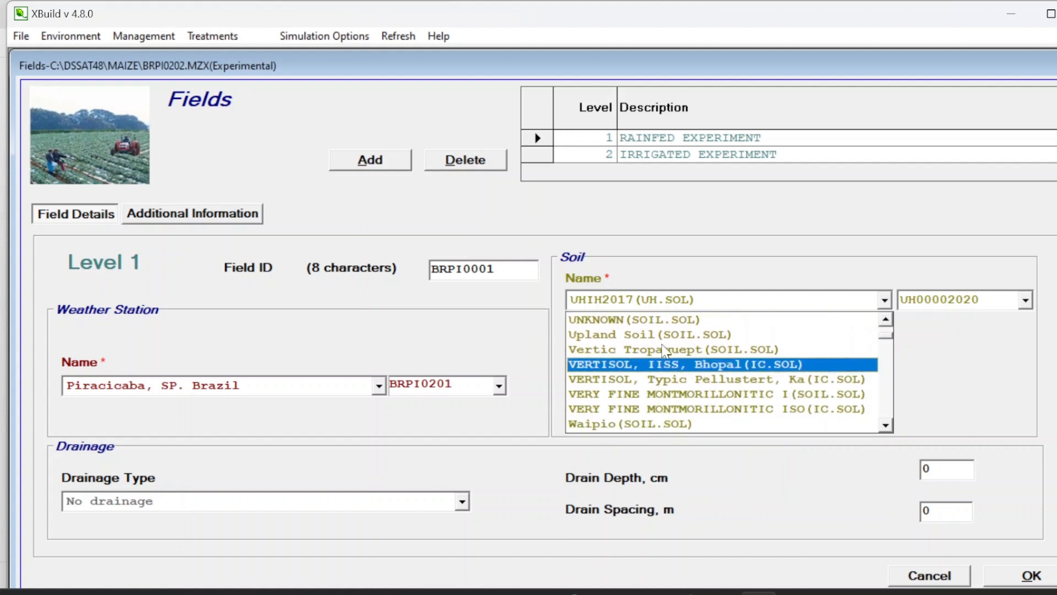
pyautogui.click(676, 298)
pyautogui.scroll(-3, 676, 297)
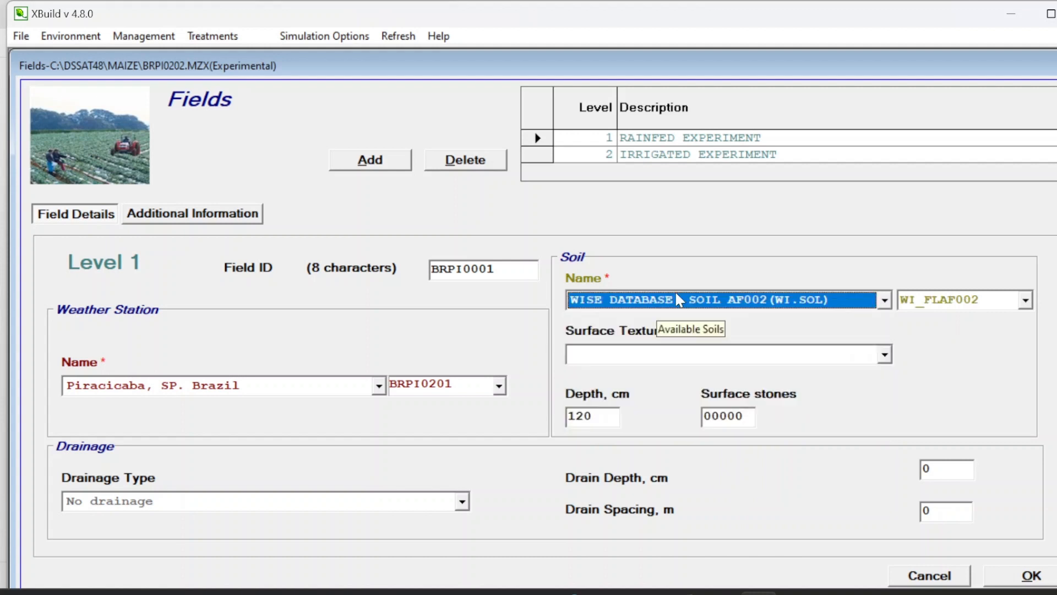
pyautogui.scroll(8, 678, 299)
pyautogui.click(885, 299)
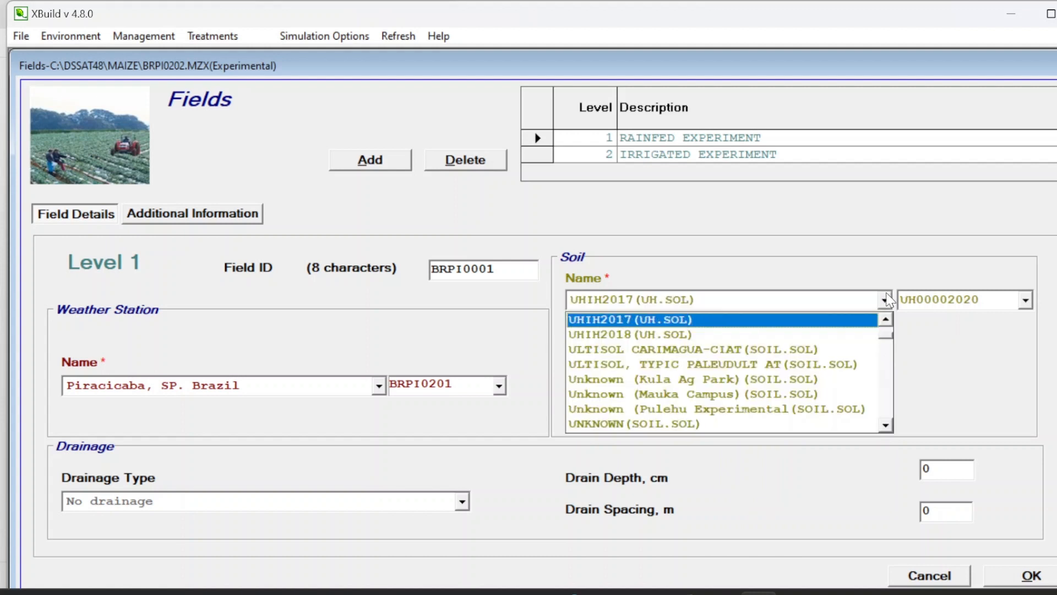
pyautogui.click(885, 425)
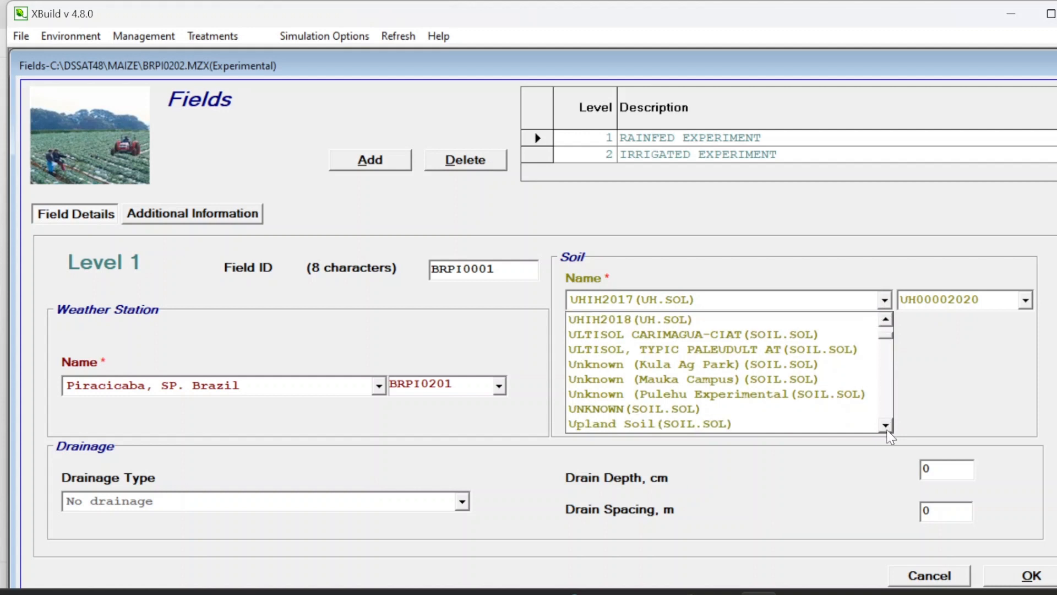
pyautogui.click(888, 430)
pyautogui.click(888, 430)
pyautogui.click(888, 430)
pyautogui.click(888, 430)
pyautogui.click(888, 430)
pyautogui.click(889, 430)
pyautogui.click(888, 430)
pyautogui.click(888, 430)
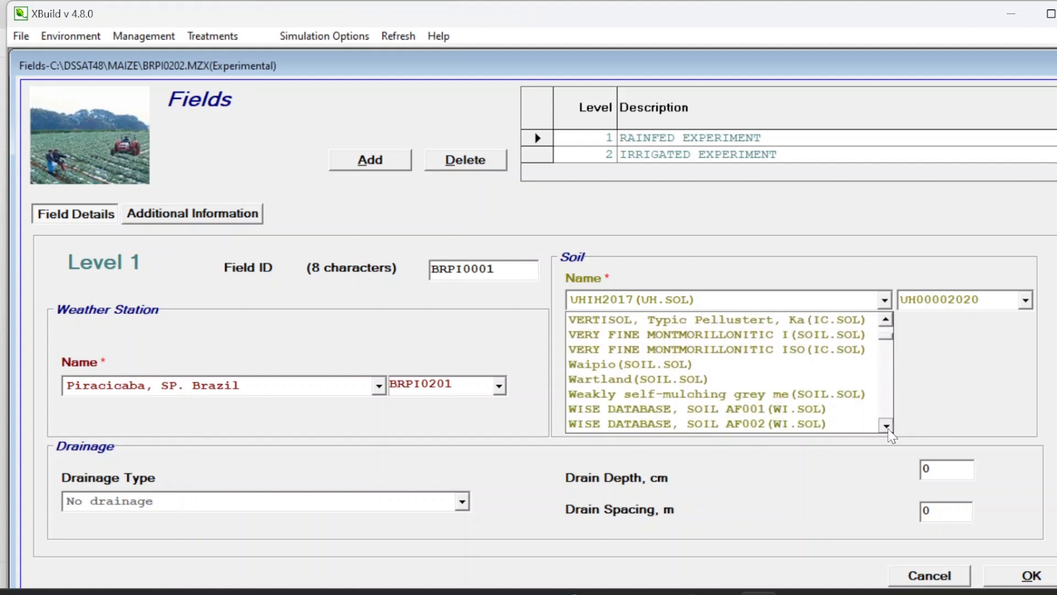
pyautogui.moveTo(888, 431); pyautogui.dragTo(888, 431)
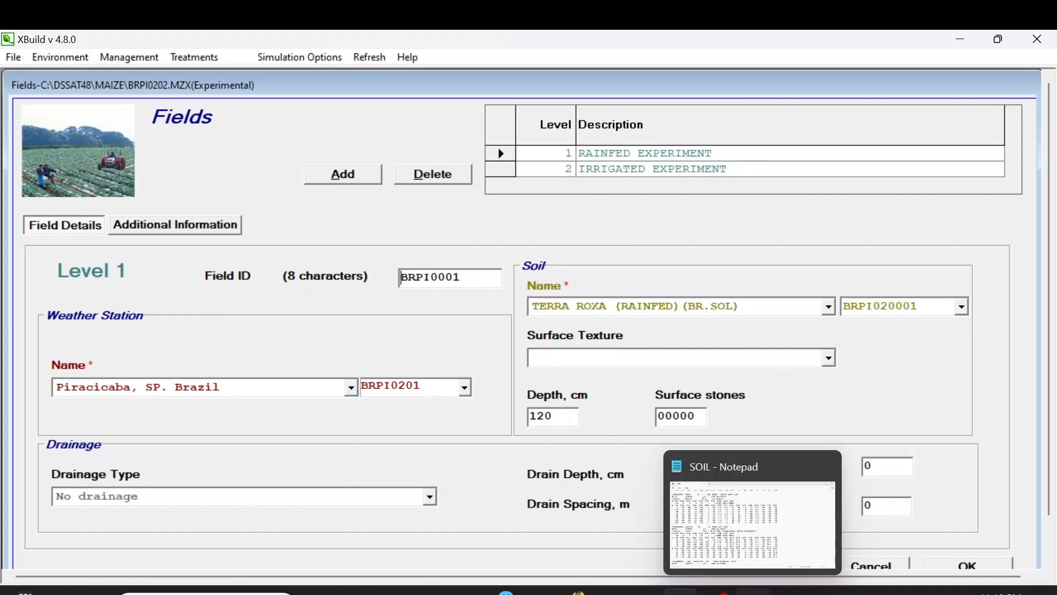
pyautogui.click(752, 592)
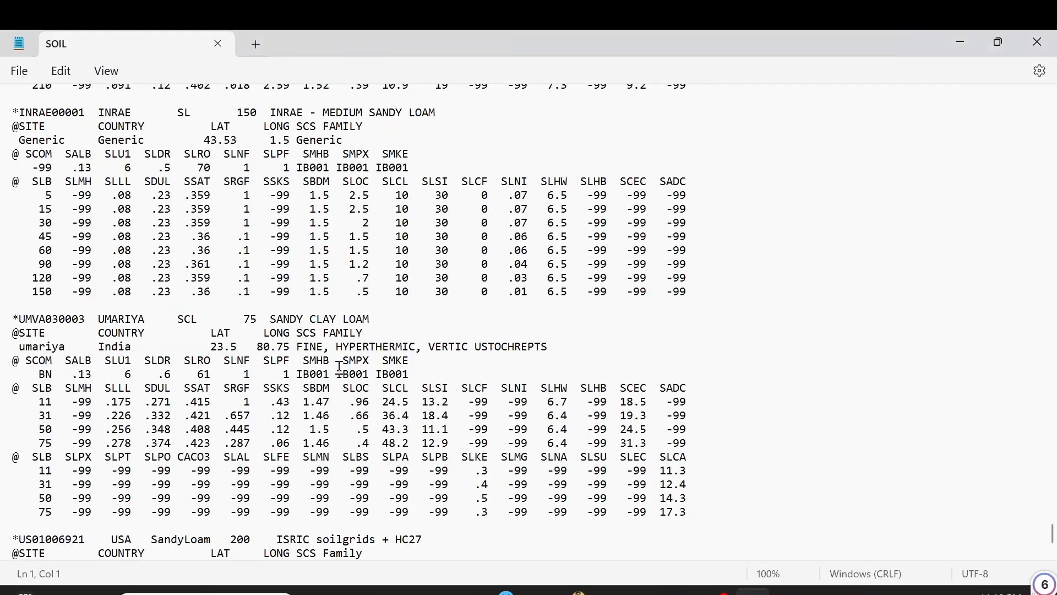
# Step: Highlight the UMVA030003 identifier and its SANDY CLAY LOAM soil name in SOIL.SOL
pyautogui.doubleClick(110, 322)
pyautogui.moveTo(91, 319); pyautogui.dragTo(34, 320)
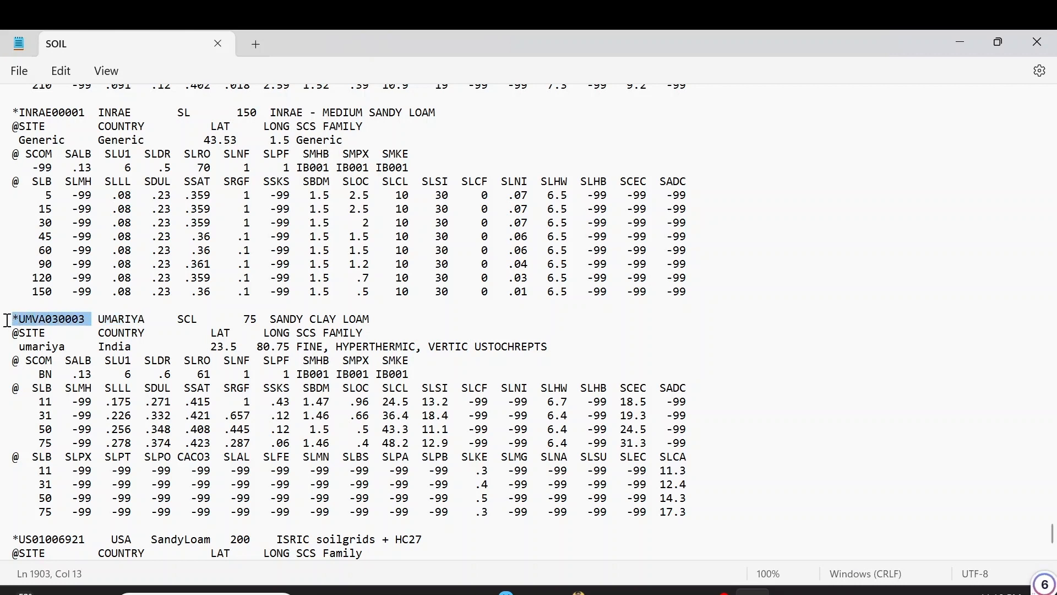
pyautogui.moveTo(270, 320); pyautogui.dragTo(370, 321)
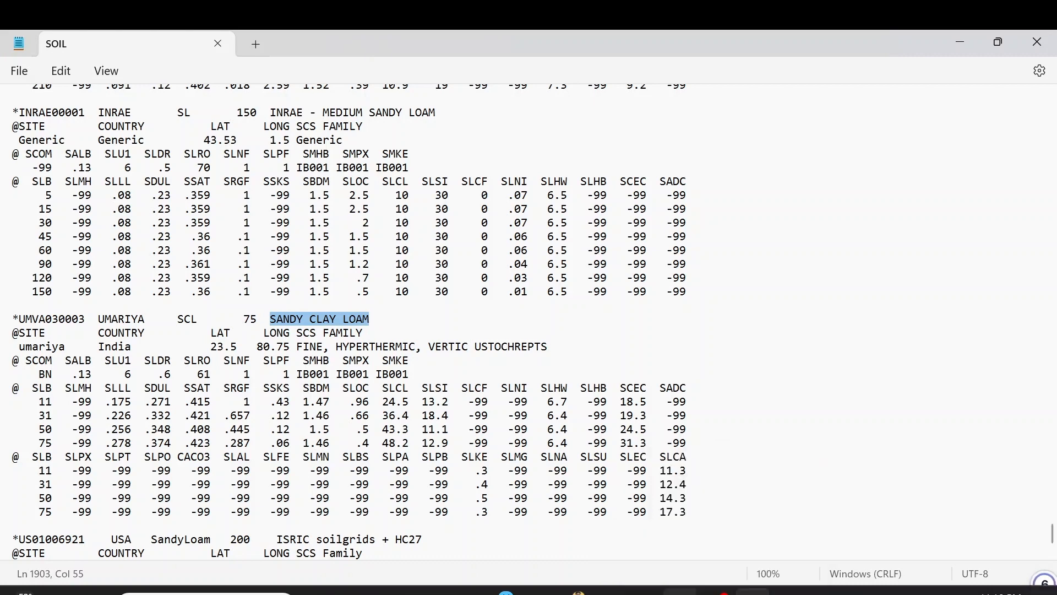
# Step: Try jumping through the field's soil name list by typing initial letters, then glance back at SOIL.SOL
pyautogui.click(680, 591)
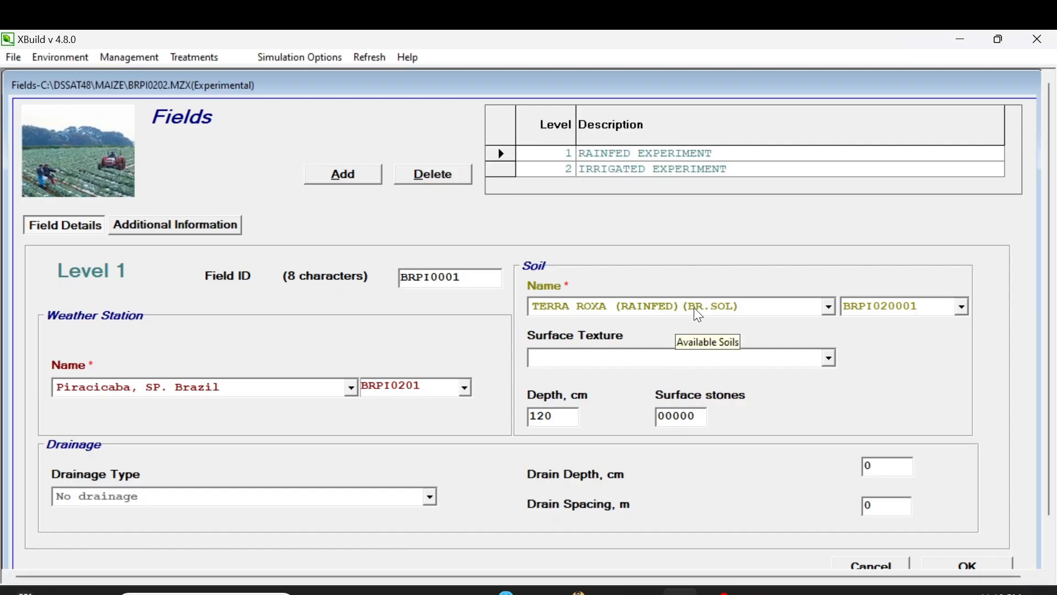
pyautogui.click(713, 308)
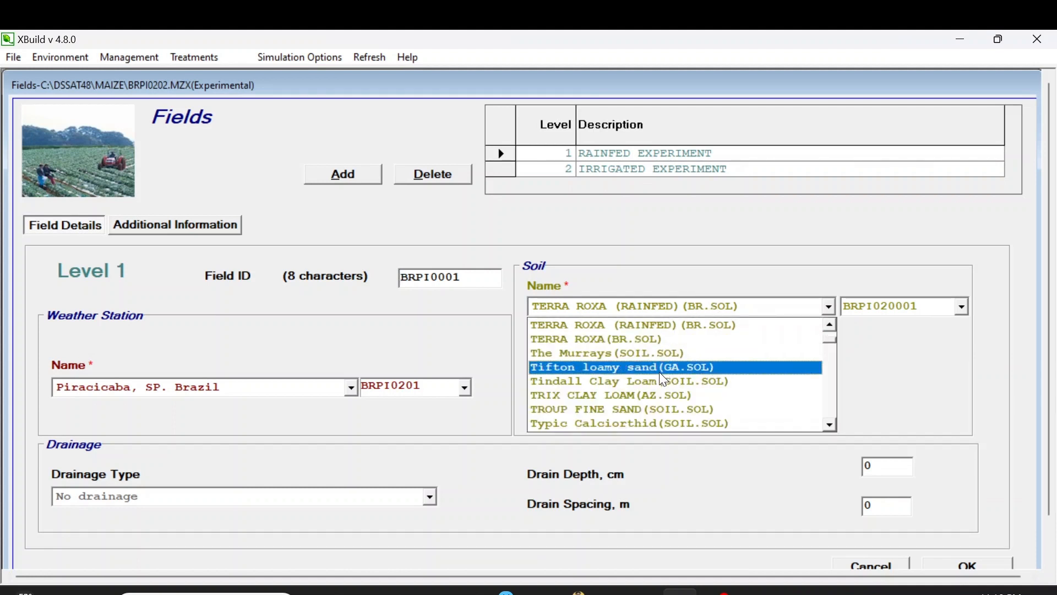
pyautogui.press('c')
pyautogui.press('l')
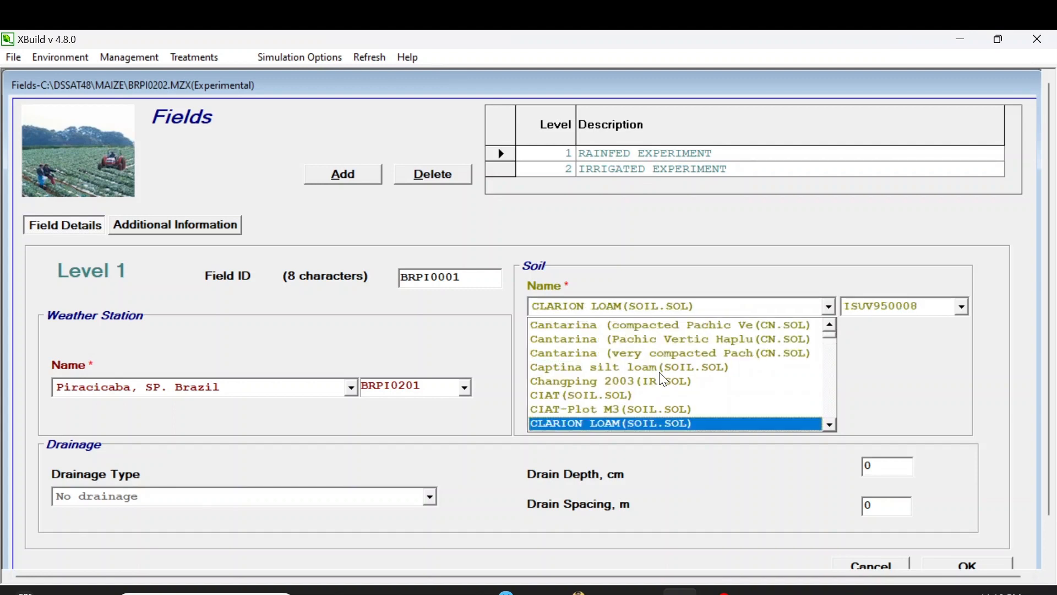
pyautogui.click(753, 592)
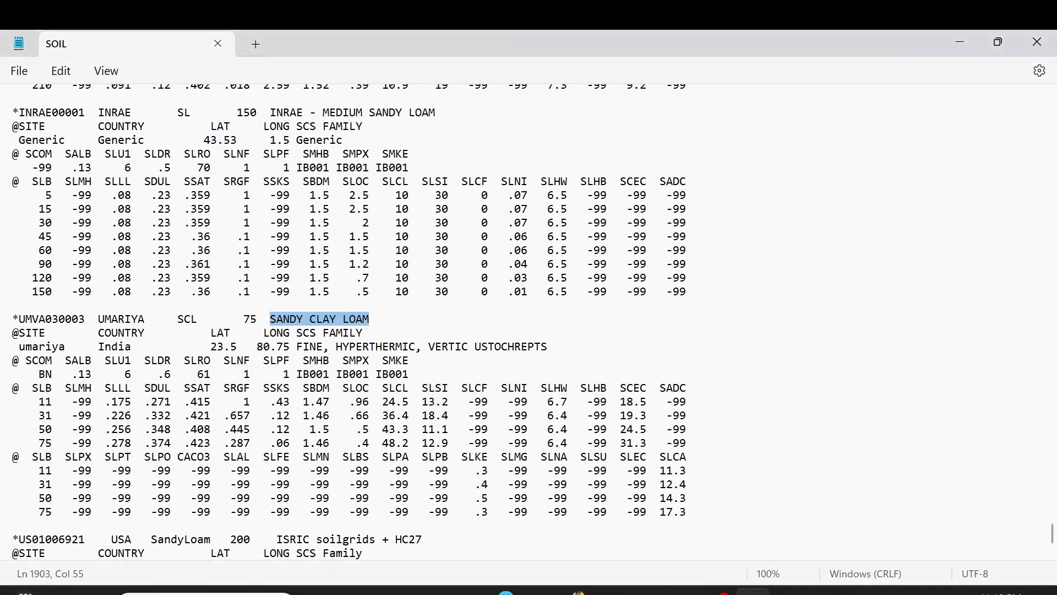
pyautogui.hotkey('alt', 'Tab')
# Step: Pick SANDY CLAY LOAM (SOIL.SOL) as the field's soil name, giving profile UMVA030003
pyautogui.click(631, 306)
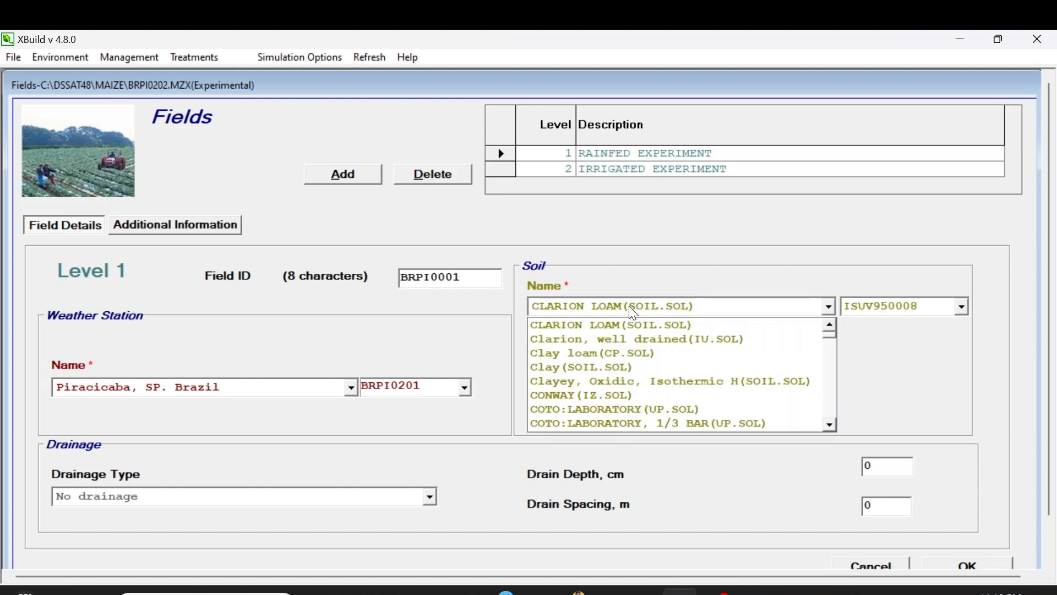
pyautogui.press('s')
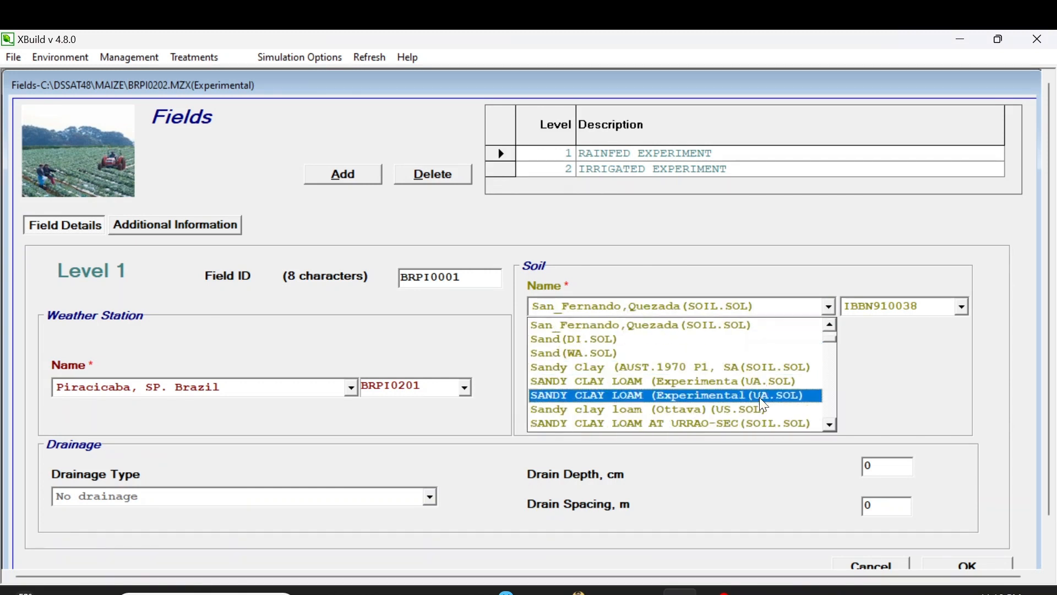
pyautogui.click(832, 423)
pyautogui.click(832, 423)
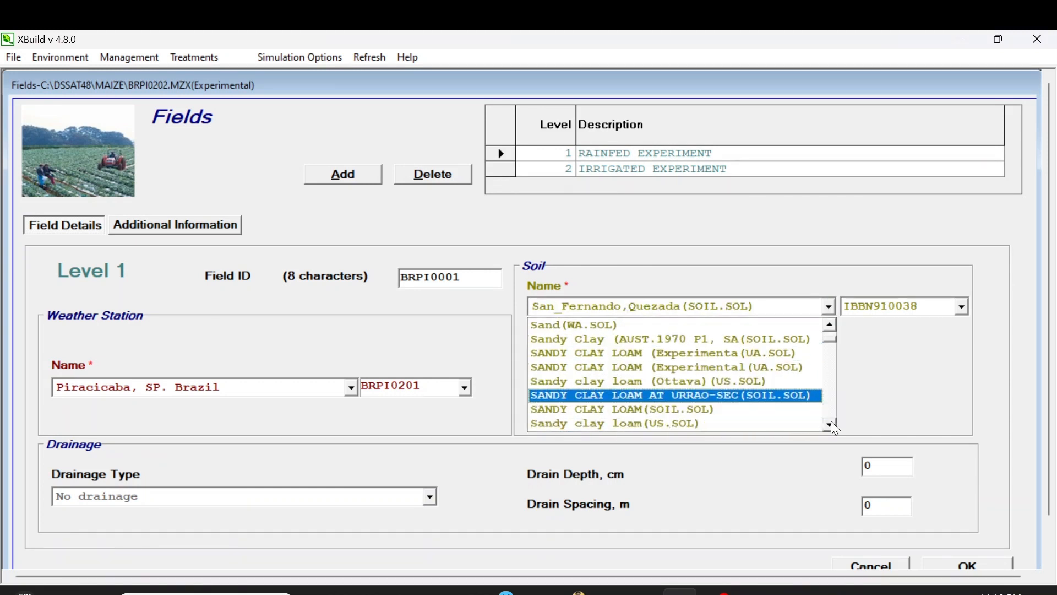
pyautogui.click(832, 423)
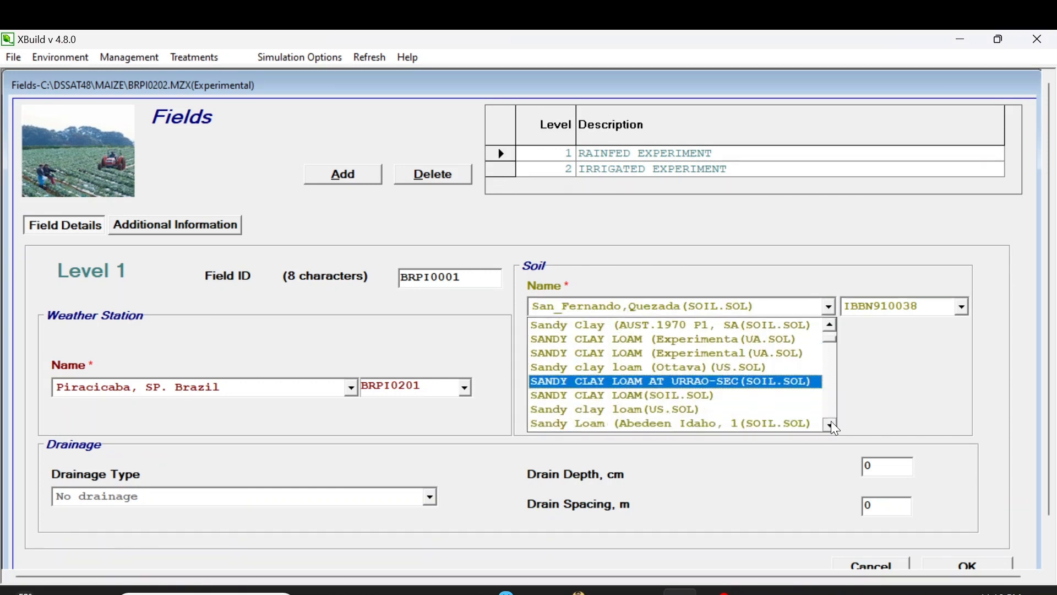
pyautogui.click(700, 396)
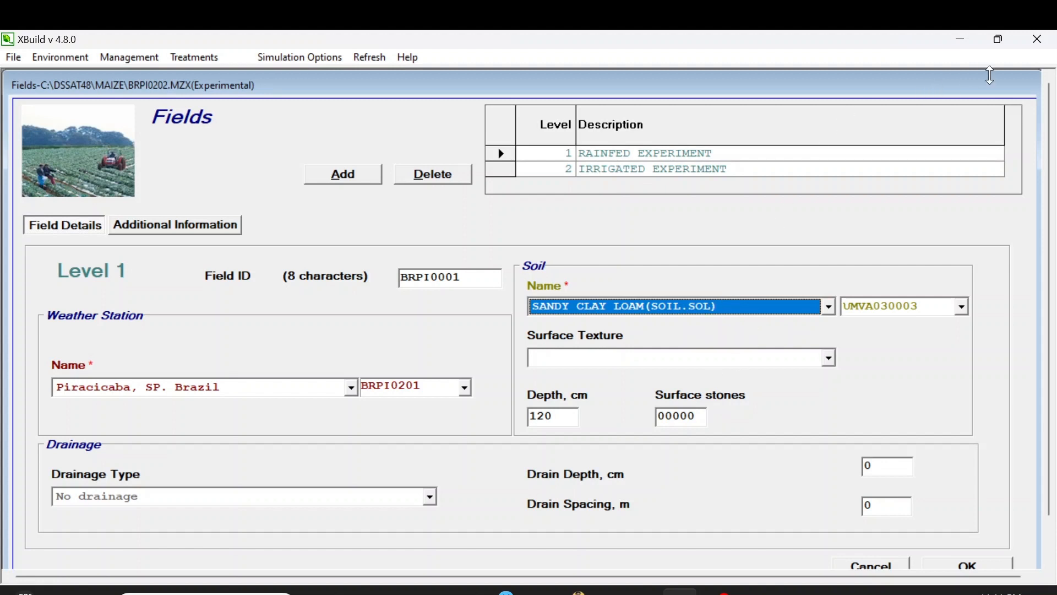
# Step: Close the experiment builder and expand SOIL.SOL in DSSAT's Soil data files
pyautogui.click(1038, 39)
pyautogui.click(572, 371)
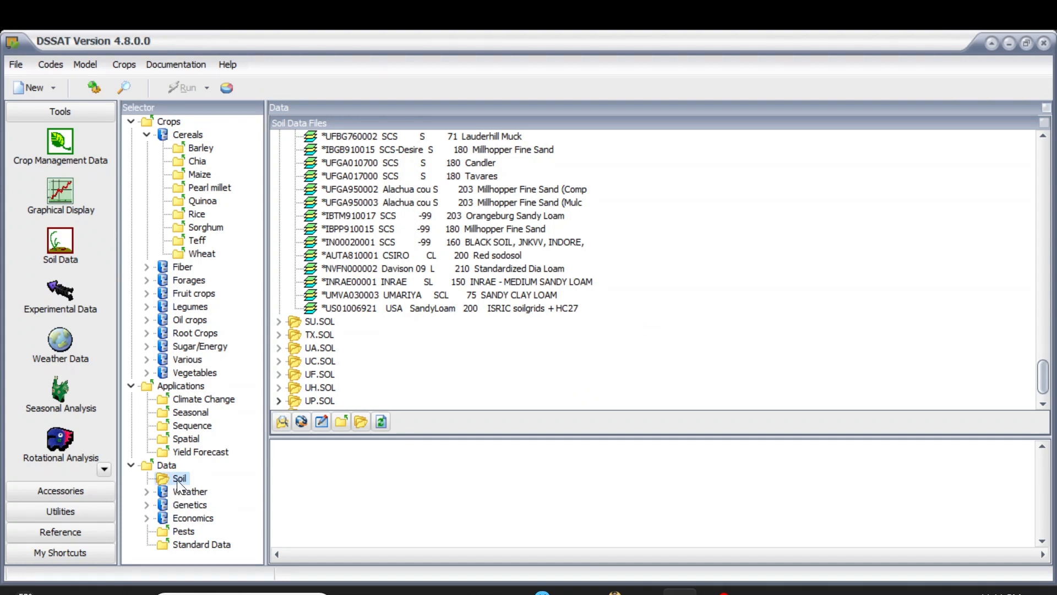
pyautogui.click(132, 466)
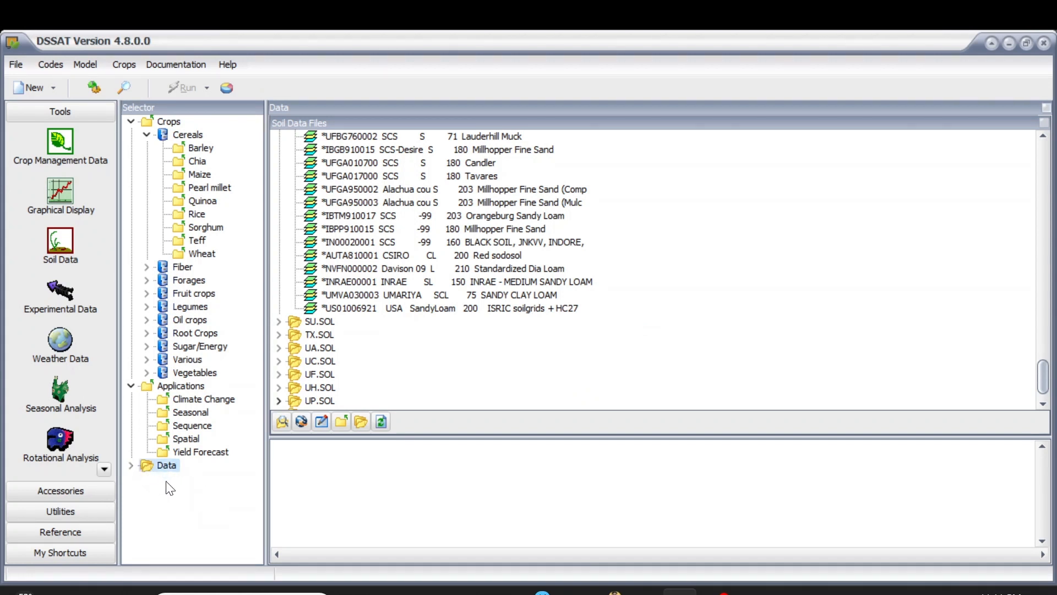
pyautogui.doubleClick(143, 467)
pyautogui.click(178, 480)
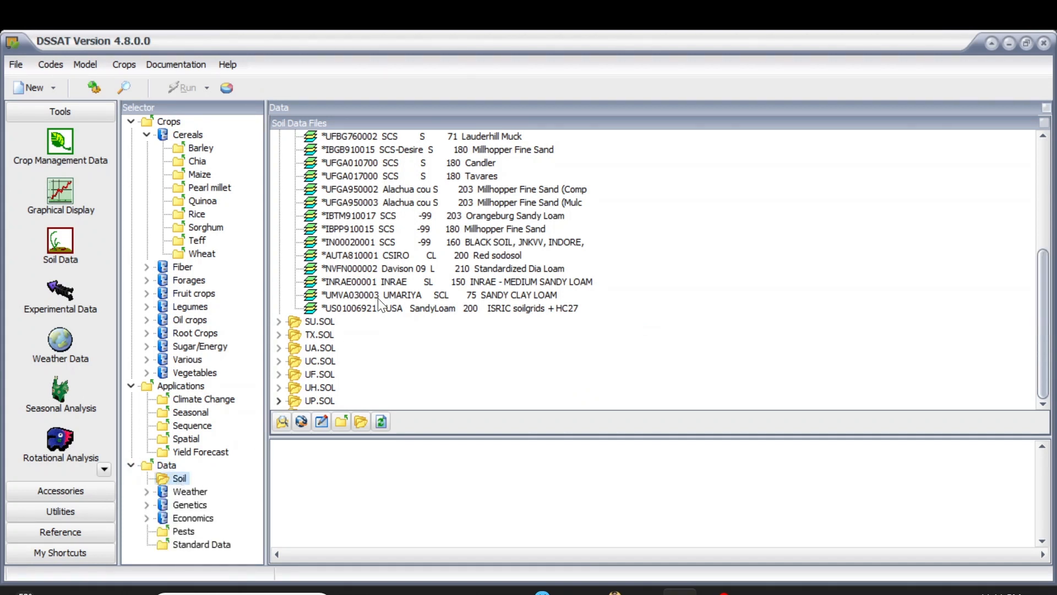
pyautogui.scroll(-5, 337, 268)
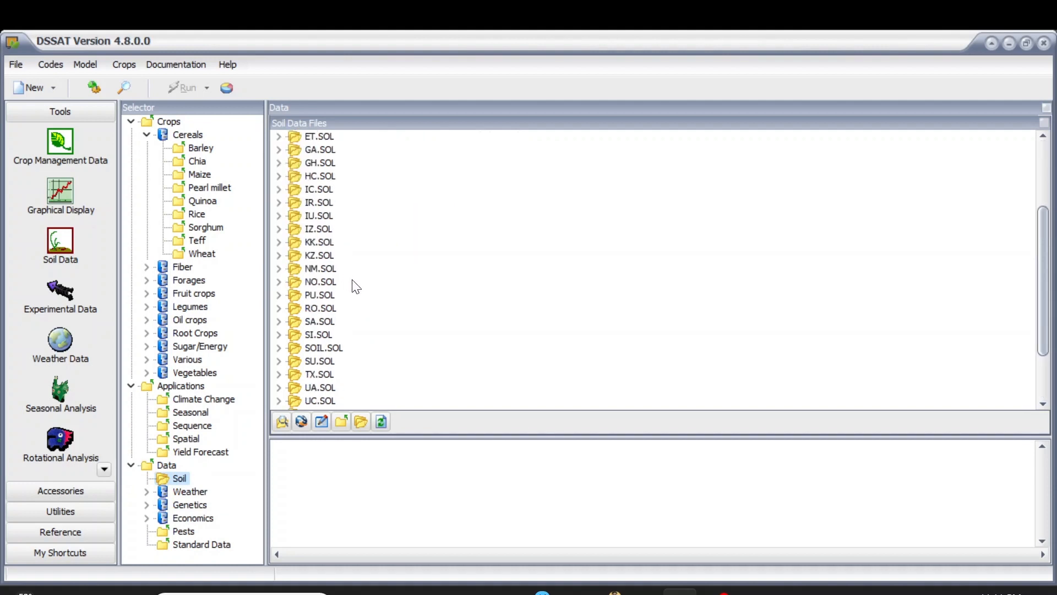
pyautogui.click(320, 269)
pyautogui.doubleClick(293, 269)
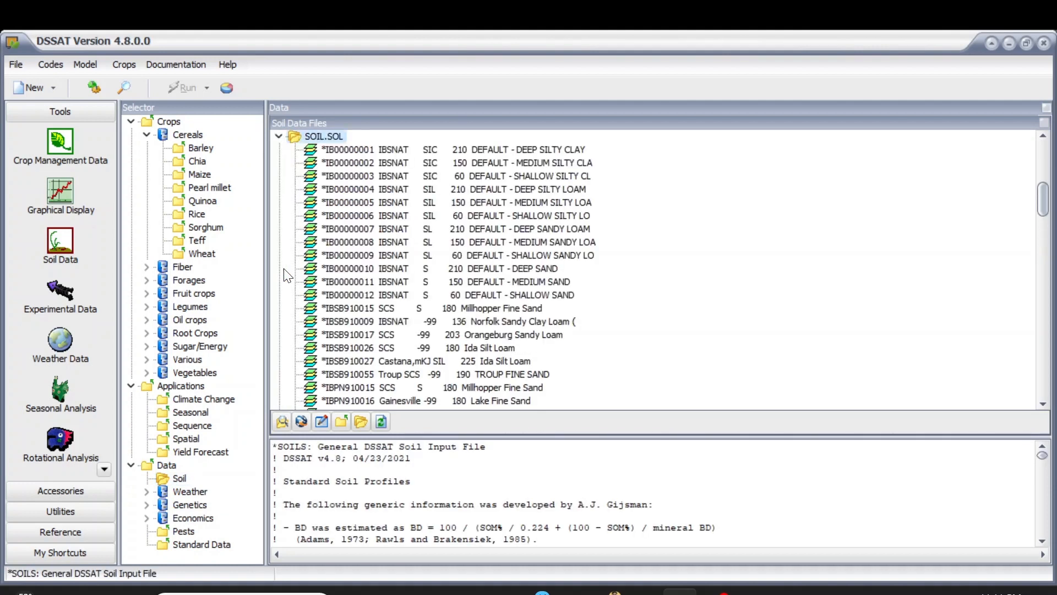
# Step: Locate the UMVA030003 UMARIYA entry in SOIL.SOL and open it for editing
pyautogui.scroll(-2, 432, 316)
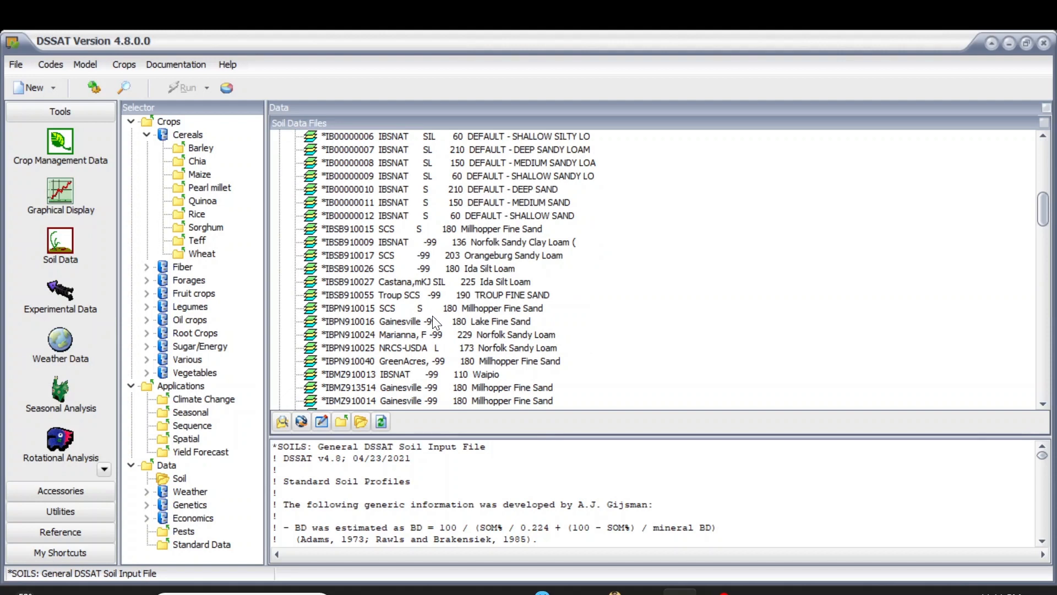
pyautogui.scroll(-4, 432, 315)
pyautogui.scroll(-15, 434, 324)
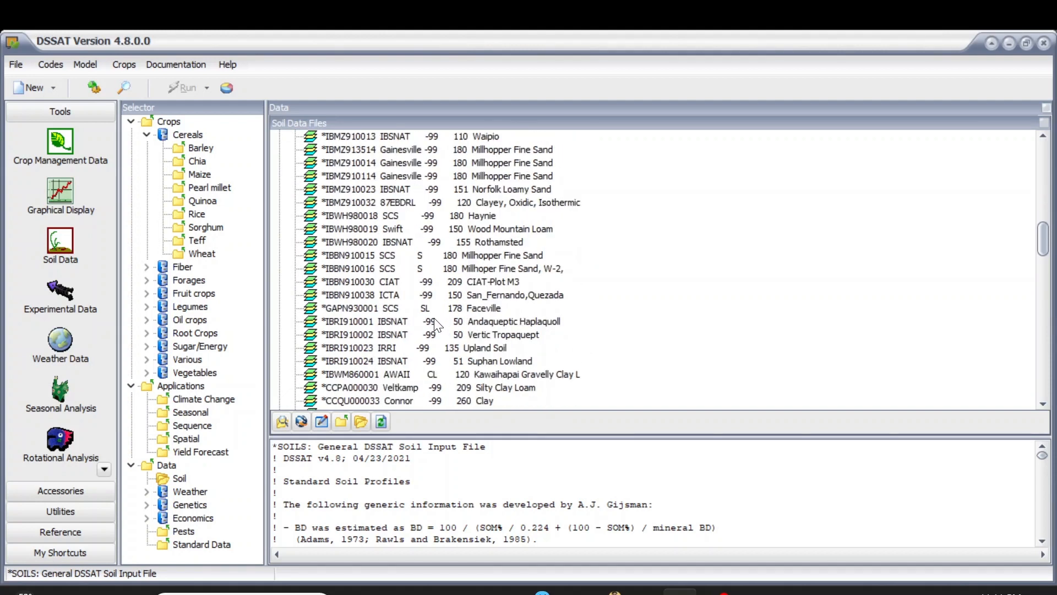
pyautogui.scroll(-6, 450, 328)
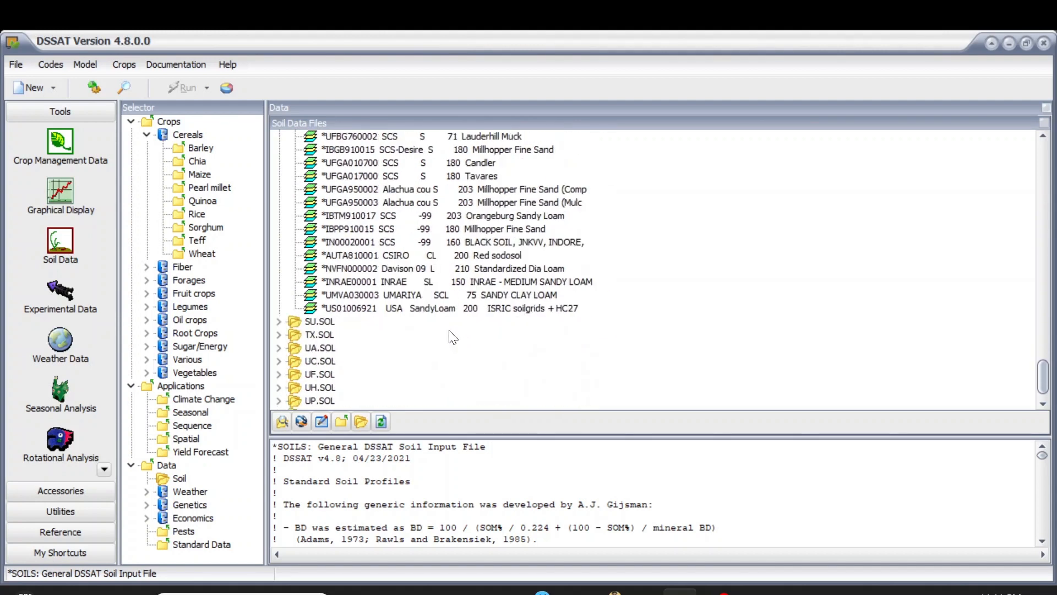
pyautogui.click(475, 295)
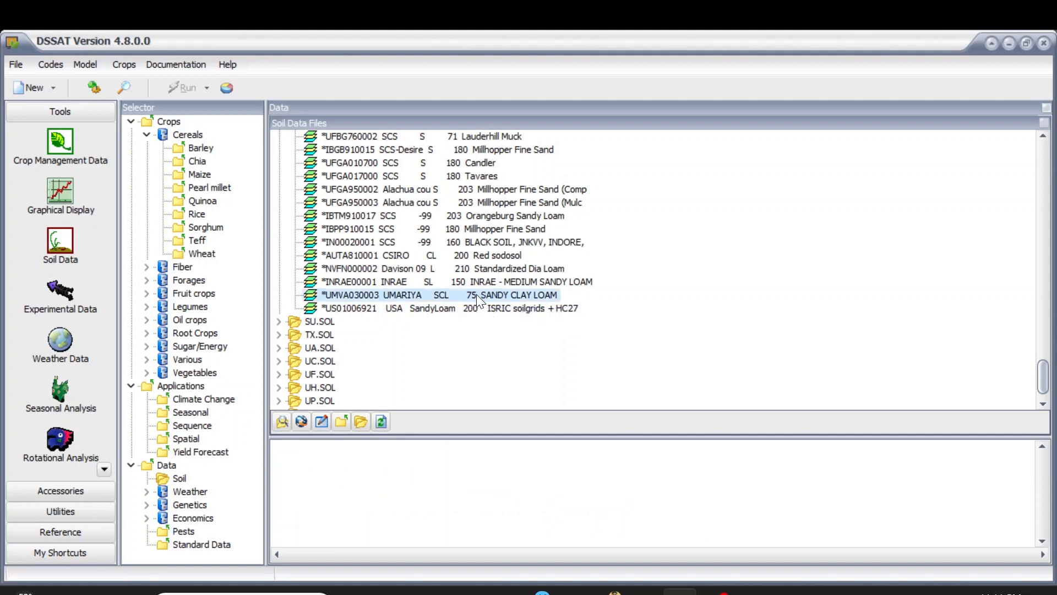
pyautogui.rightClick(477, 294)
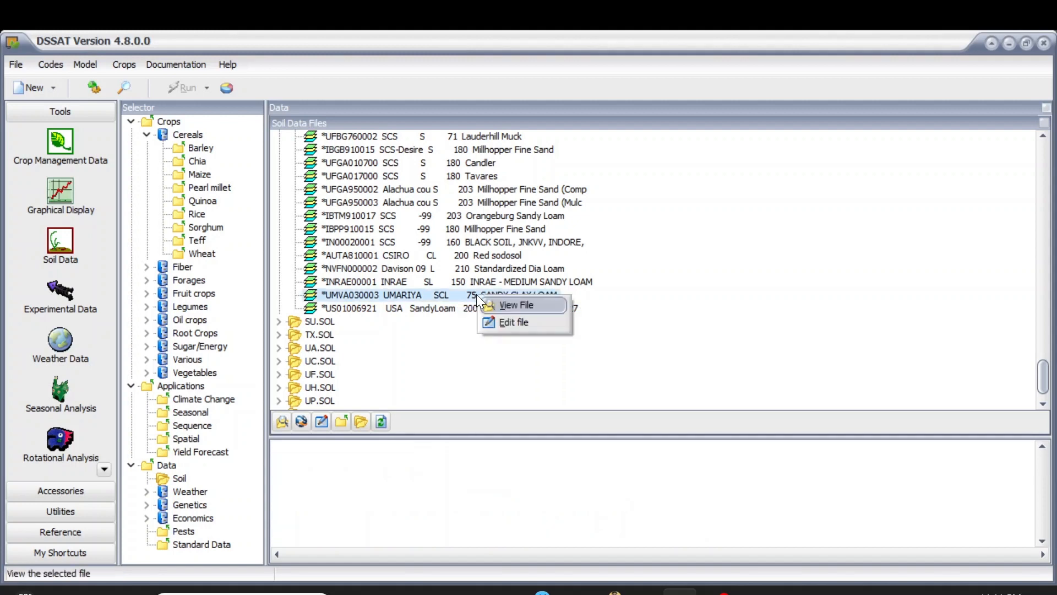
pyautogui.click(498, 324)
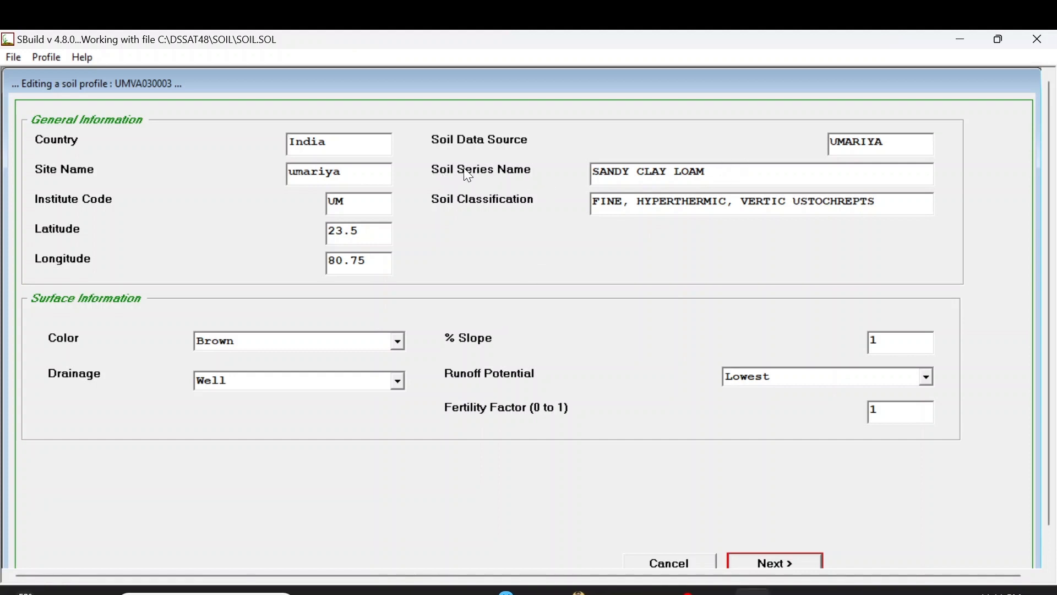
# Step: Save the UMVA030003 soil profile and the SOIL.SOL file
pyautogui.moveTo(713, 171); pyautogui.dragTo(589, 171)
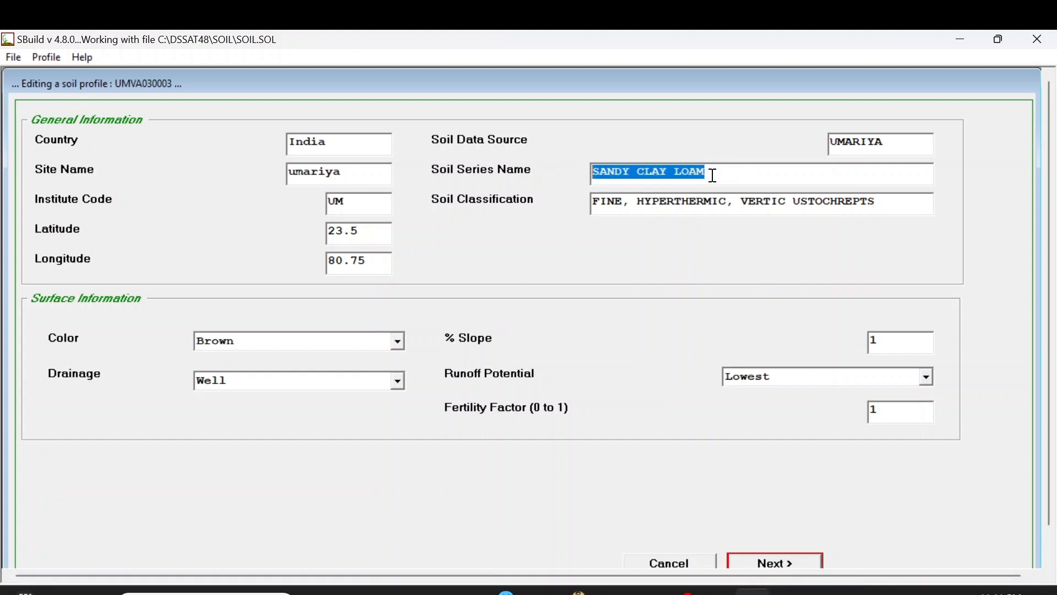
pyautogui.moveTo(712, 172); pyautogui.dragTo(557, 179)
pyautogui.click(59, 62)
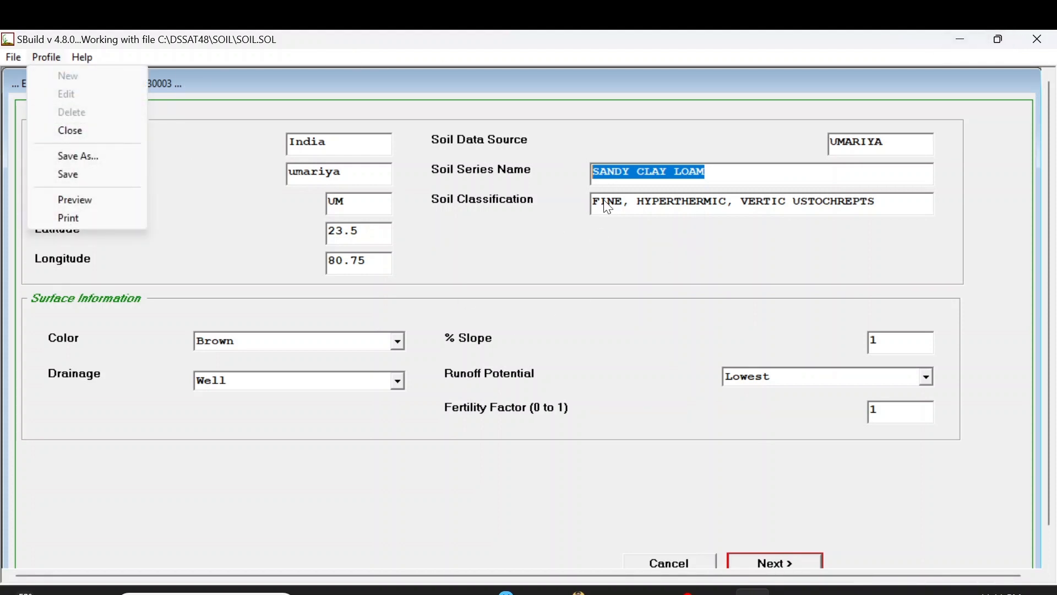
pyautogui.click(107, 174)
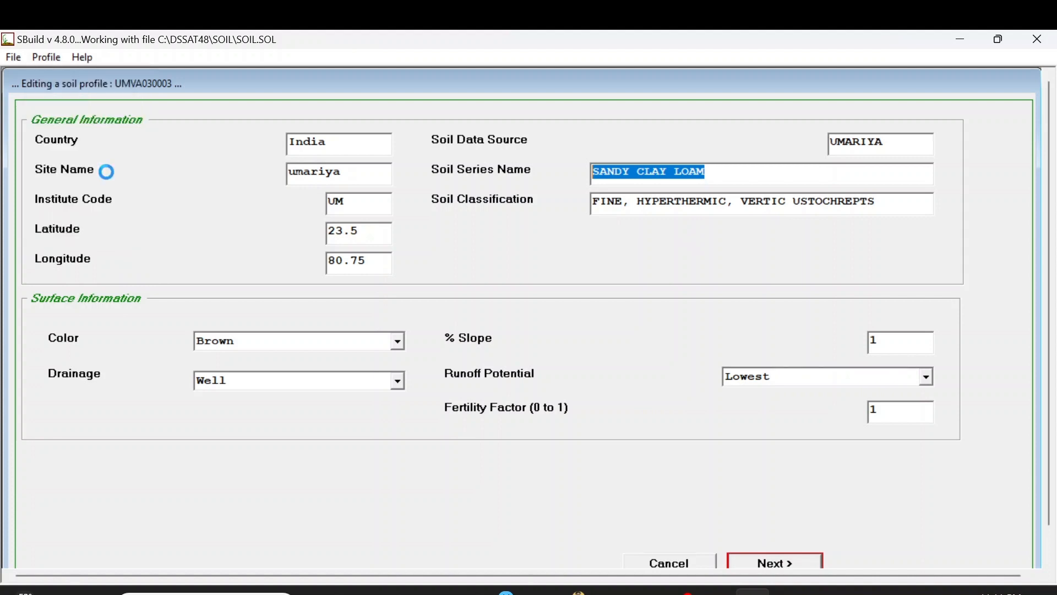
pyautogui.click(13, 57)
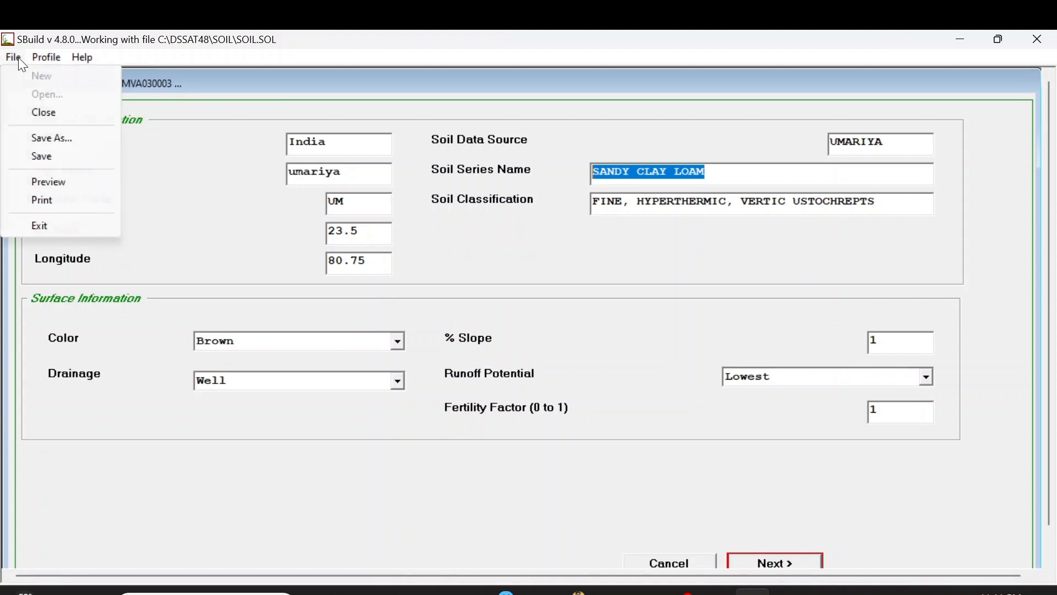
pyautogui.click(64, 157)
# Step: Close the soil profile, confirming the changes were saved
pyautogui.click(58, 63)
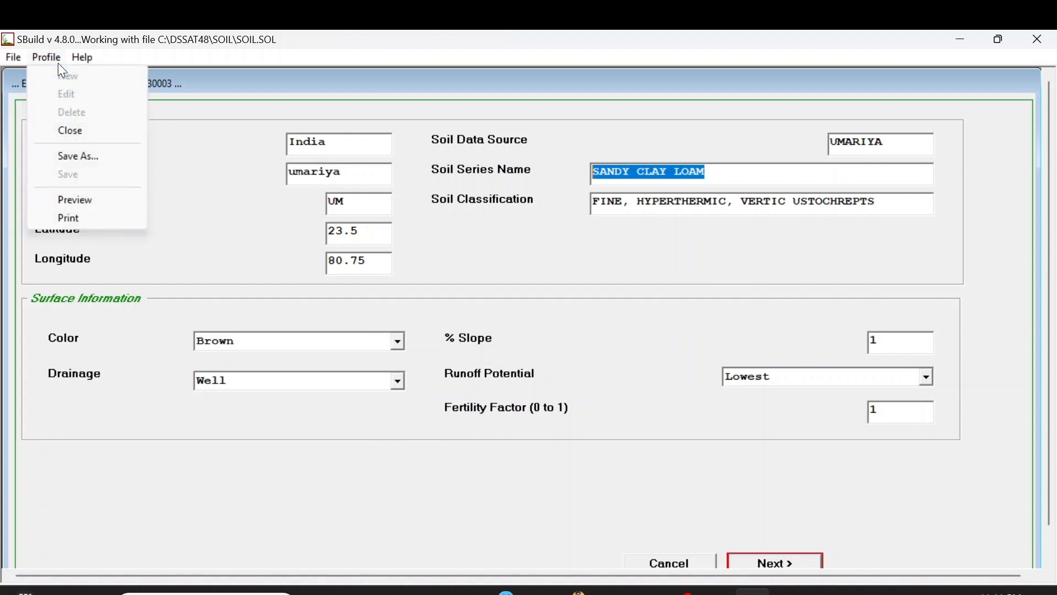
pyautogui.click(87, 136)
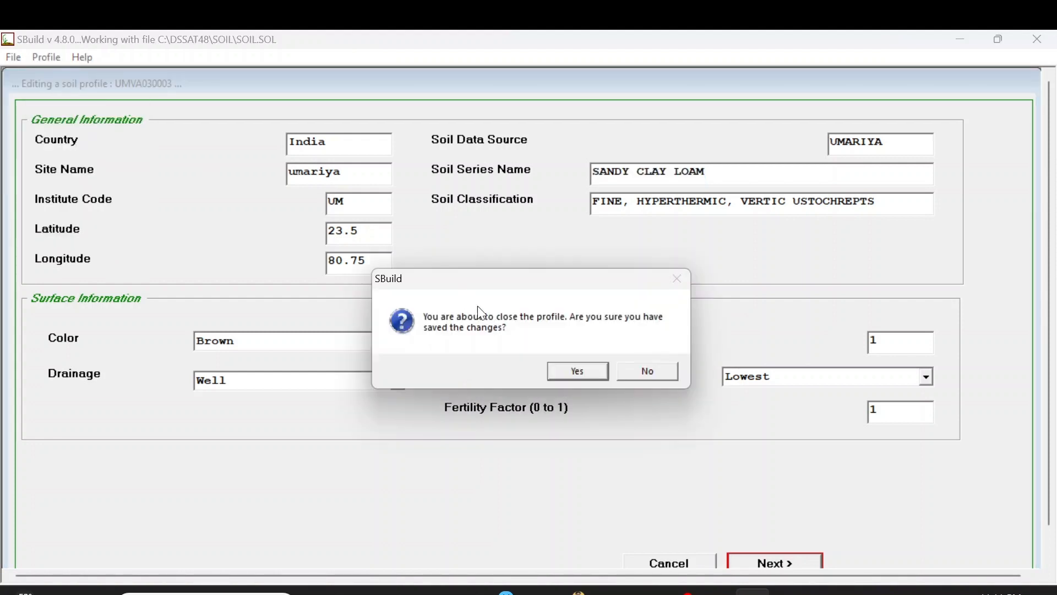
pyautogui.click(596, 375)
# Step: Close the soil file and exit the soil builder
pyautogui.click(19, 61)
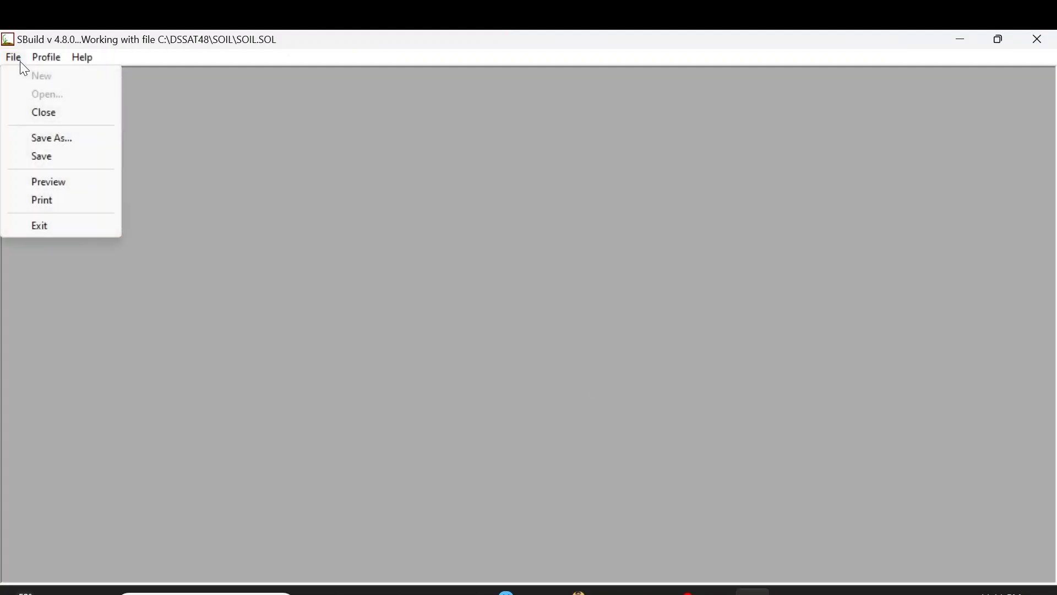
pyautogui.click(54, 116)
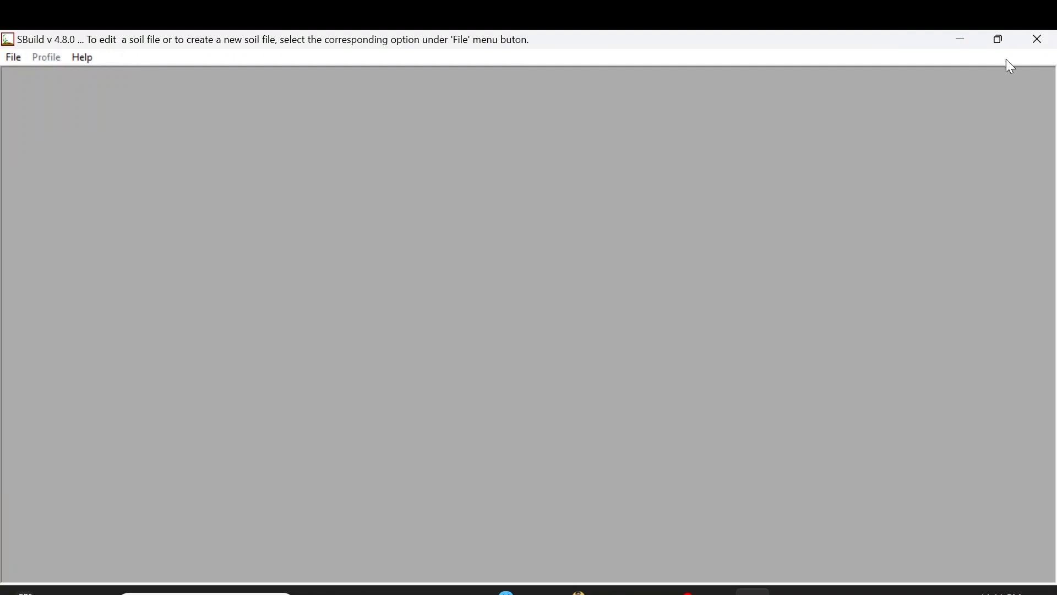
pyautogui.click(1027, 46)
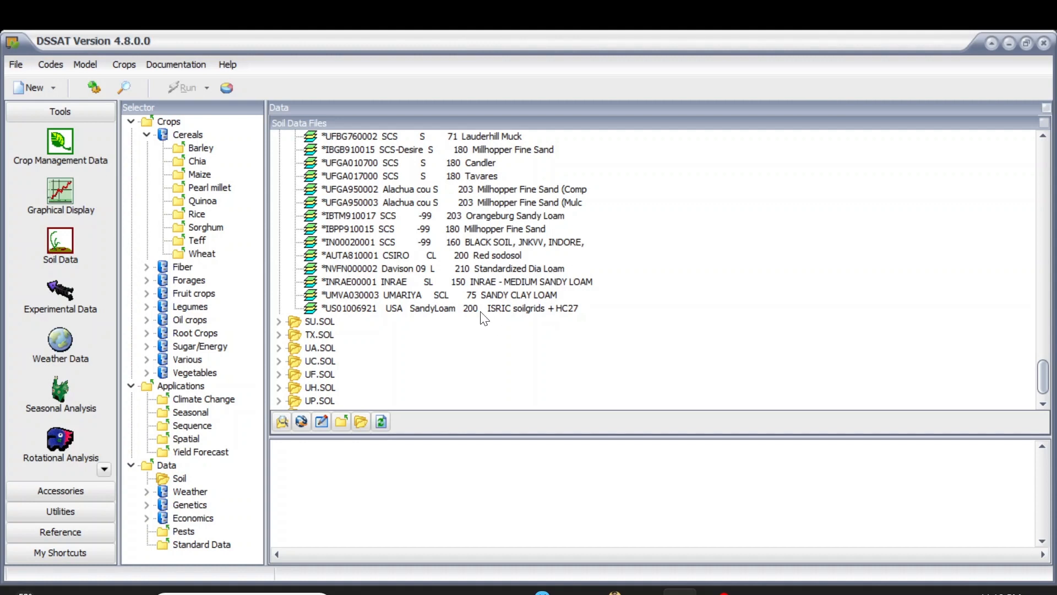
# Step: Examine the SOIL file entry in the DSSAT48 Soil folder listing
pyautogui.scroll(10, 462, 314)
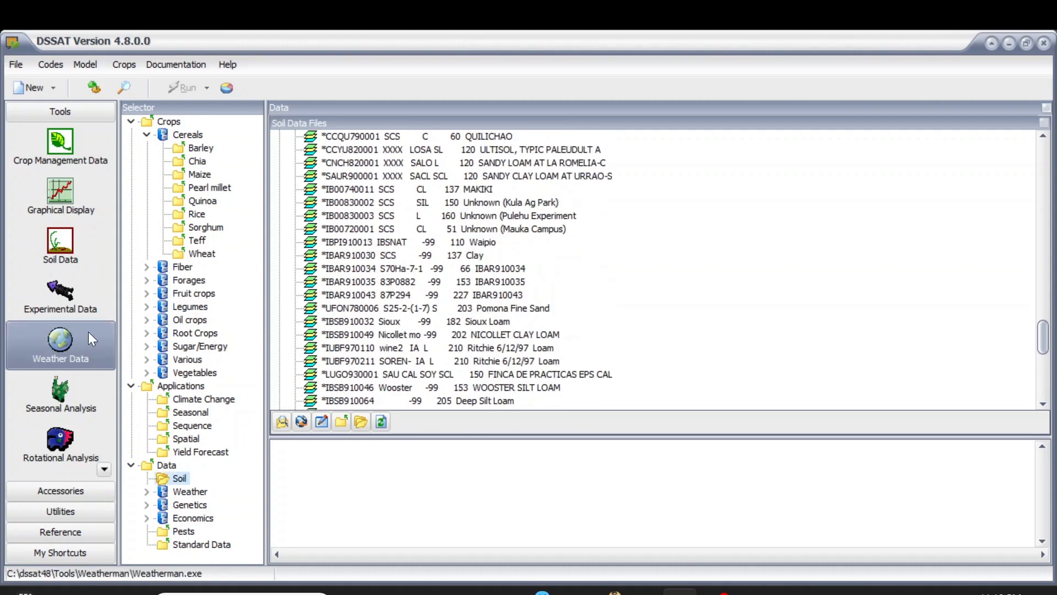
pyautogui.click(73, 252)
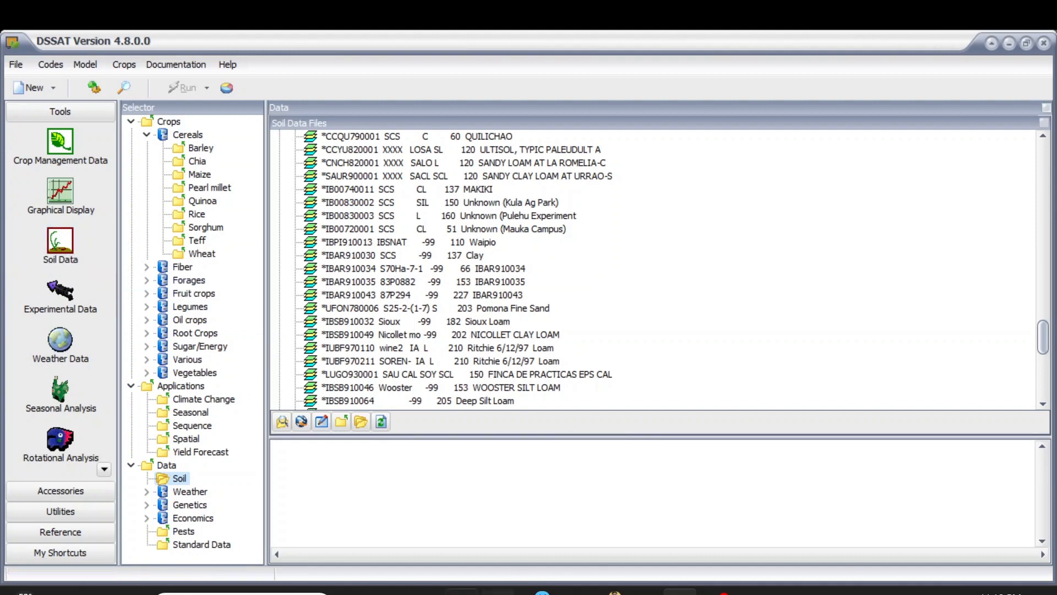
pyautogui.scroll(5, 308, 310)
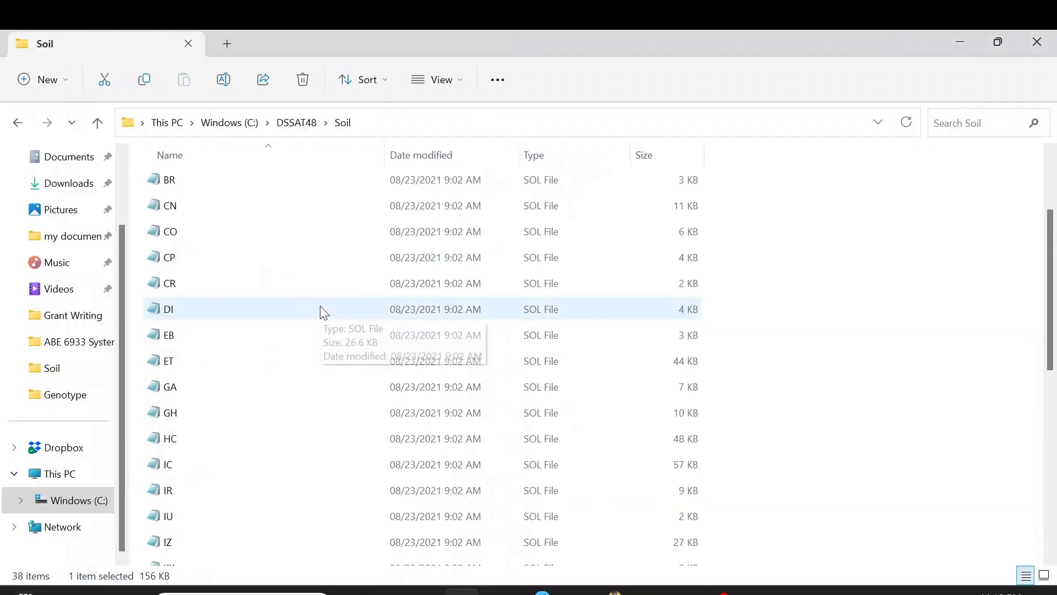
pyautogui.scroll(-5, 328, 313)
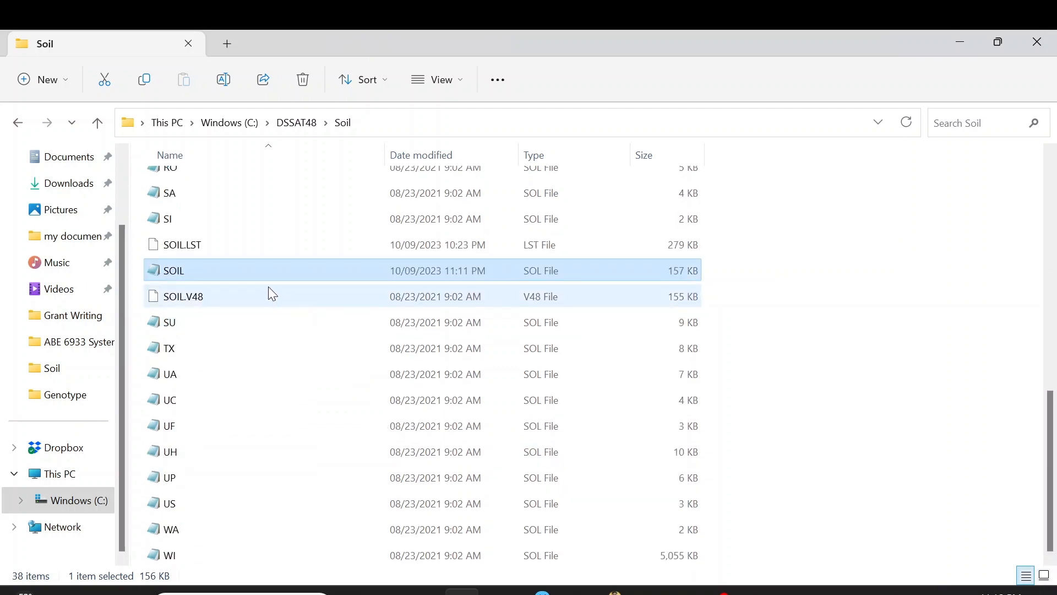